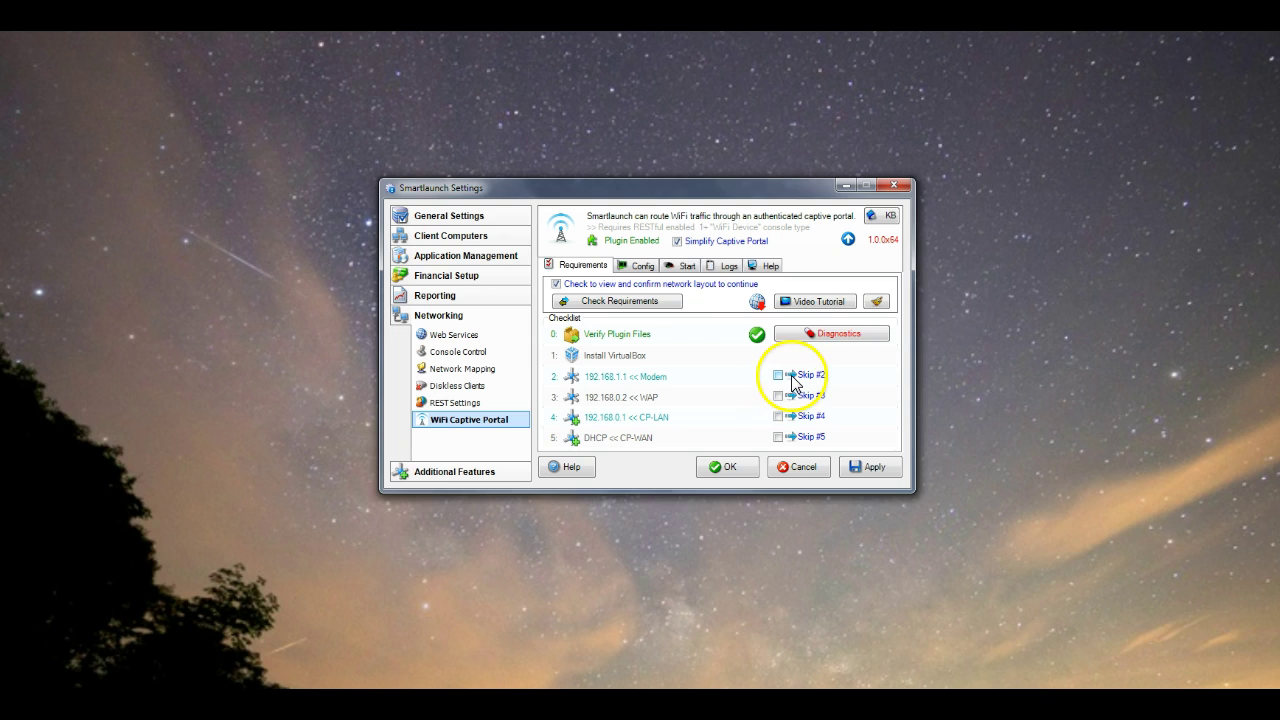
Run the captive portal requirements check, which reports the REST service is disabled
{"action": "left_click", "coordinate": [732, 380]}
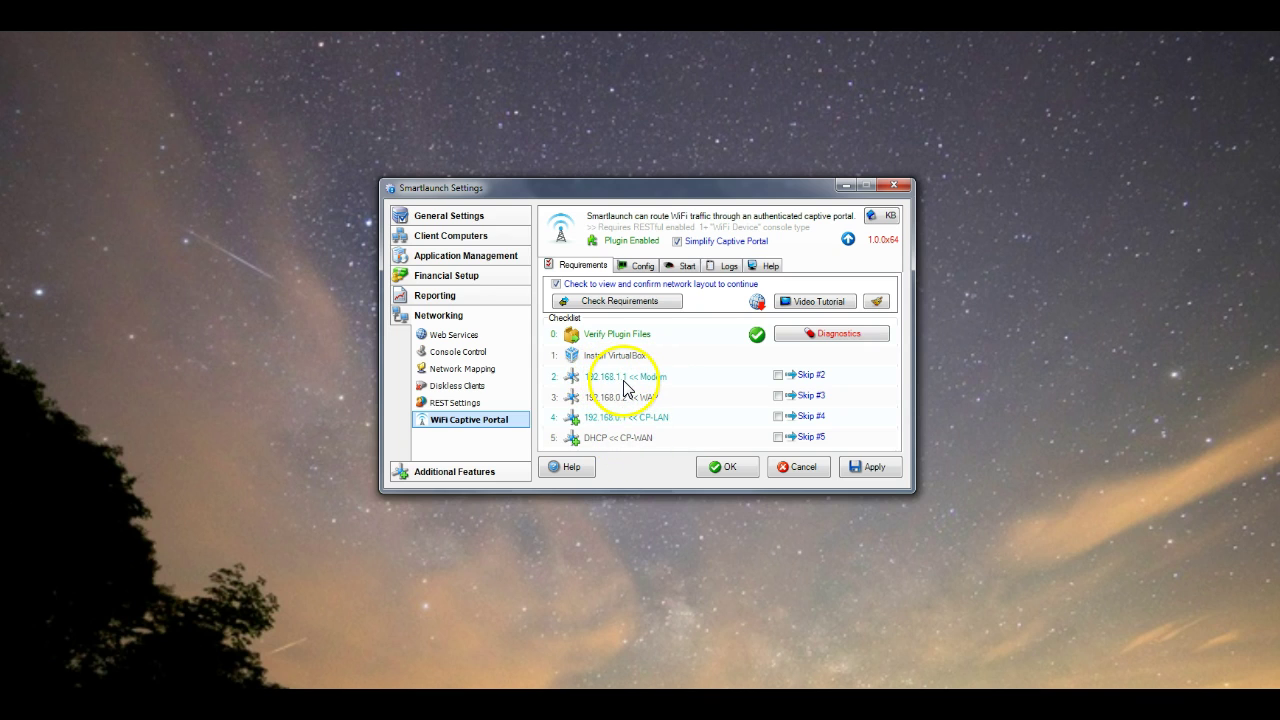
{"action": "left_click", "coordinate": [652, 300]}
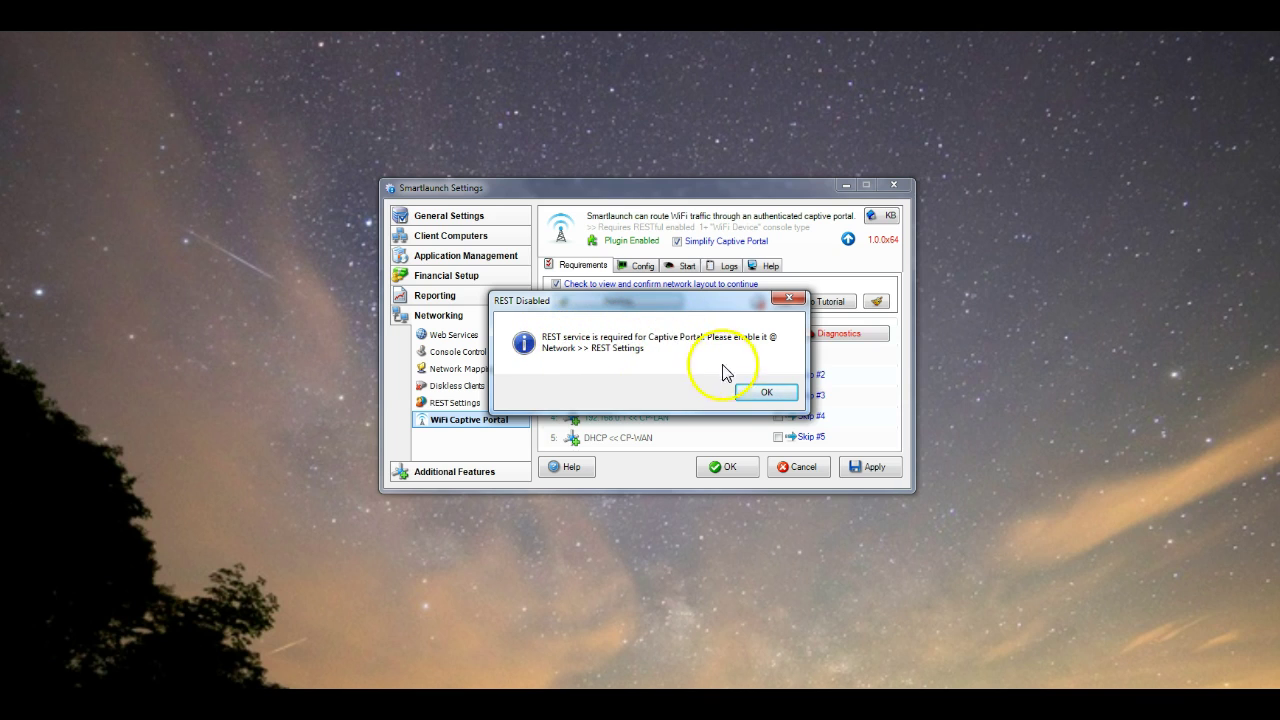
Enable the RESTful Service on port 7833 and agree to restart the server
{"action": "left_click", "coordinate": [766, 392]}
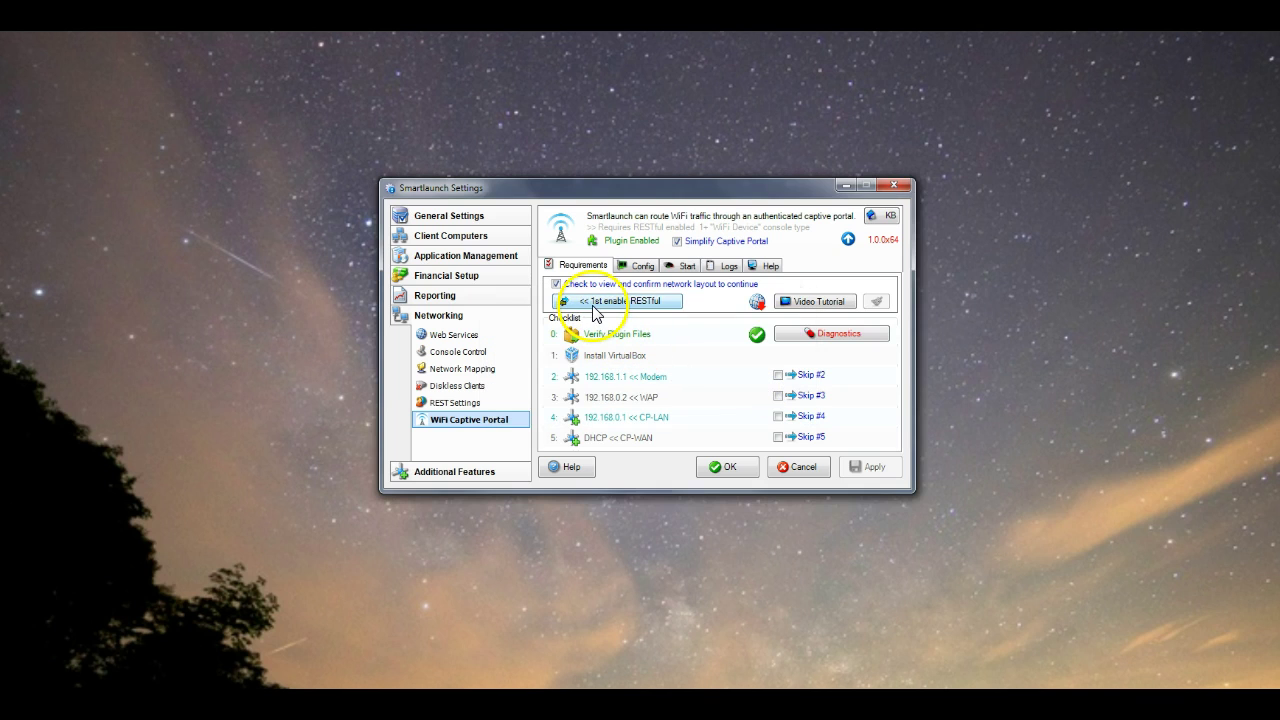
{"action": "left_click", "coordinate": [450, 404]}
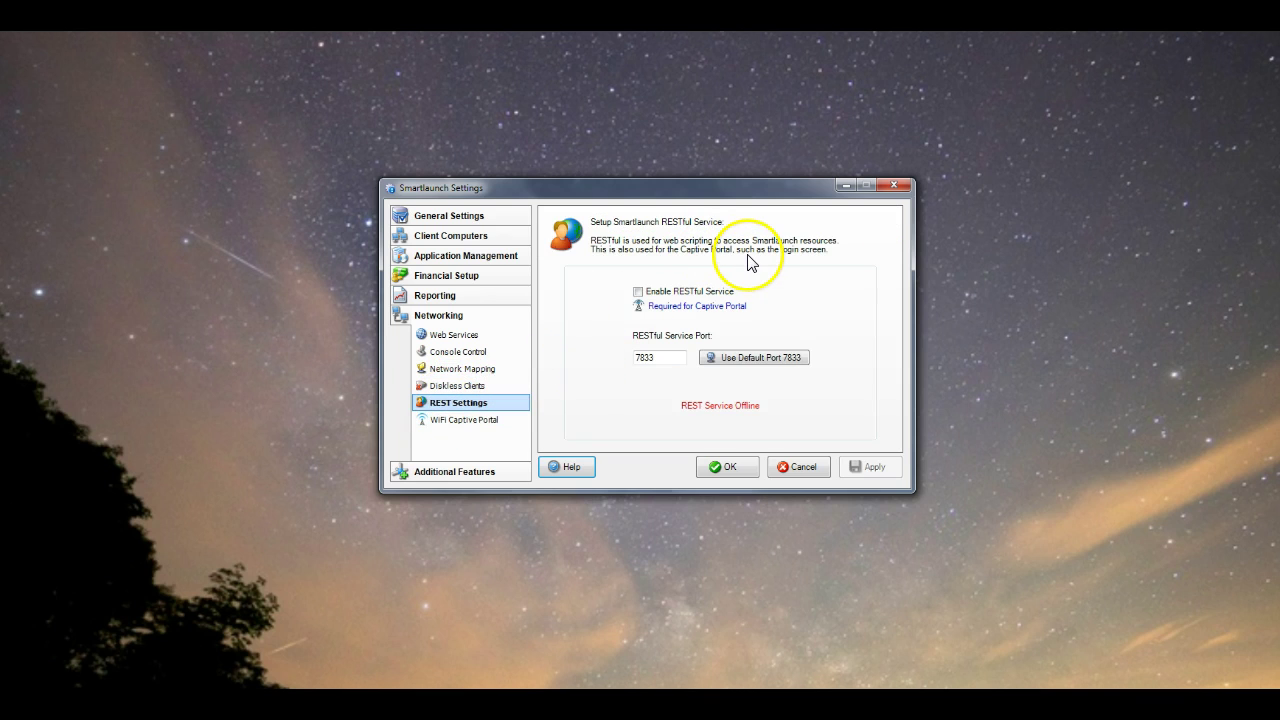
{"action": "left_click", "coordinate": [696, 299]}
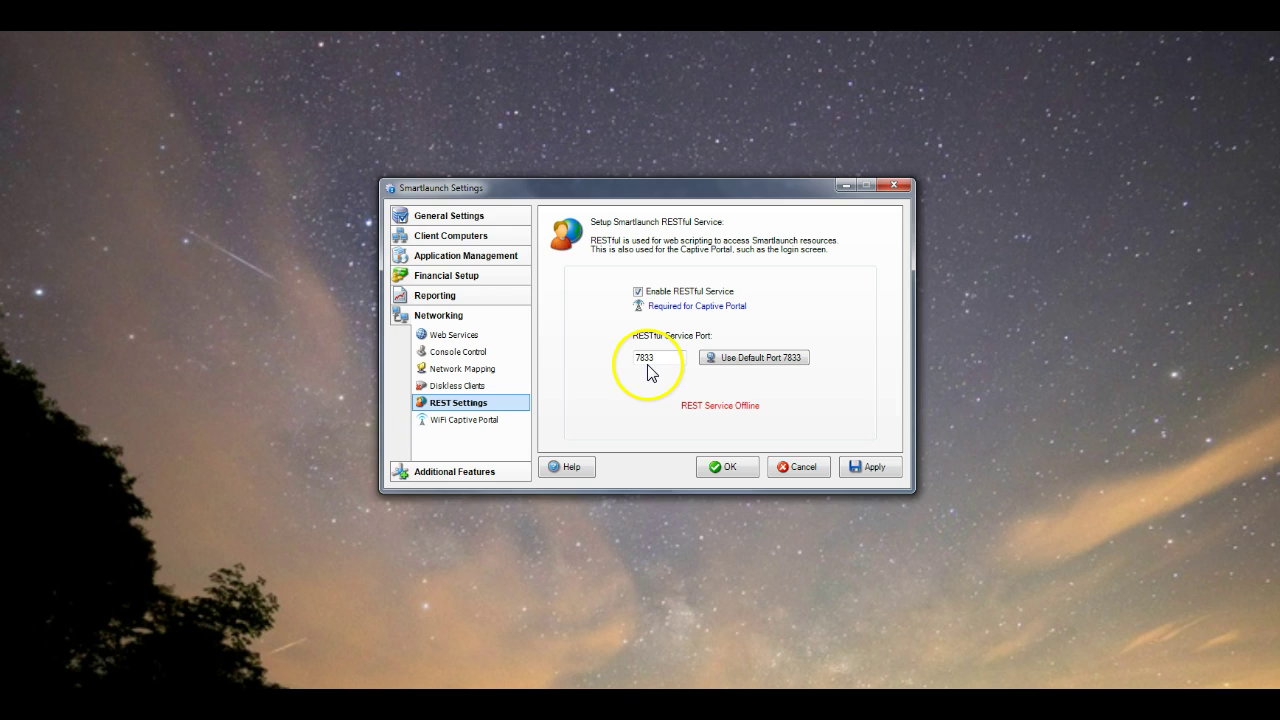
{"action": "left_click", "coordinate": [868, 464]}
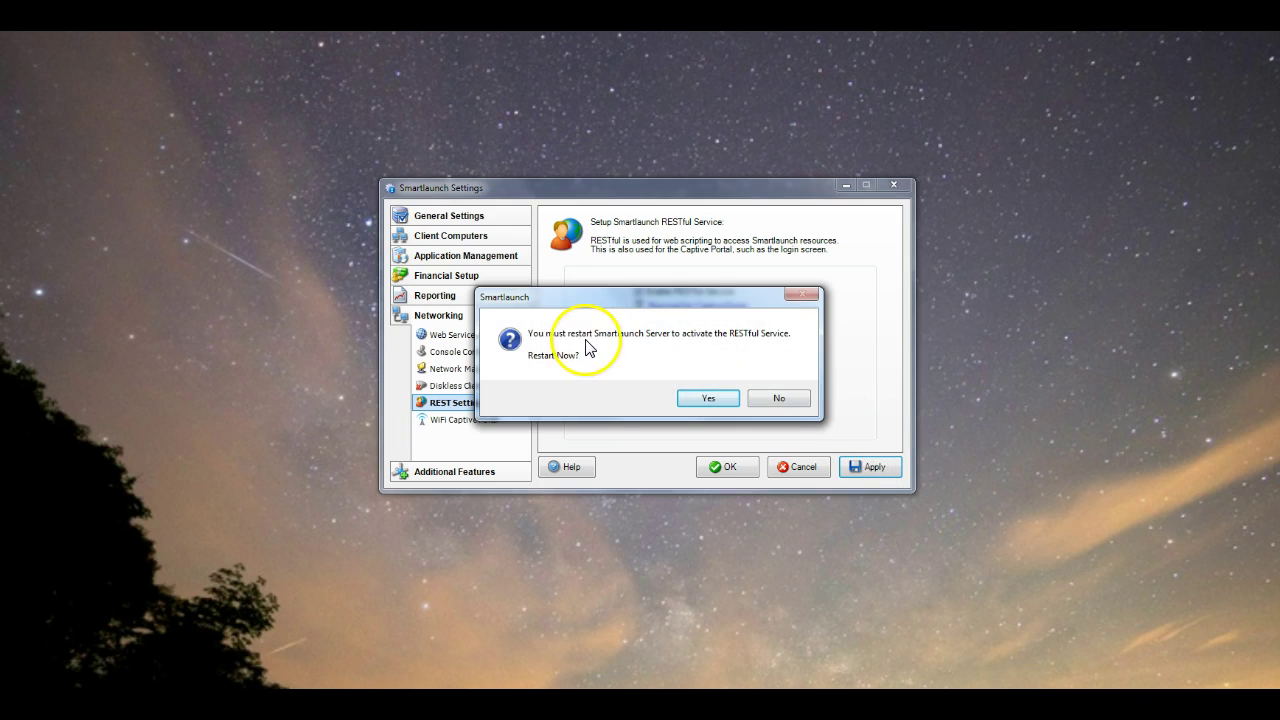
{"action": "left_click", "coordinate": [720, 401]}
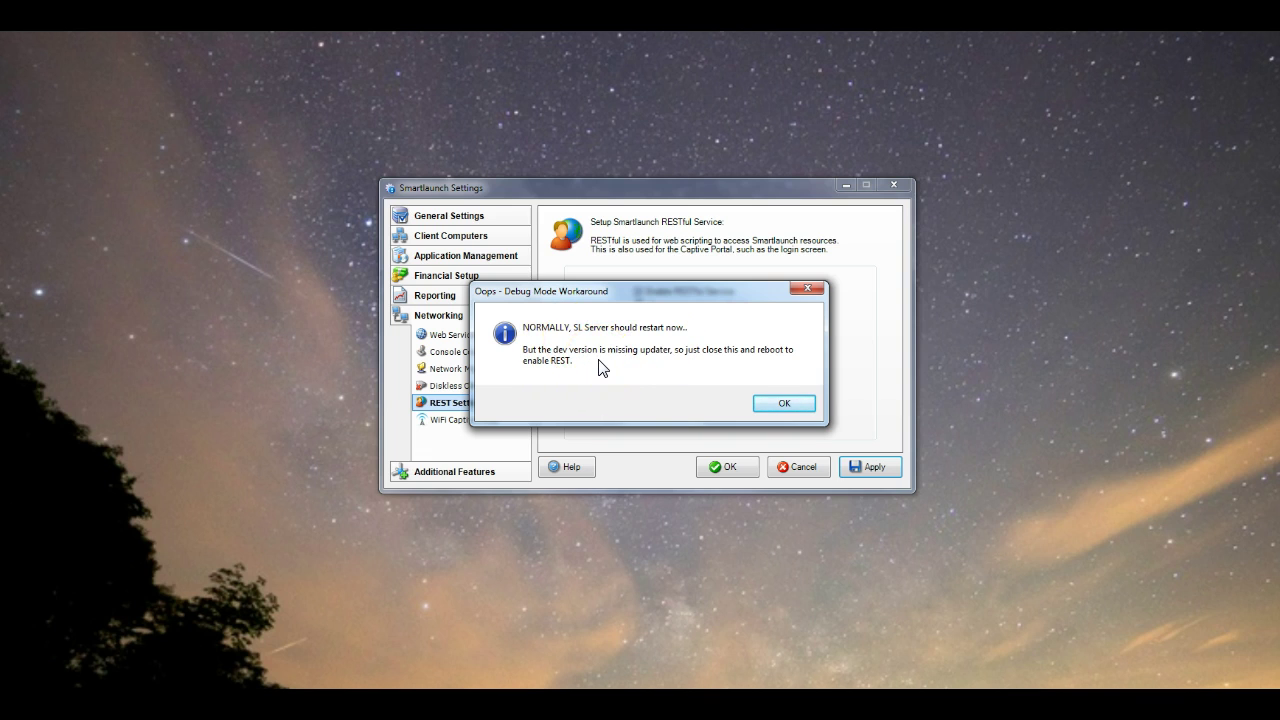
{"action": "left_click", "coordinate": [787, 404]}
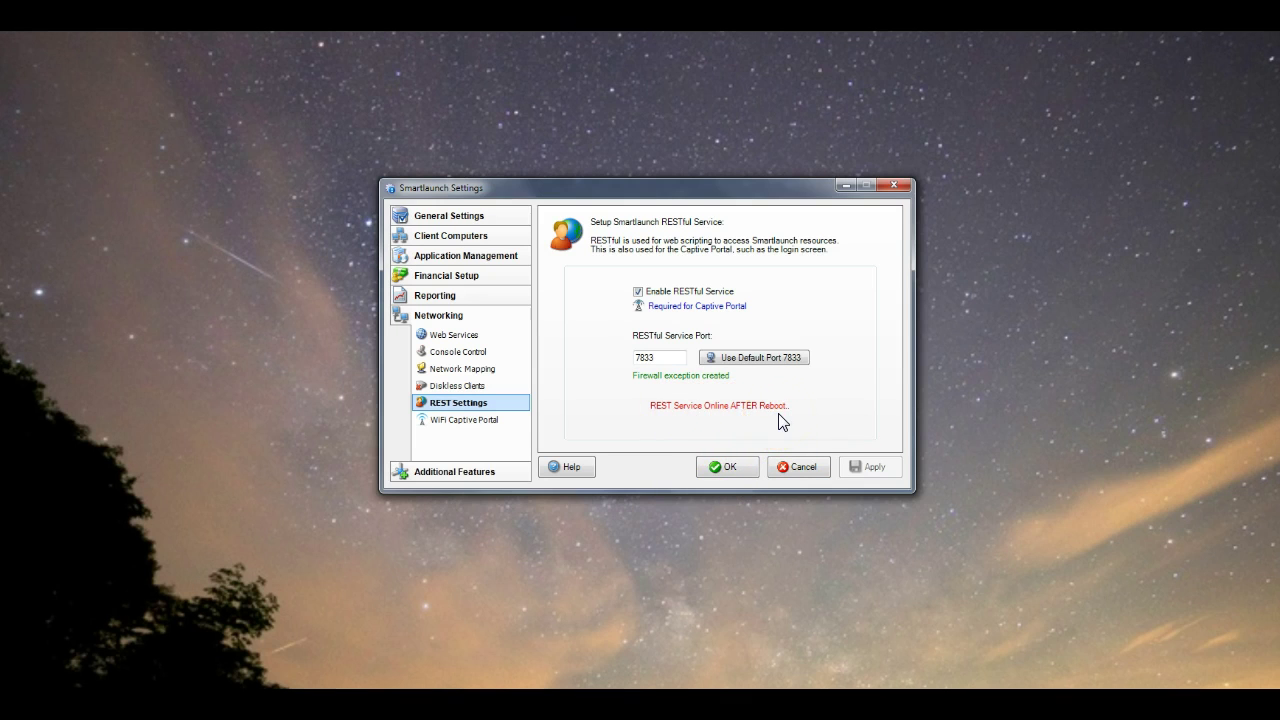
Restart the server, unlock it, and reopen the REST Settings page
{"action": "left_click", "coordinate": [721, 461]}
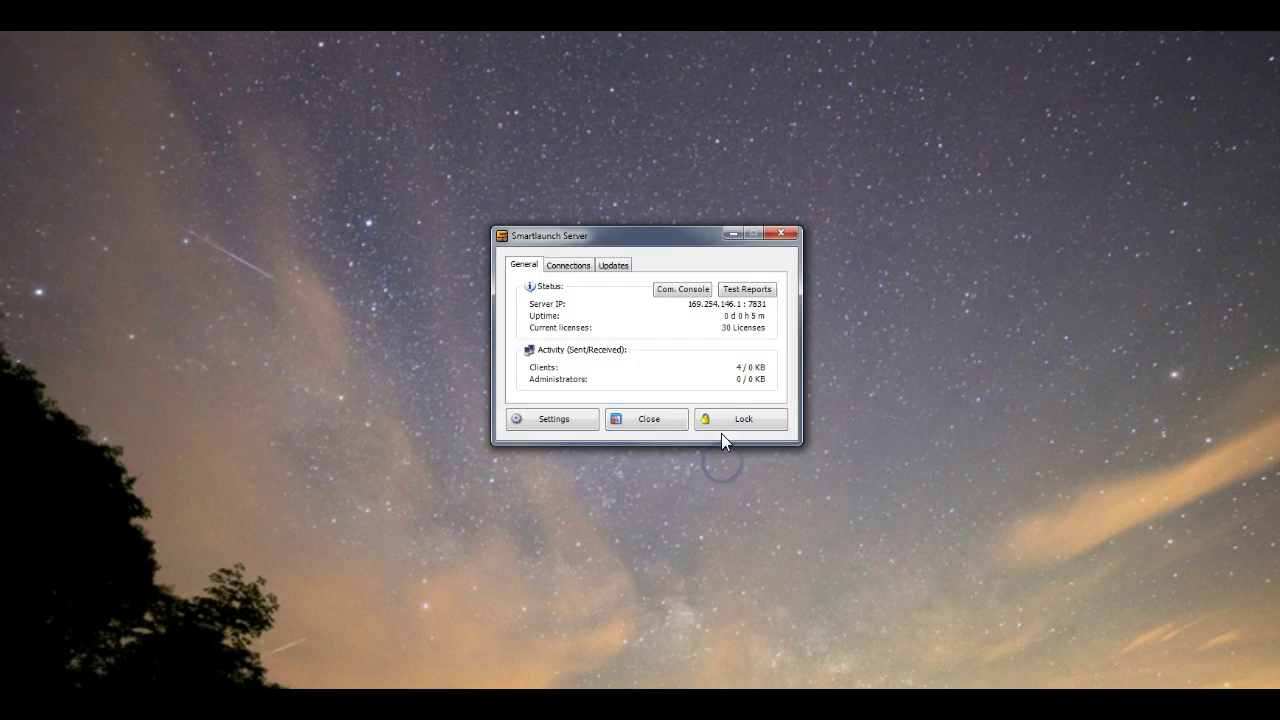
{"action": "left_click", "coordinate": [648, 420]}
{"action": "left_click", "coordinate": [643, 394]}
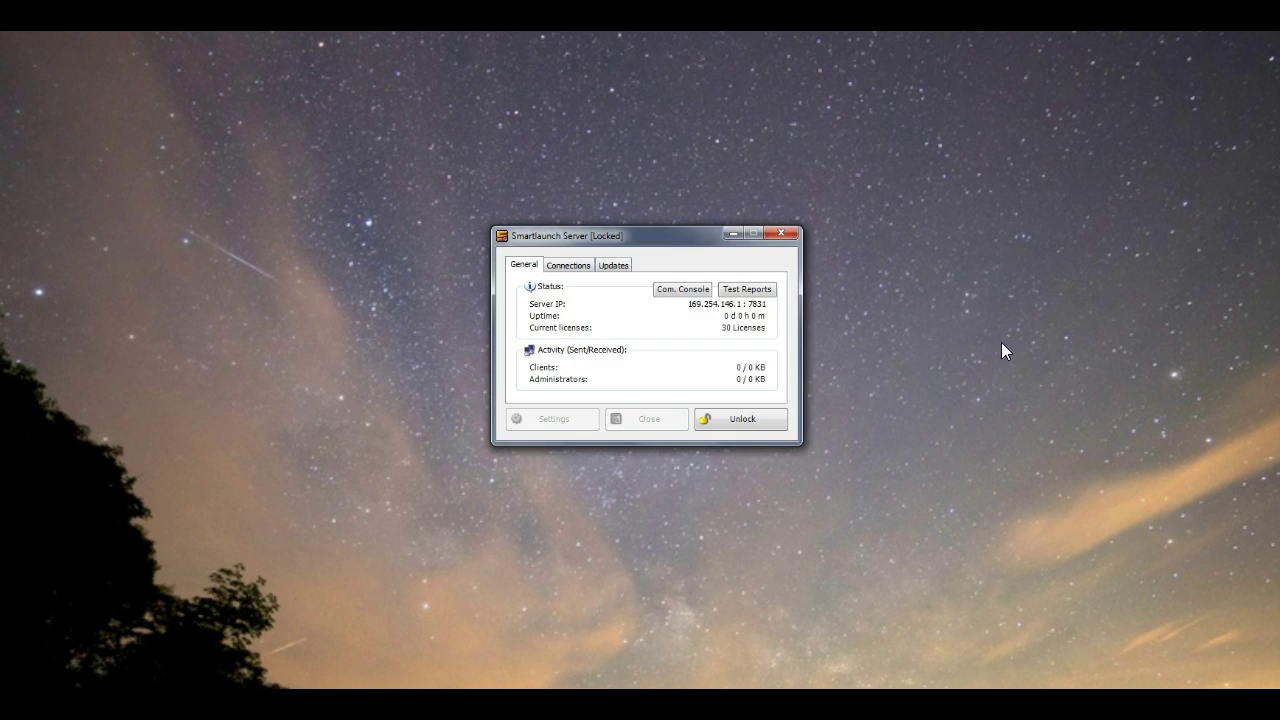
{"action": "left_click", "coordinate": [758, 420]}
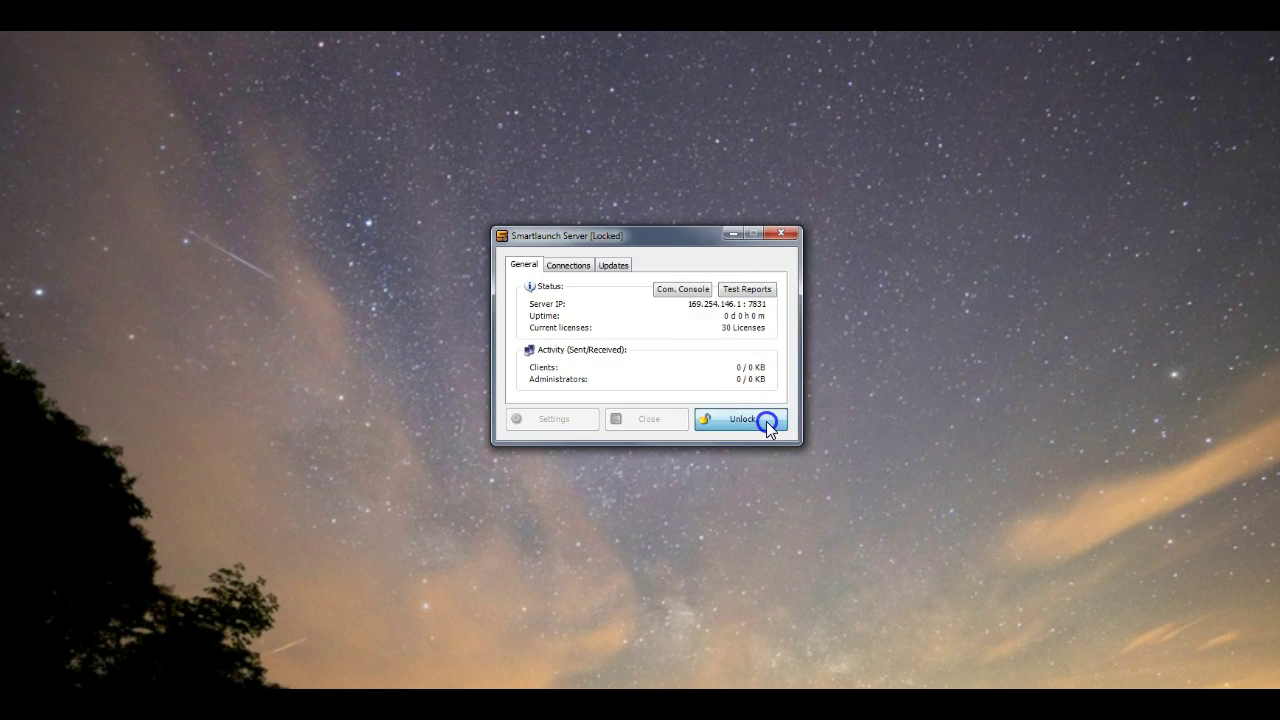
{"action": "left_click", "coordinate": [472, 451]}
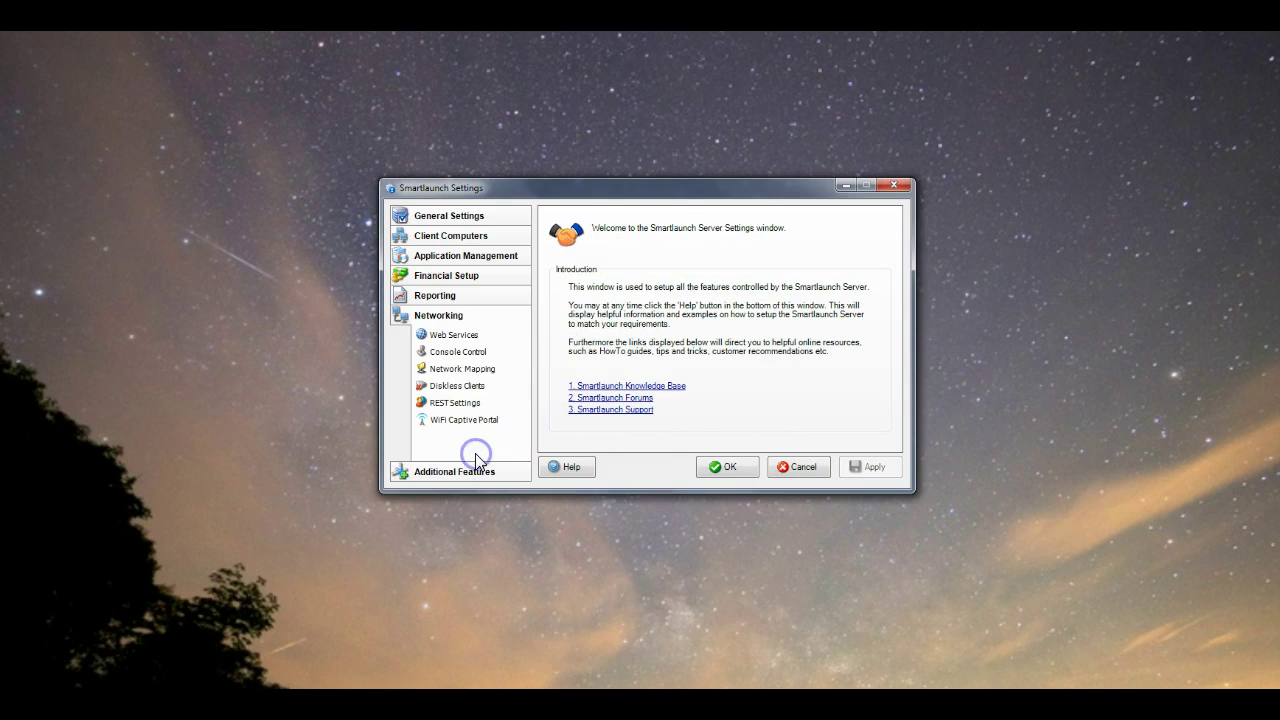
{"action": "left_click", "coordinate": [482, 404]}
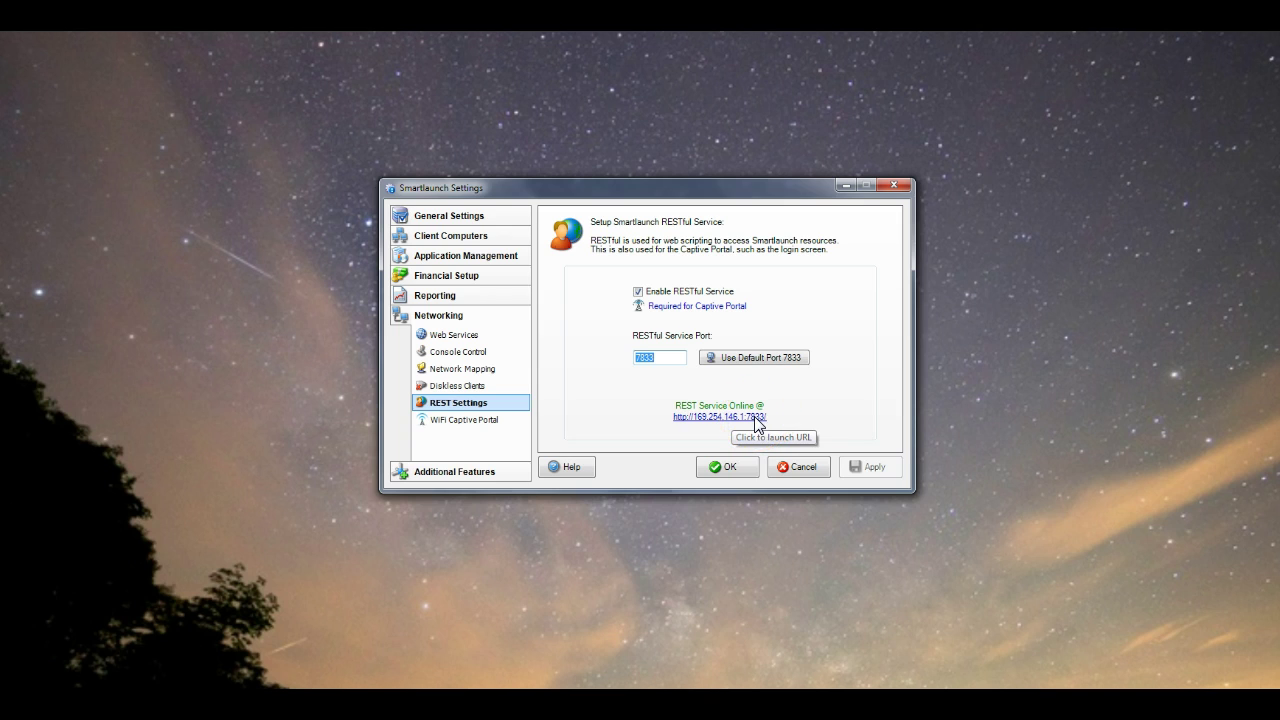
Test the REST service URL in Chrome, which shows 'Endpoint not found.', then close it
{"action": "left_click", "coordinate": [753, 419]}
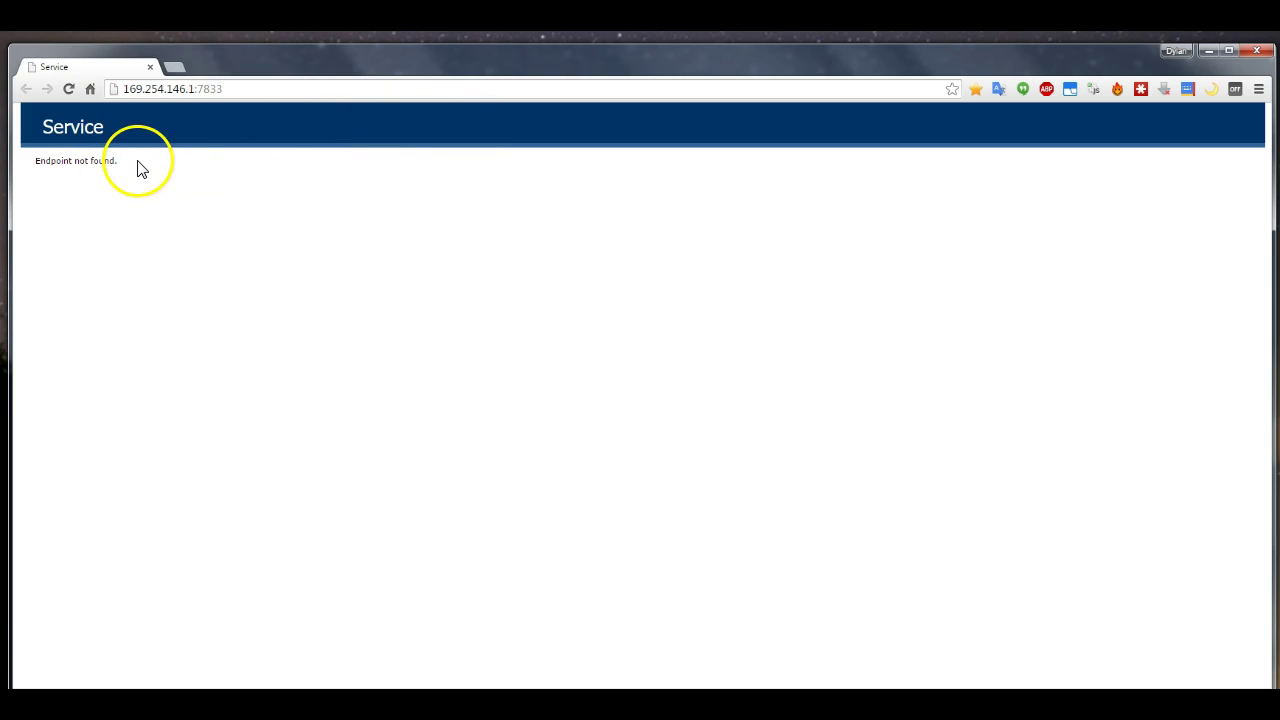
{"action": "left_click_drag", "start_coordinate": [137, 166], "coordinate": [34, 157]}
{"action": "left_click", "coordinate": [94, 157]}
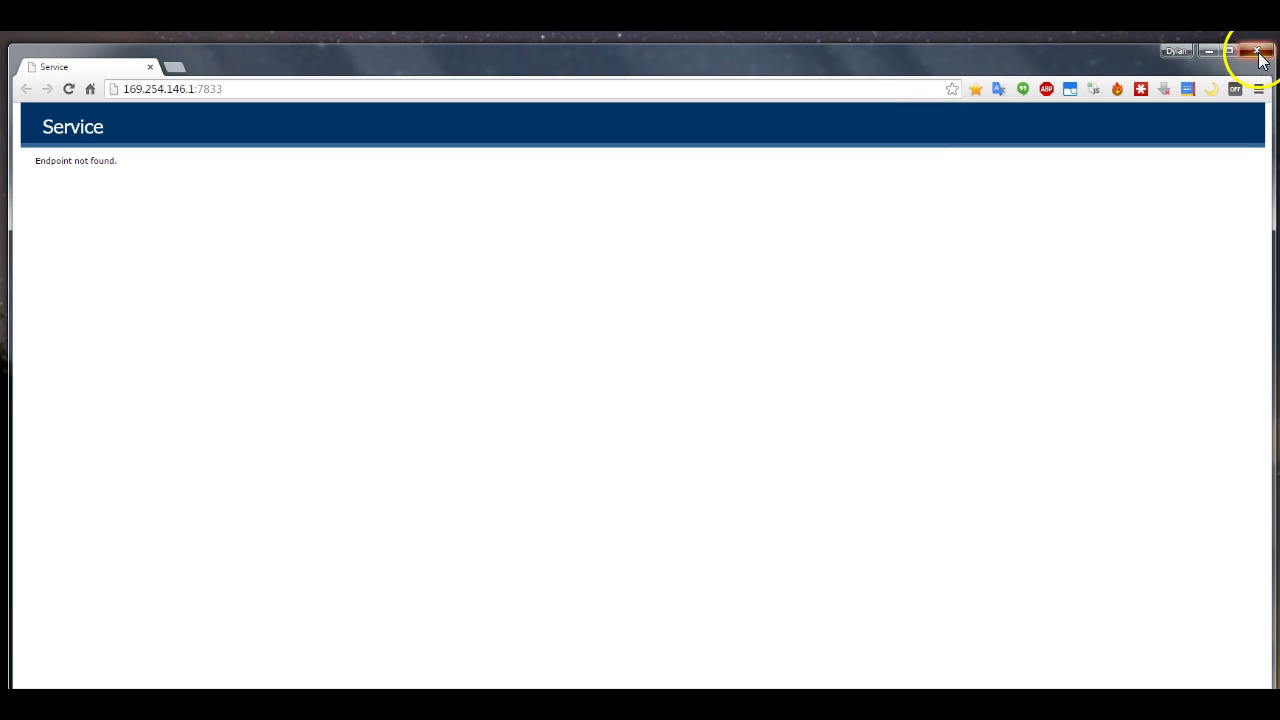
{"action": "left_click", "coordinate": [1259, 56]}
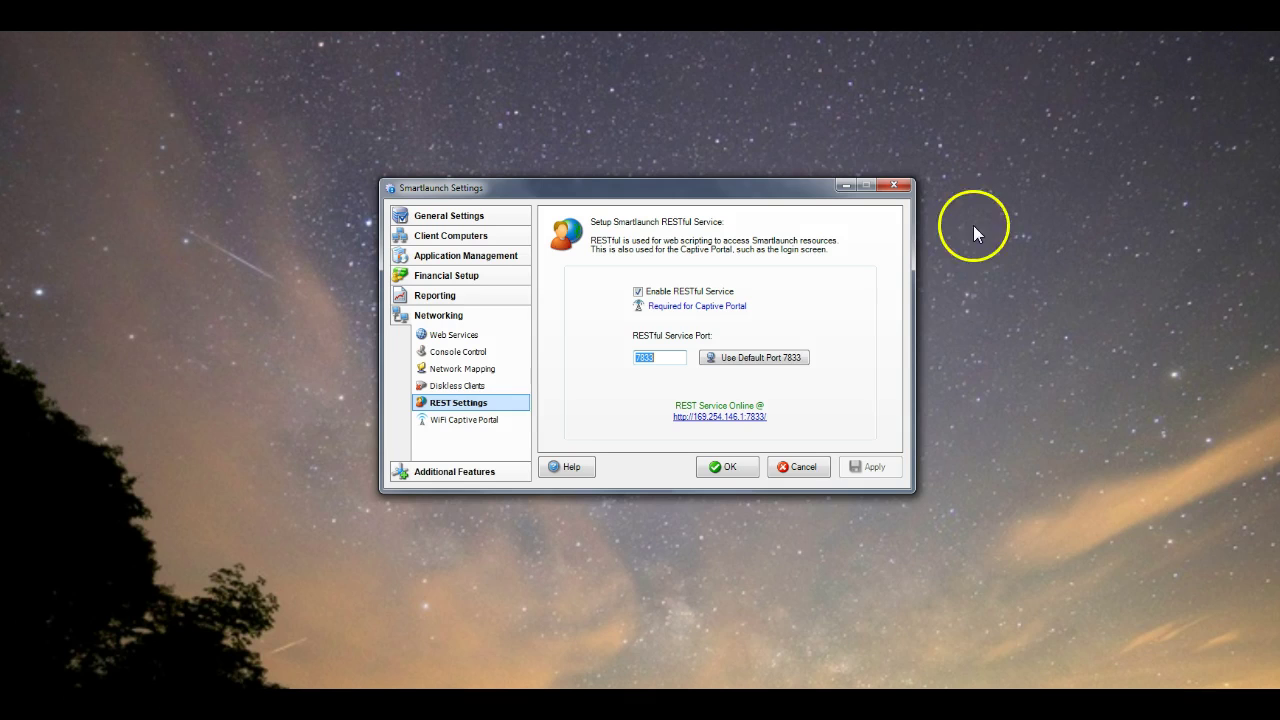
Decline auto-migration to CPortal 1.0.6x86 for now and return to the WiFi Captive Portal requirements
{"action": "left_click", "coordinate": [475, 424]}
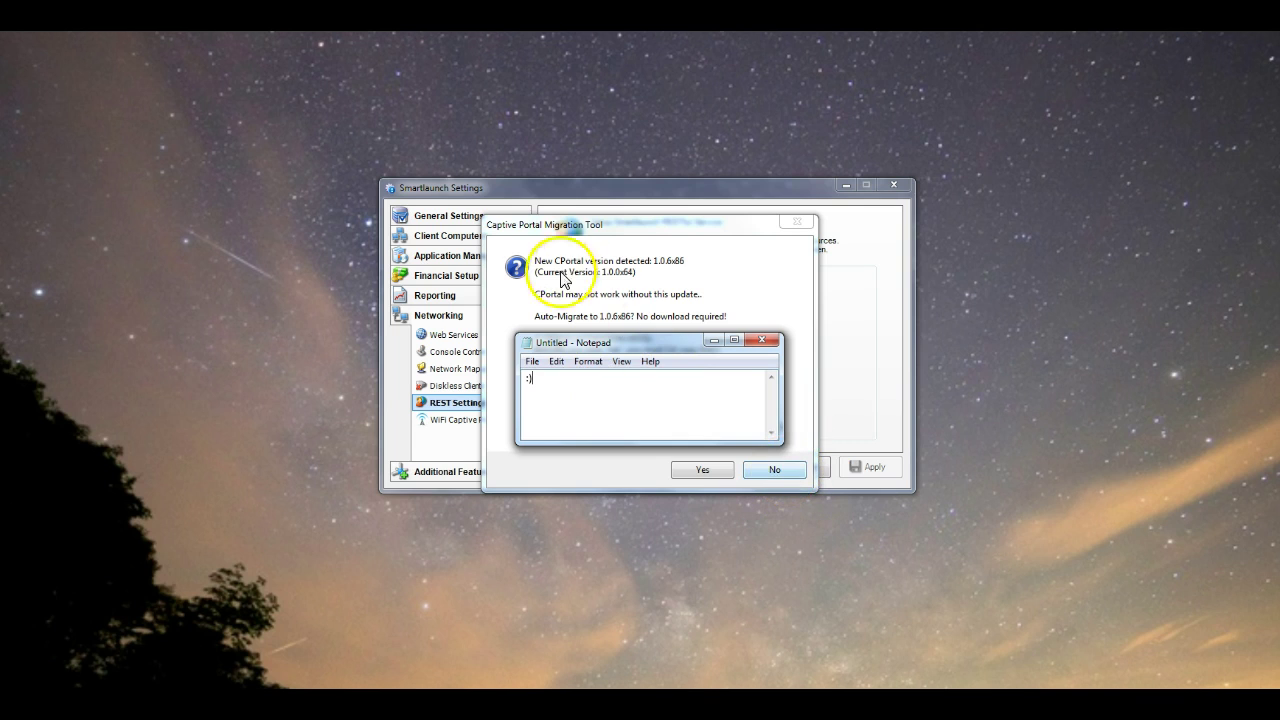
{"action": "left_click", "coordinate": [776, 467]}
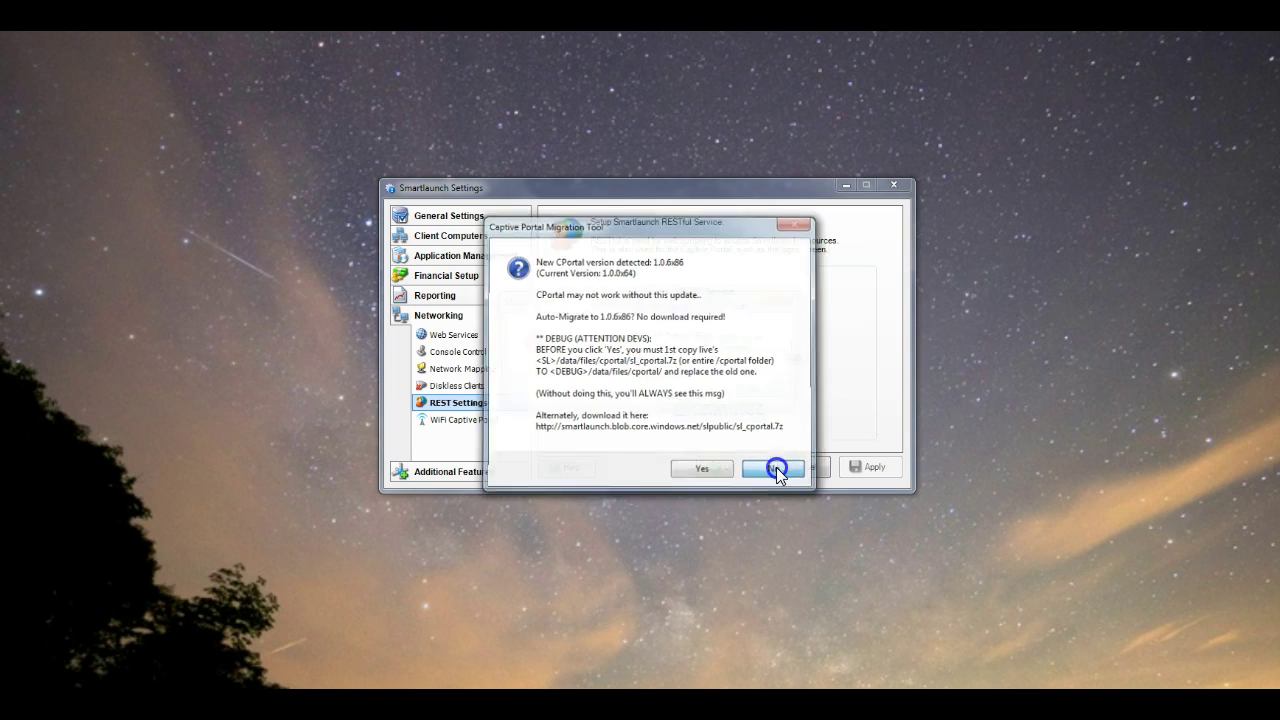
{"action": "left_click", "coordinate": [772, 391]}
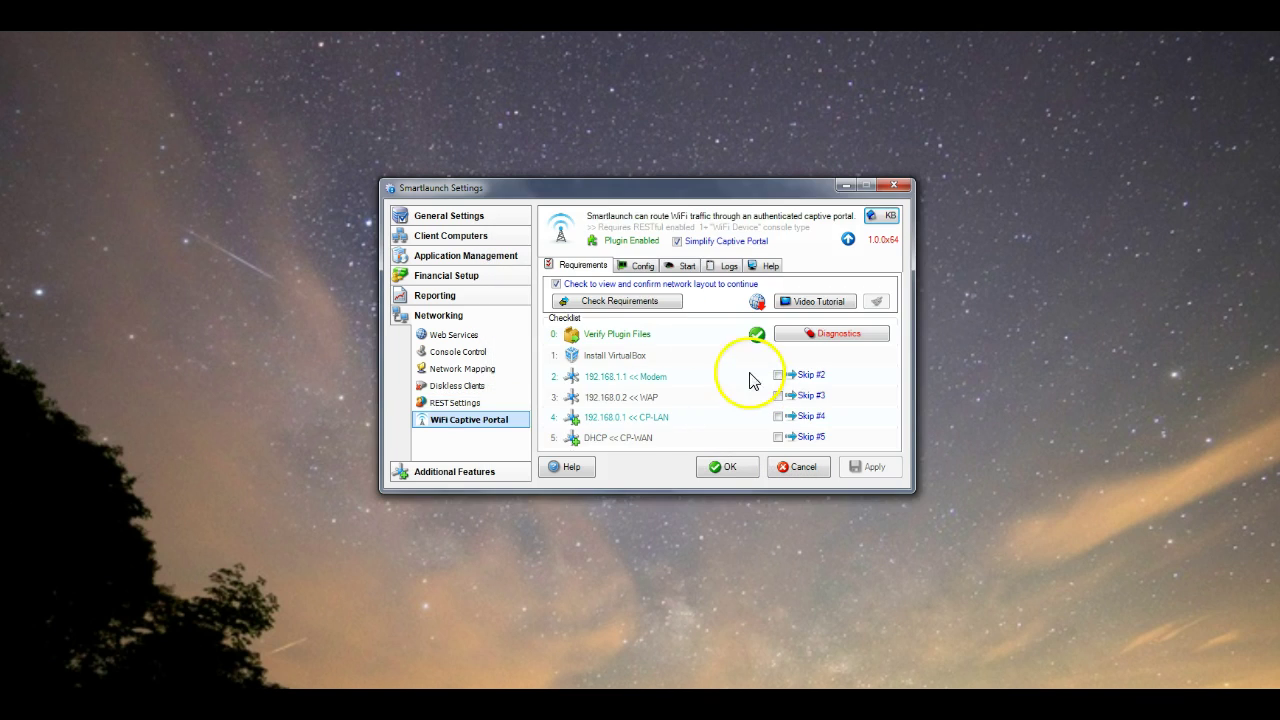
Discard the leftover Notepad text, re-run the requirements check, and view the WAN/LAN adapter configuration
{"action": "left_click_drag", "start_coordinate": [663, 192], "coordinate": [626, 418]}
{"action": "left_click_drag", "start_coordinate": [727, 420], "coordinate": [792, 187]}
{"action": "left_click", "coordinate": [760, 340]}
{"action": "key", "text": "n"}
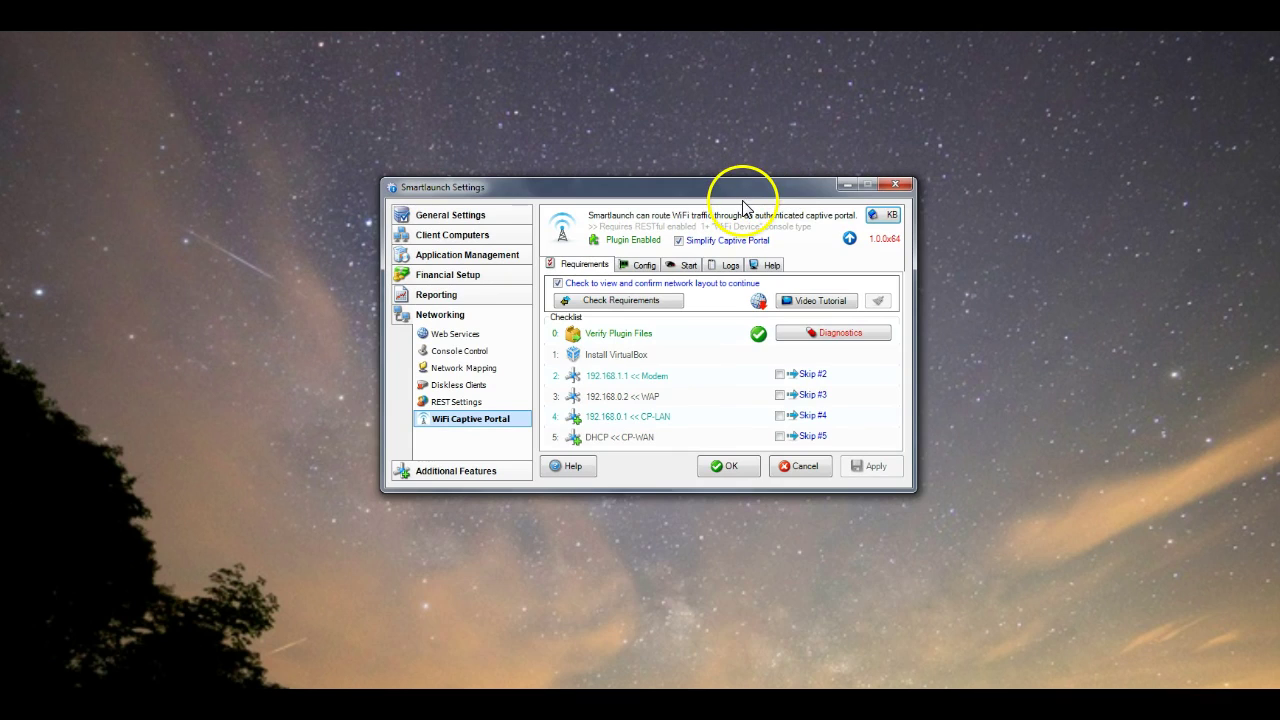
{"action": "left_click", "coordinate": [656, 304]}
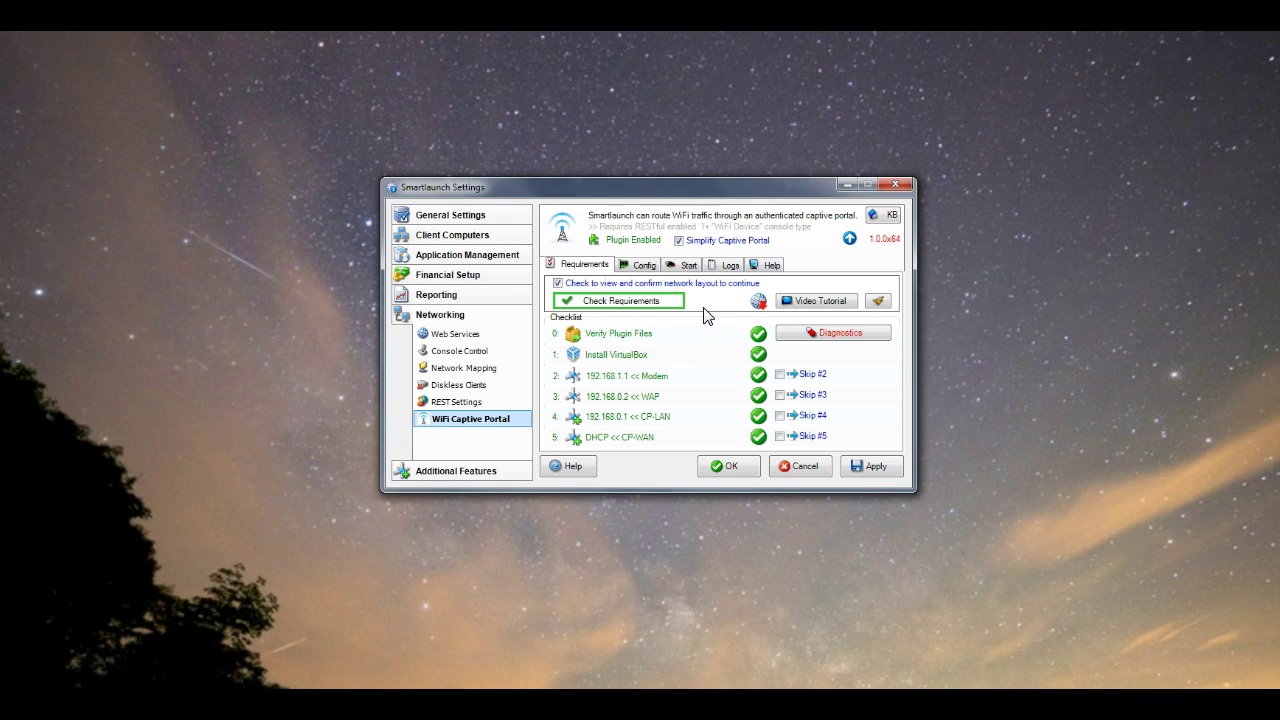
{"action": "left_click", "coordinate": [645, 266]}
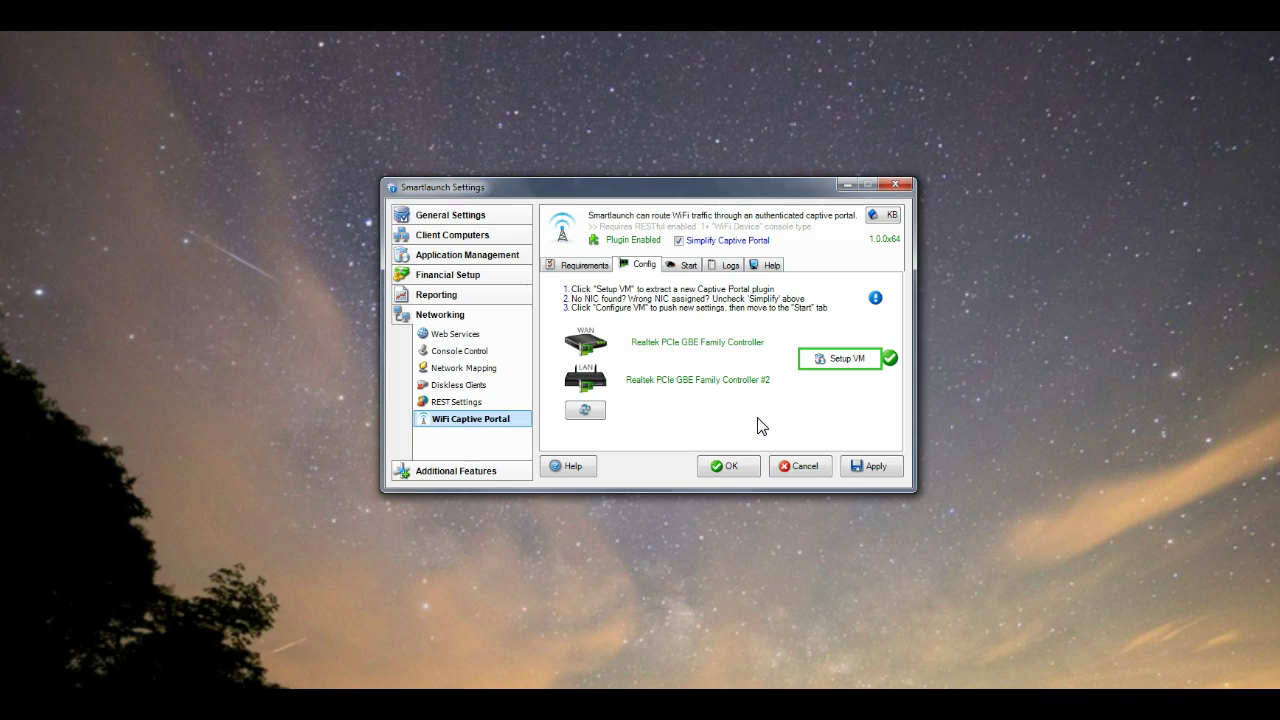
Apply the WAN/LAN configuration and enable the Captive Portal on the Start tab
{"action": "left_click", "coordinate": [866, 466]}
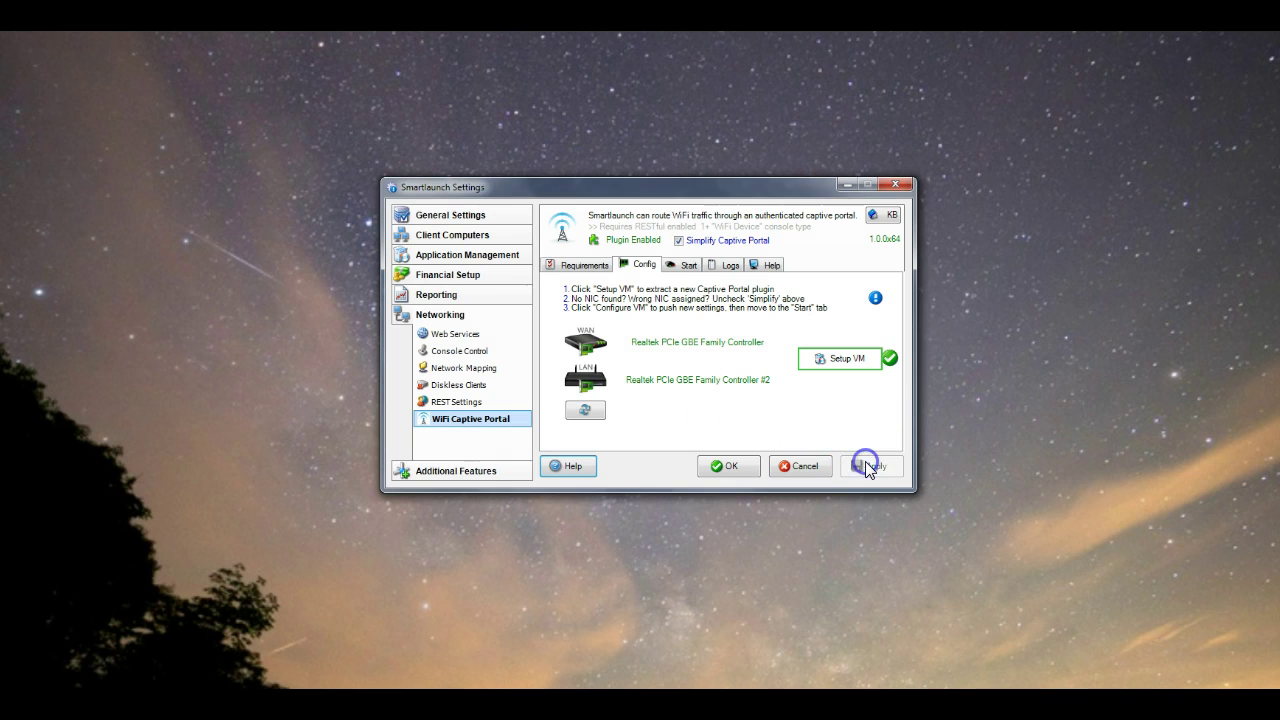
{"action": "left_click", "coordinate": [677, 272]}
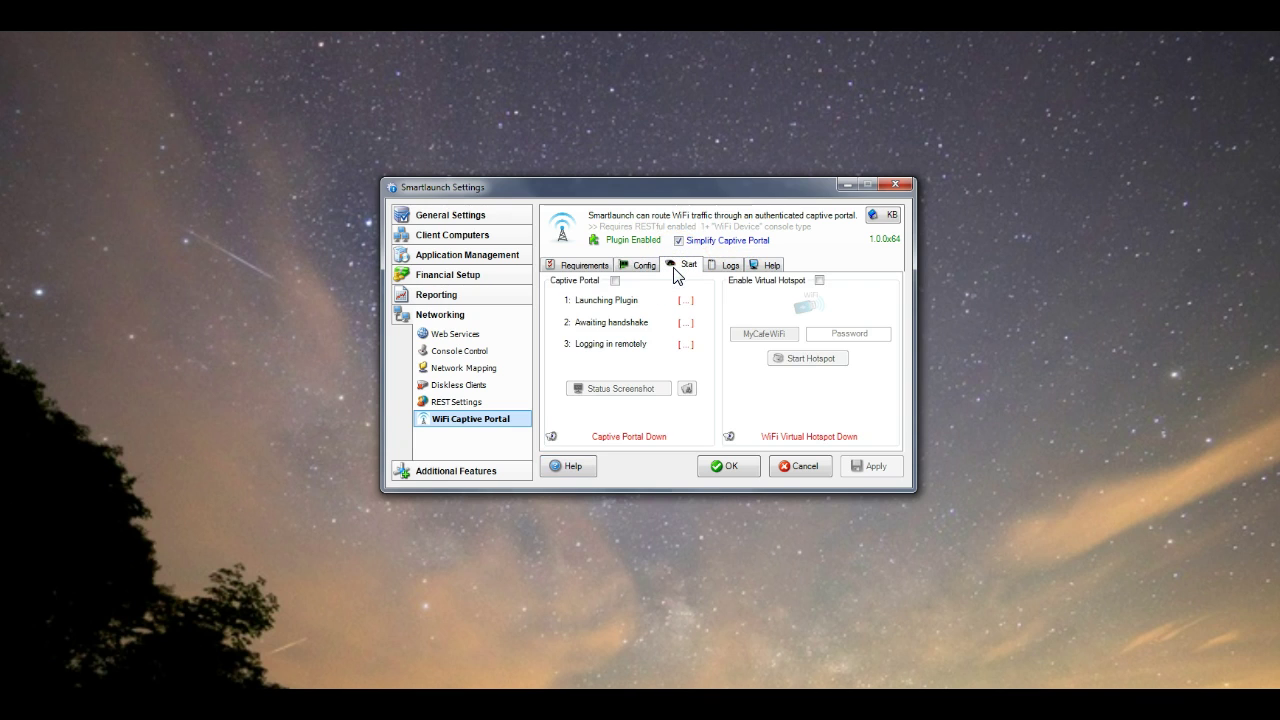
{"action": "left_click", "coordinate": [615, 281]}
{"action": "left_click", "coordinate": [615, 281]}
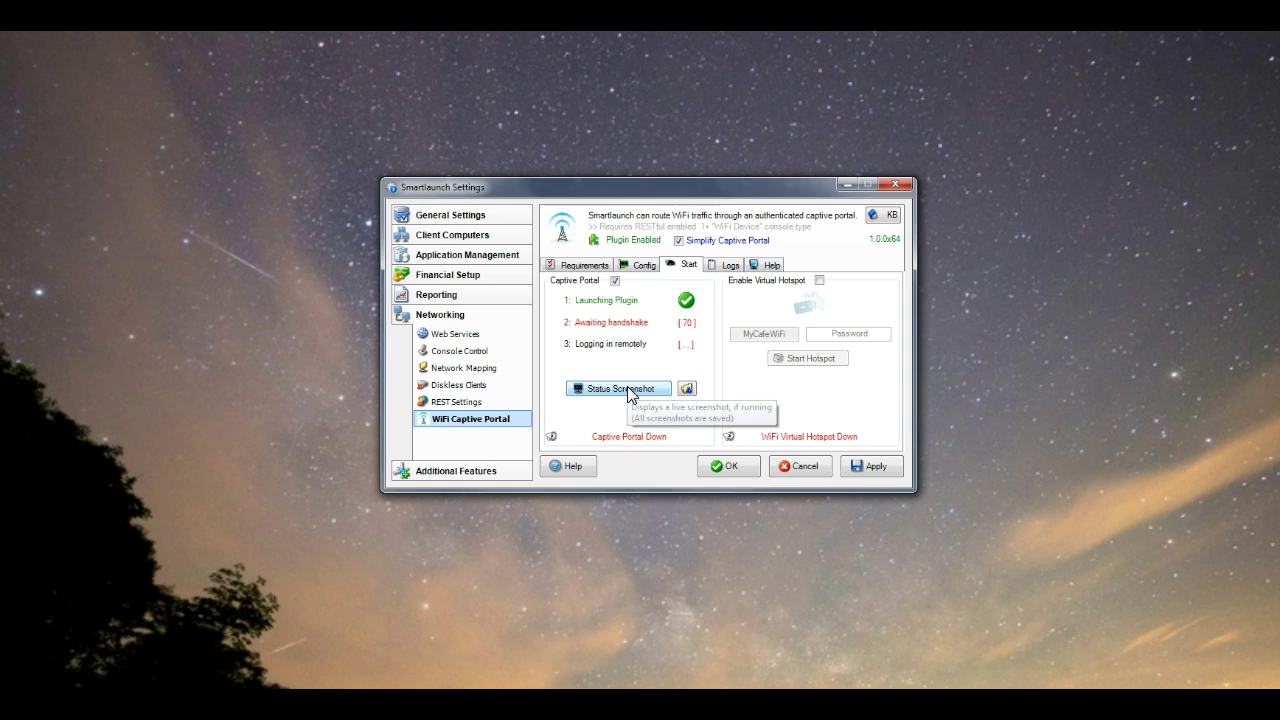
Review the portal's status and console screenshots, then refresh its startup status
{"action": "left_click", "coordinate": [626, 390]}
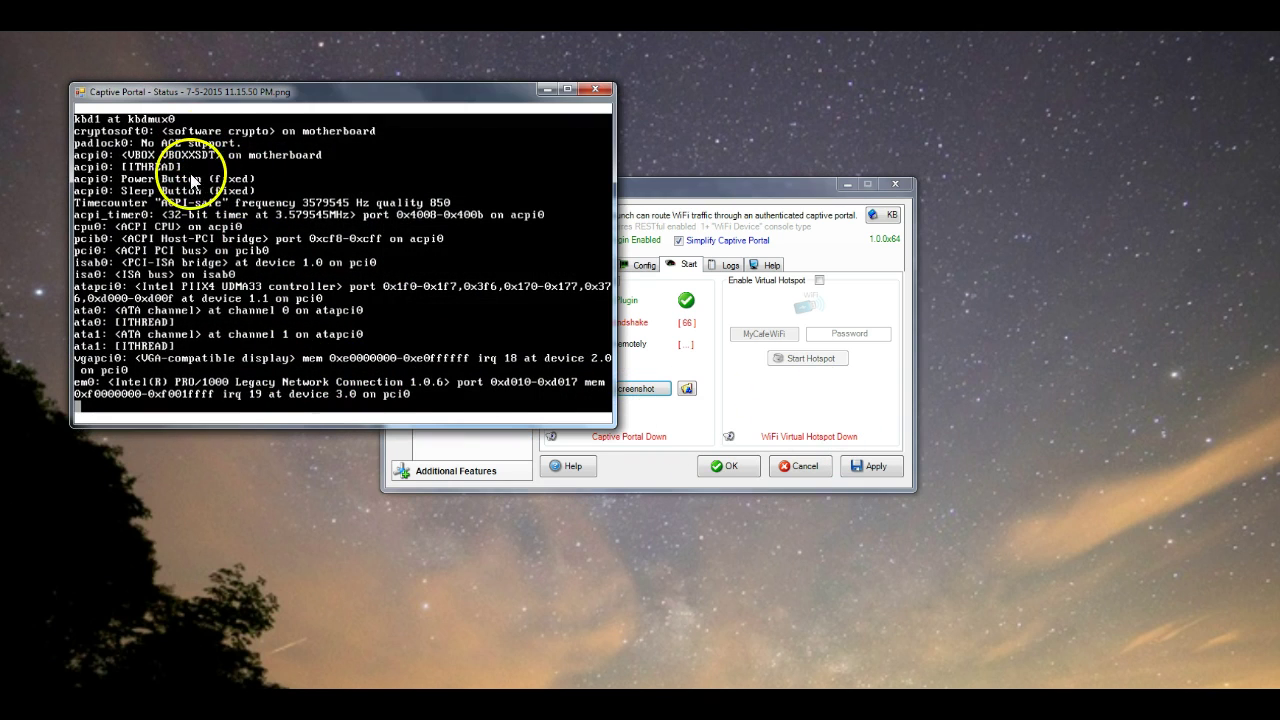
{"action": "left_click", "coordinate": [598, 90]}
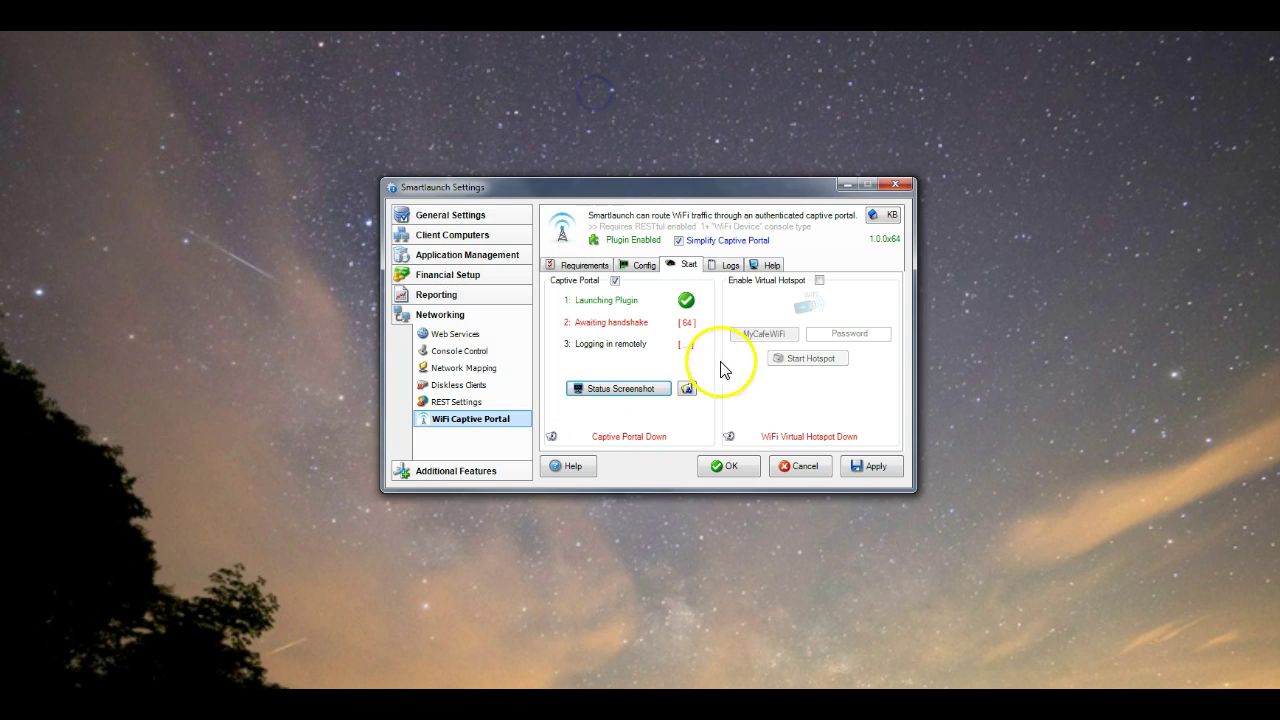
{"action": "left_click", "coordinate": [641, 395]}
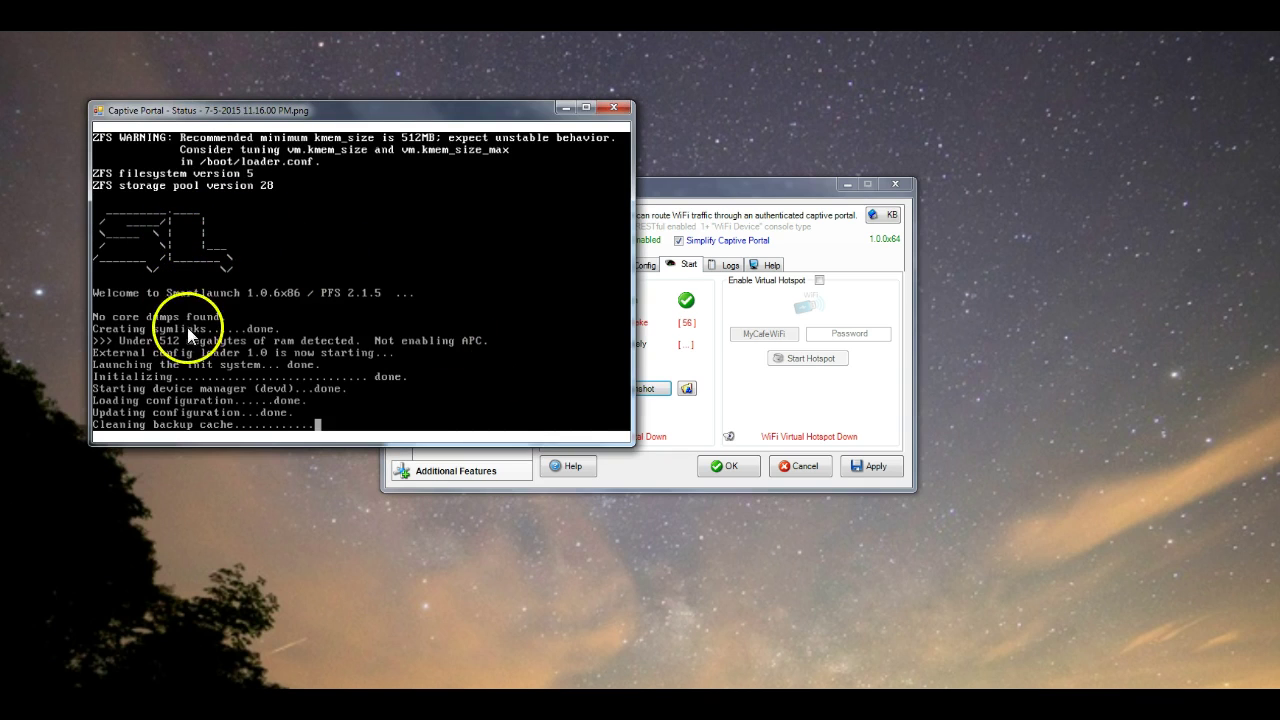
{"action": "left_click", "coordinate": [618, 108]}
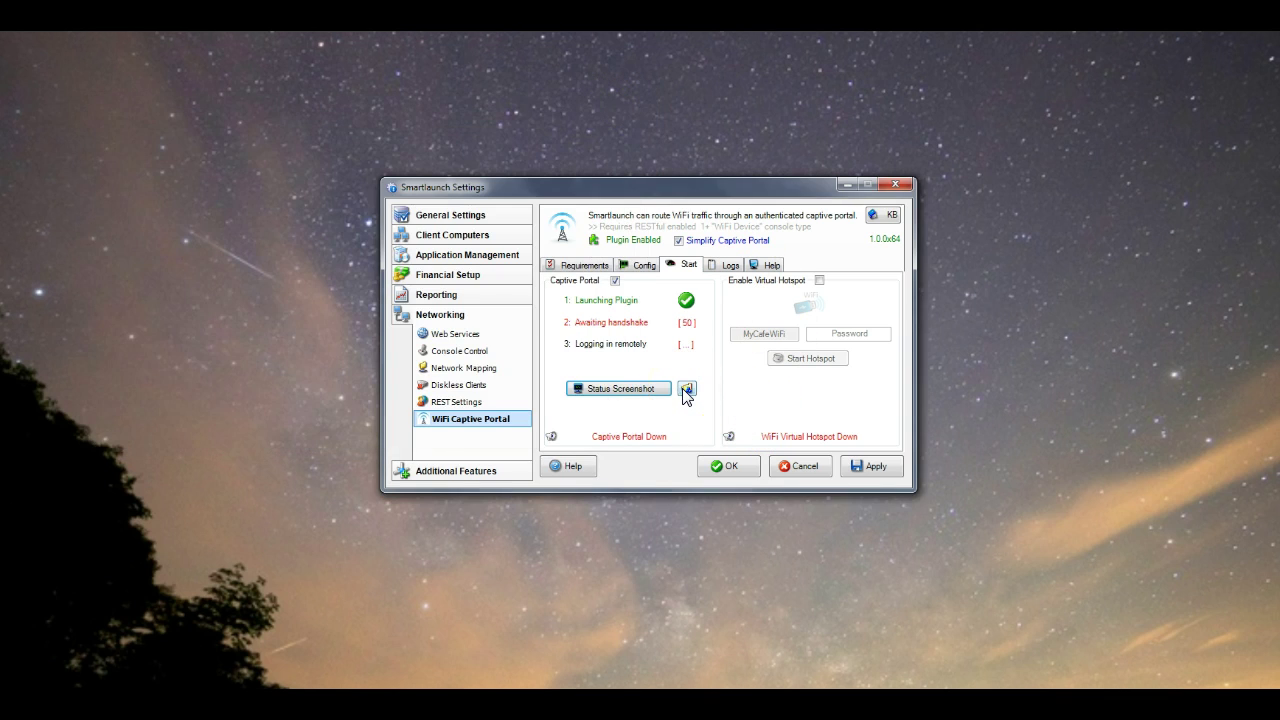
{"action": "left_click", "coordinate": [686, 390]}
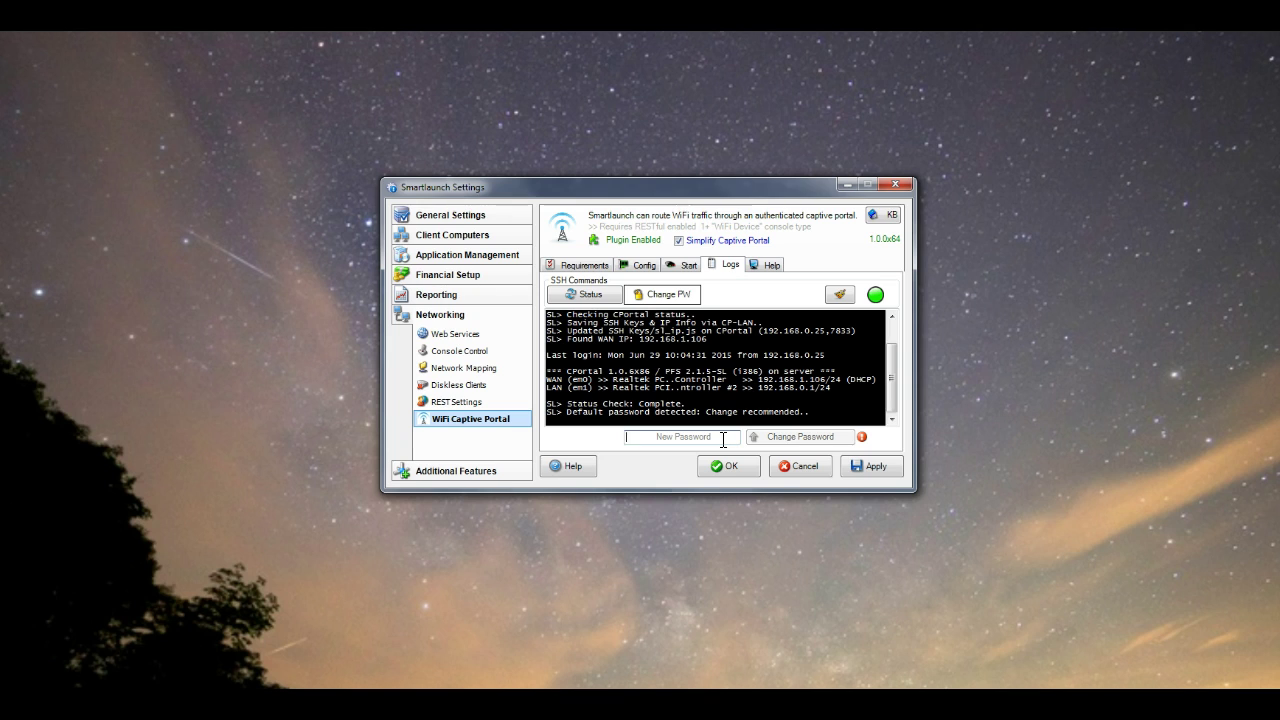
Replace the portal's default SSH password with a new one, then clear the SSH log
{"action": "type", "text": "******"}
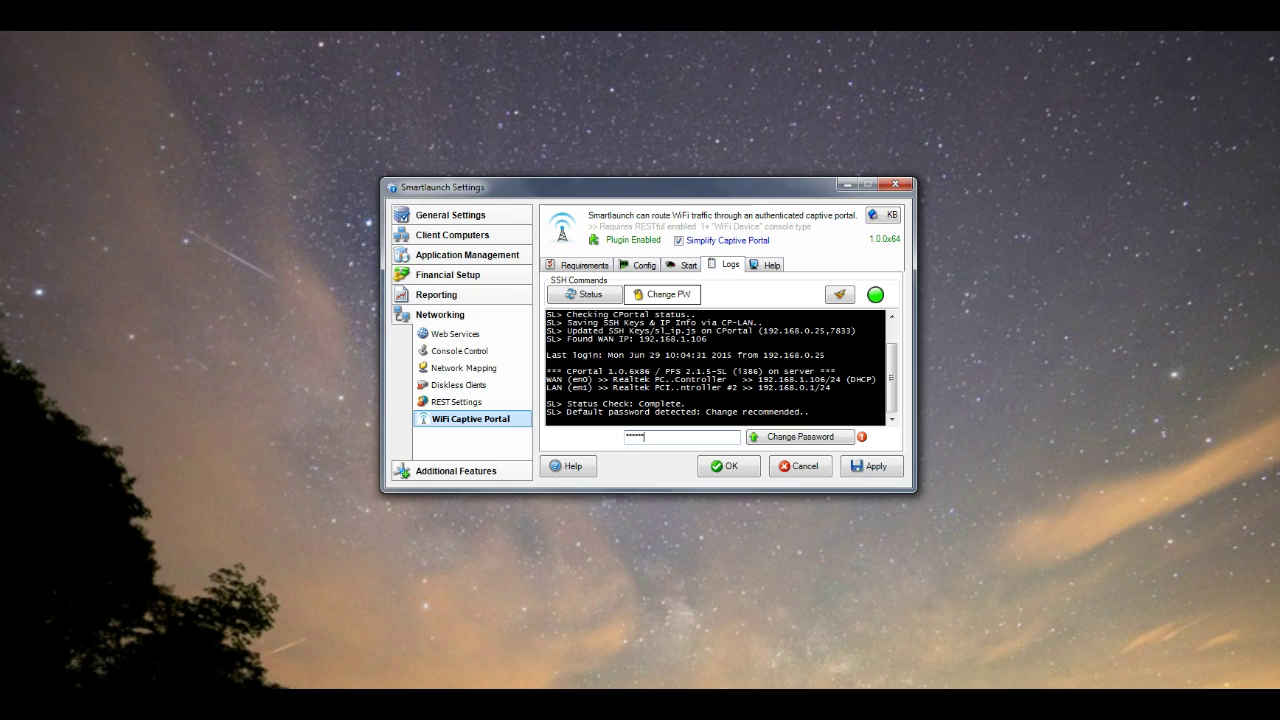
{"action": "left_click", "coordinate": [800, 437]}
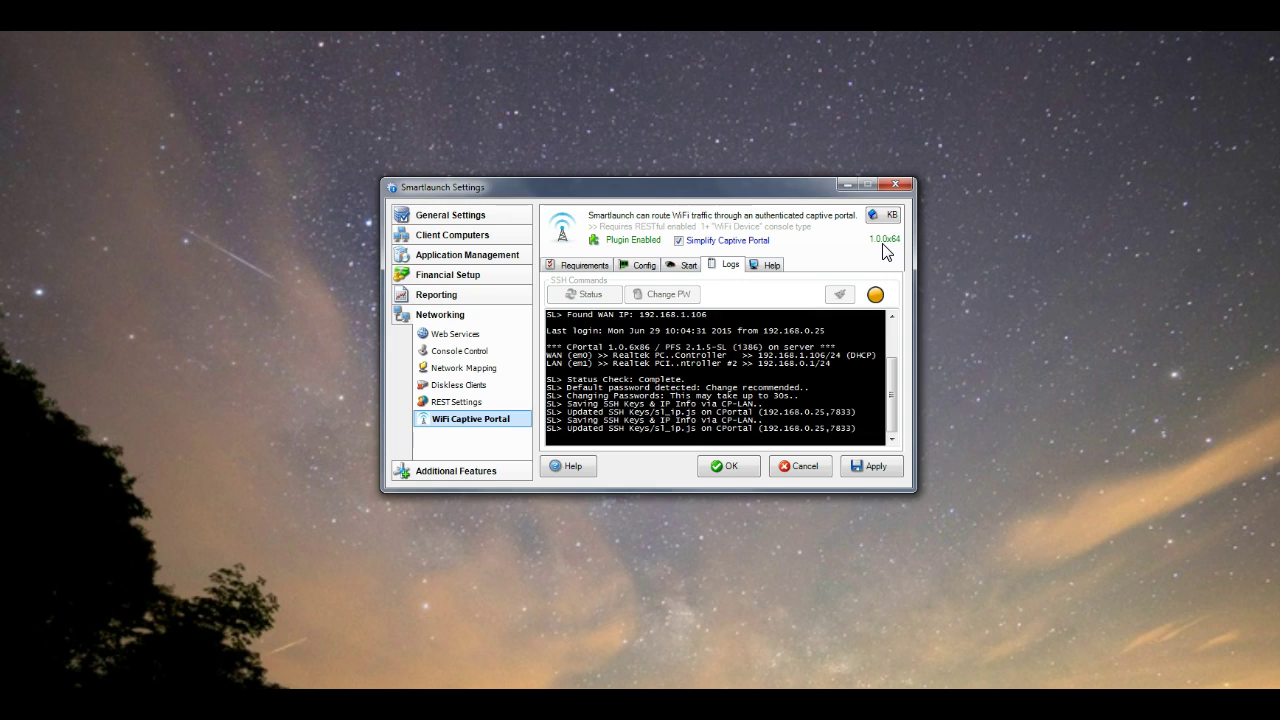
{"action": "left_click", "coordinate": [814, 356]}
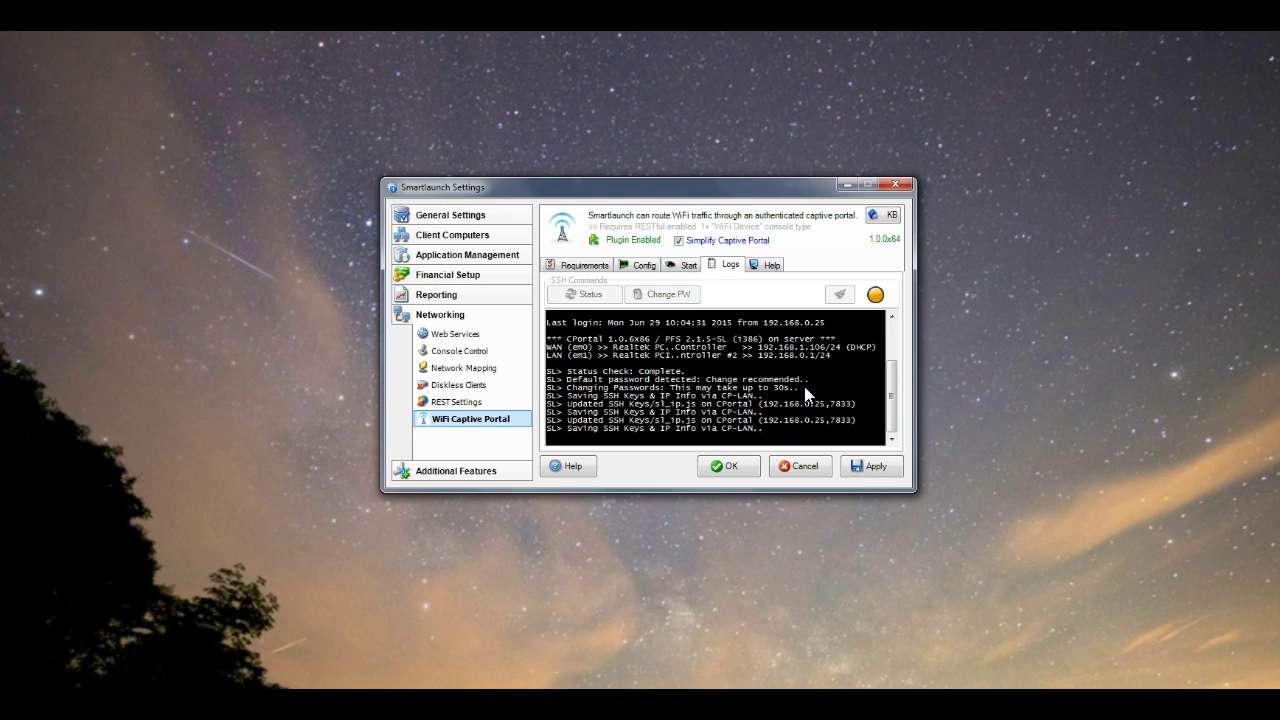
{"action": "left_click", "coordinate": [887, 396]}
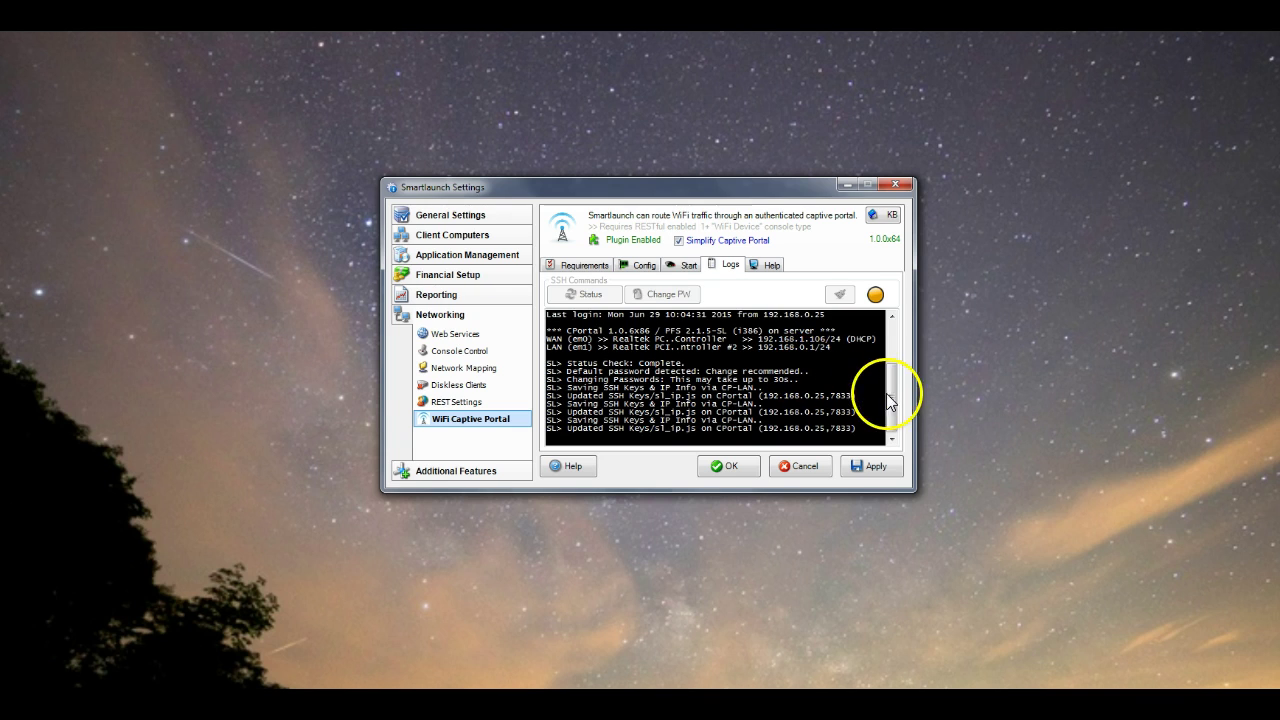
{"action": "left_click", "coordinate": [588, 298]}
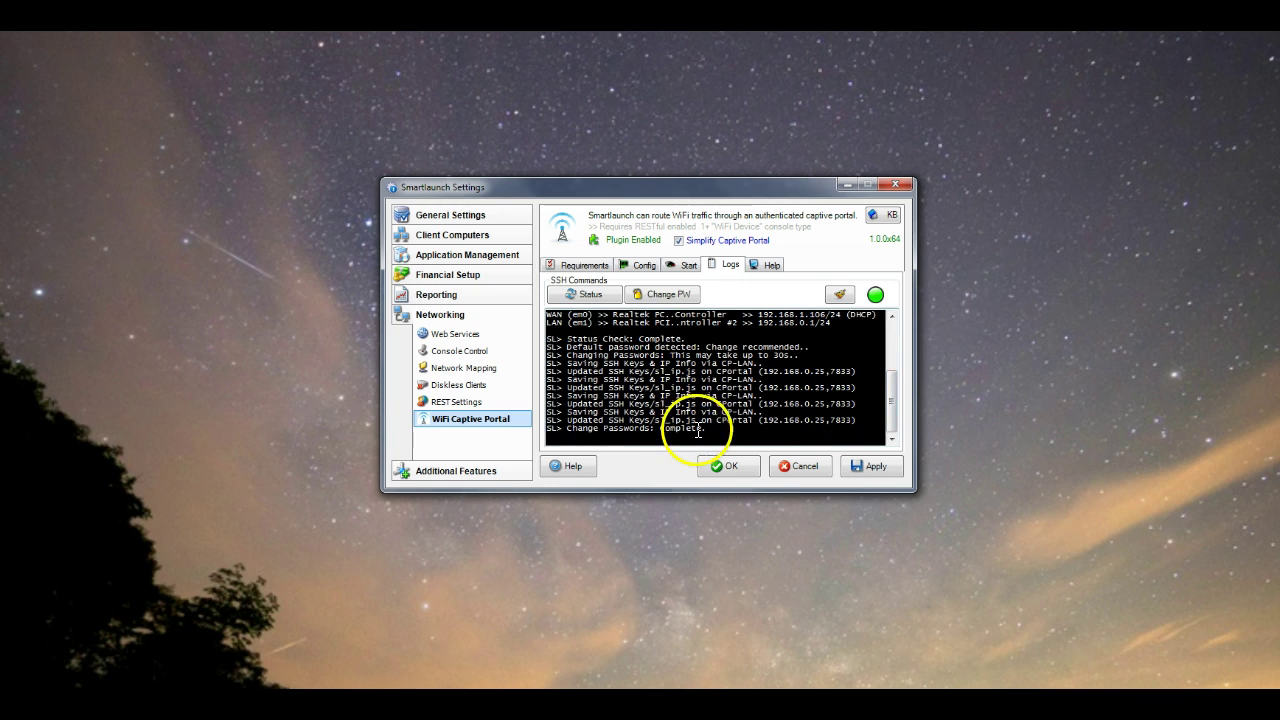
{"action": "mouse_move", "coordinate": [894, 411]}
{"action": "left_mouse_down"}
{"action": "mouse_move", "coordinate": [895, 342]}
{"action": "mouse_move", "coordinate": [900, 432]}
{"action": "left_mouse_up"}
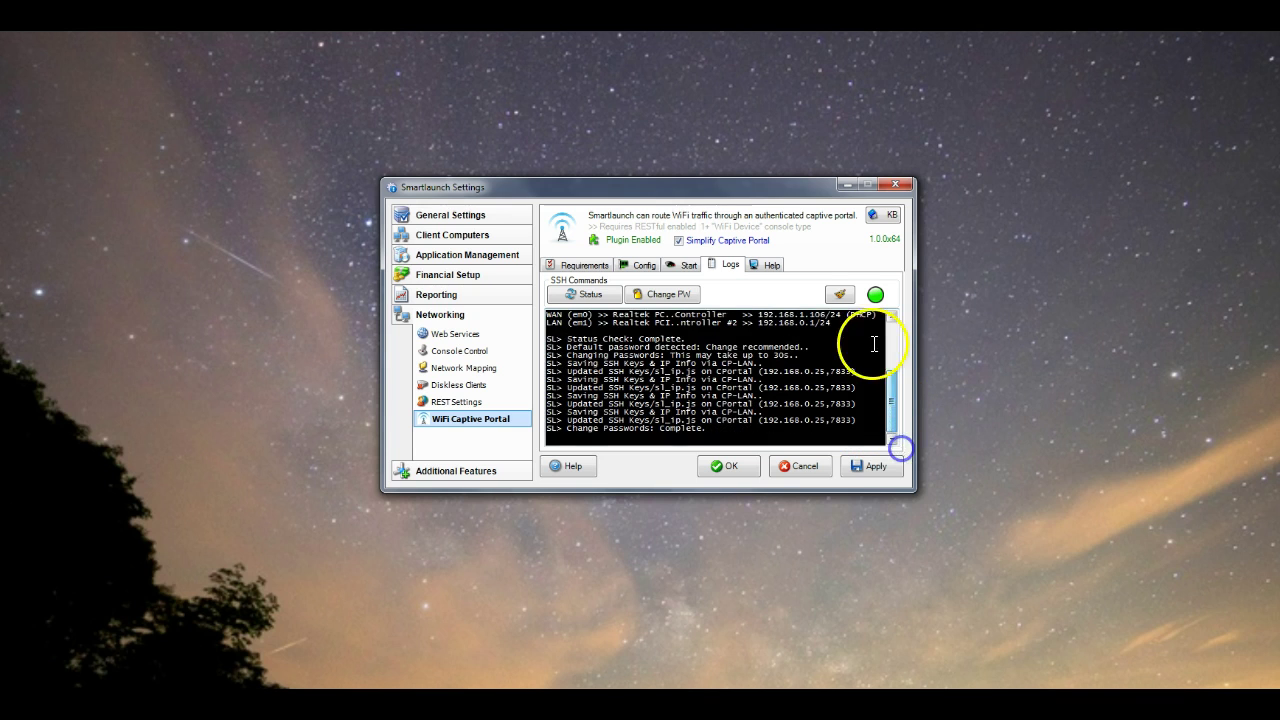
{"action": "left_click", "coordinate": [844, 298]}
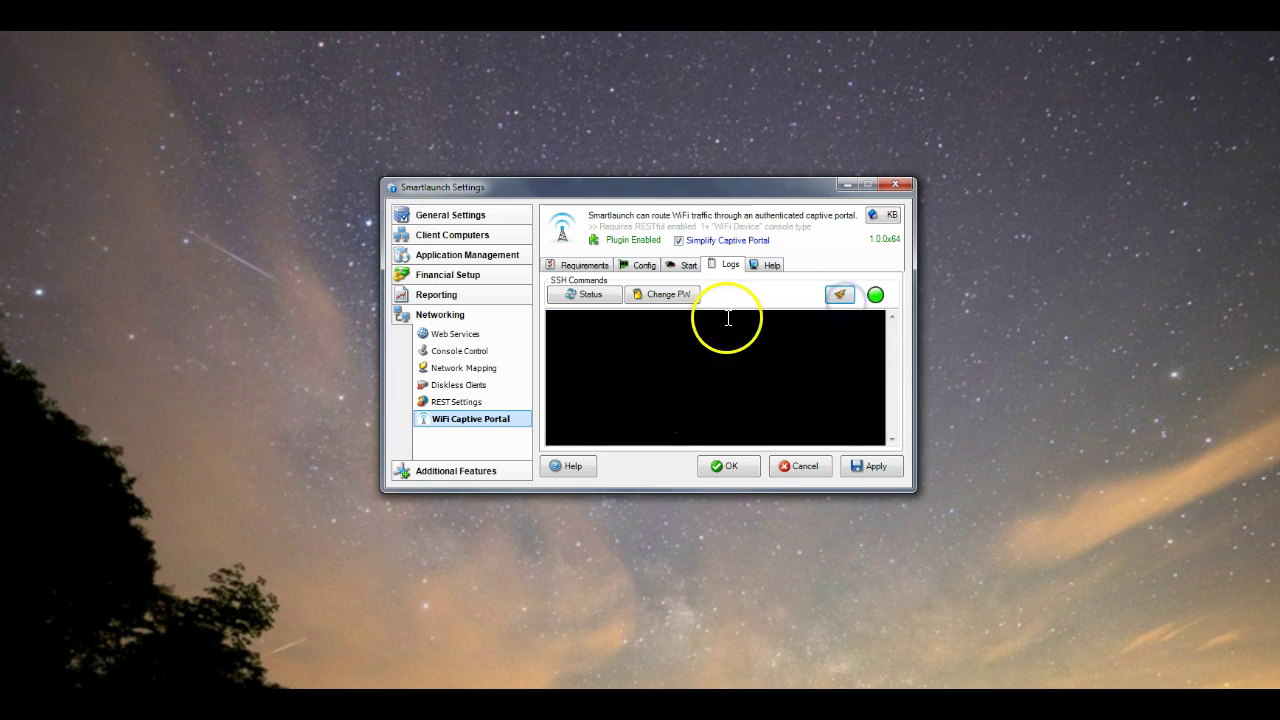
Rerun the SSH status check, confirming WAN 192.168.1.106 and LAN 192.168.0.1/24, then apply settings
{"action": "left_click", "coordinate": [590, 297]}
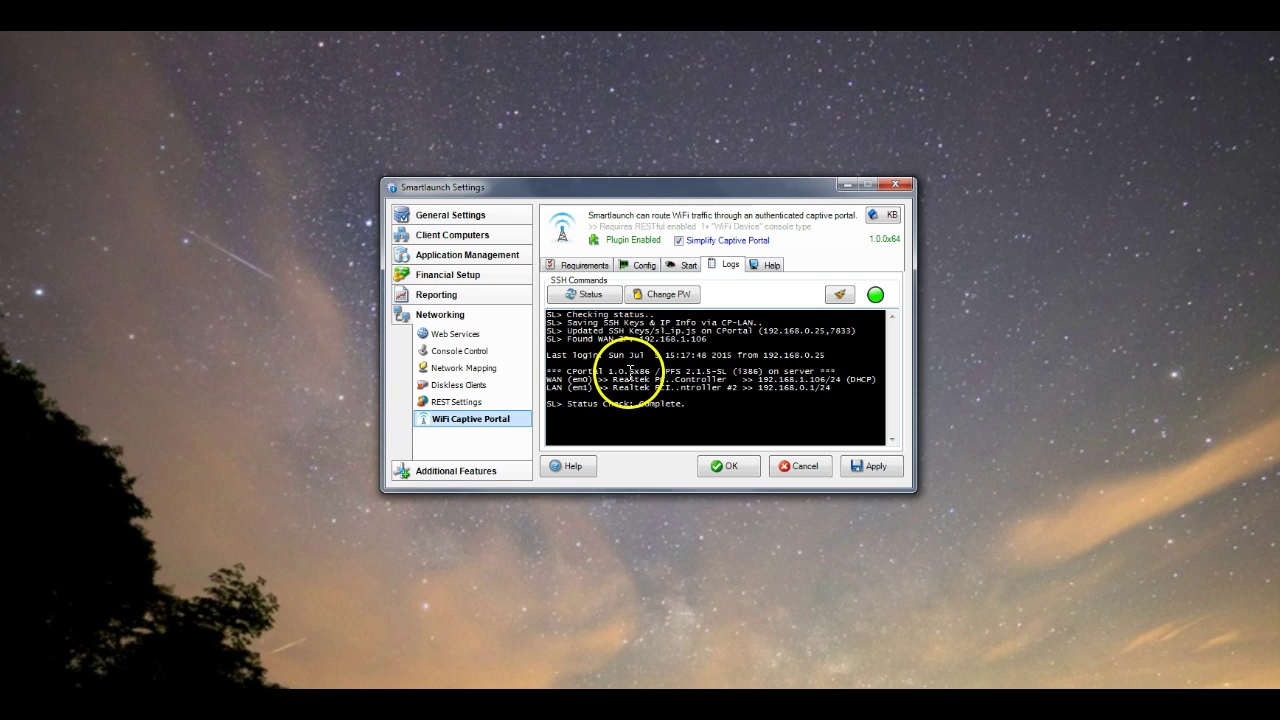
{"action": "left_click_drag", "start_coordinate": [656, 372], "coordinate": [604, 371]}
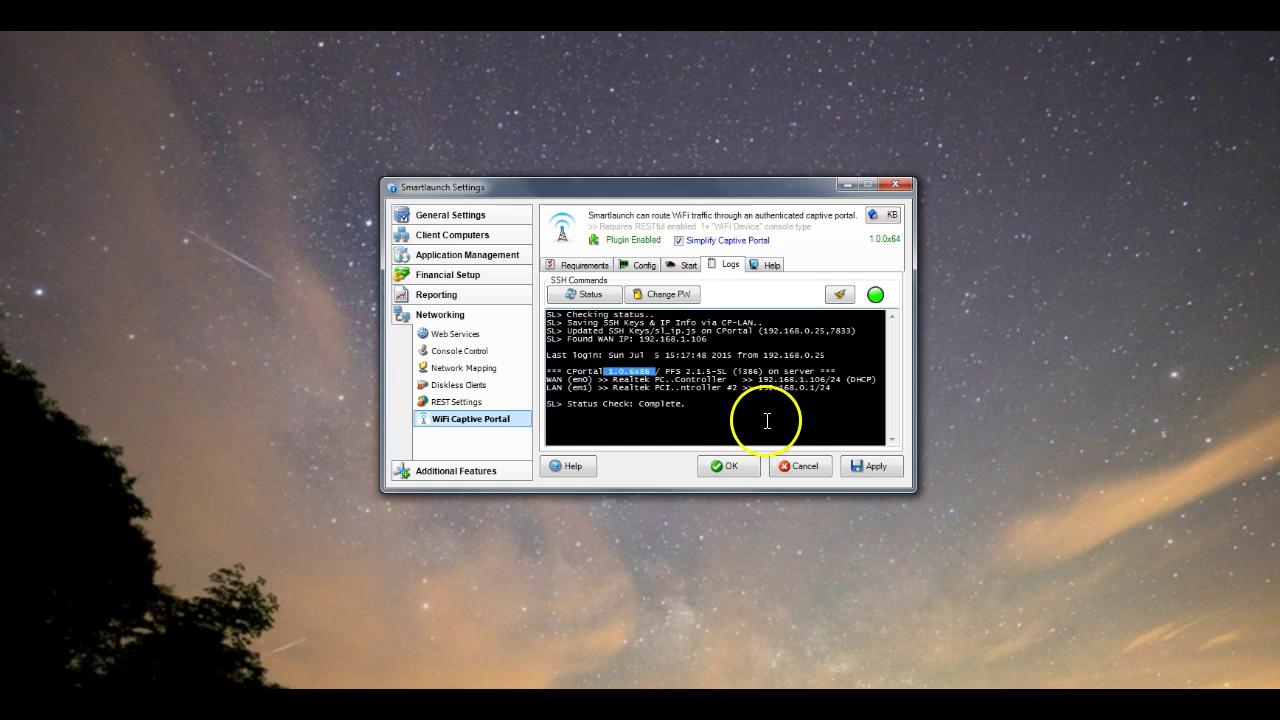
{"action": "left_click", "coordinate": [835, 407]}
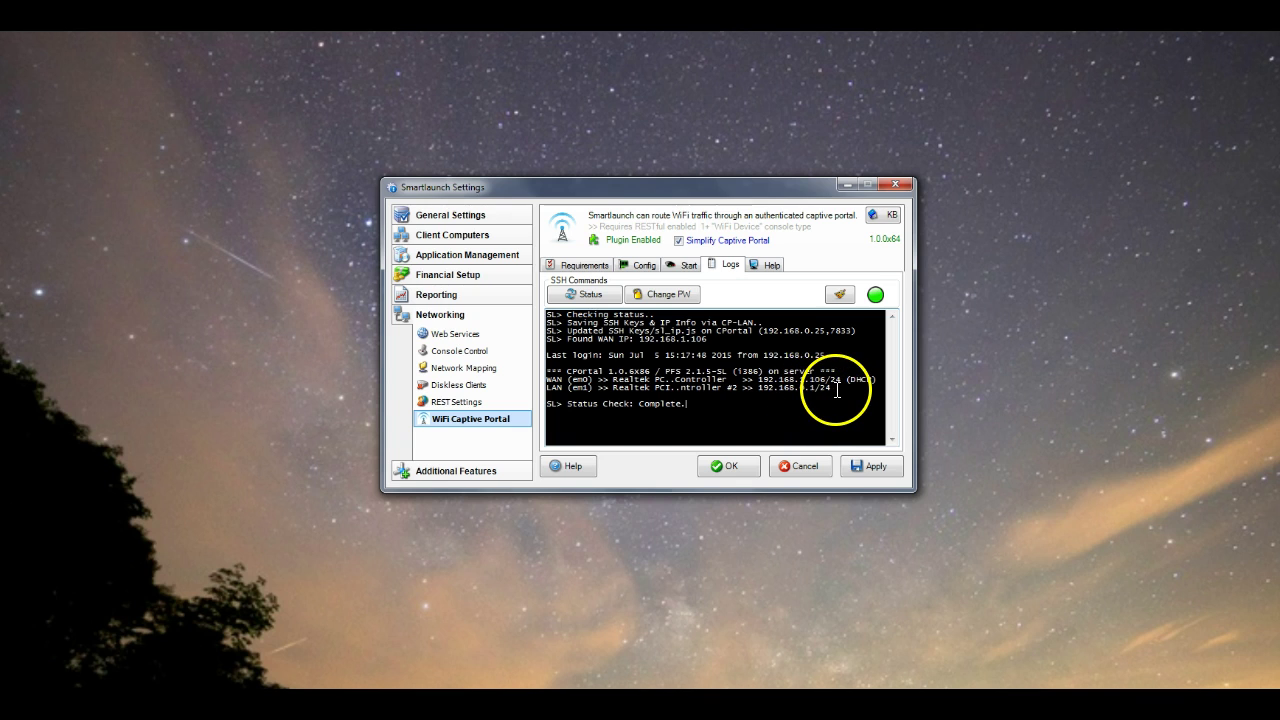
{"action": "left_click", "coordinate": [875, 467]}
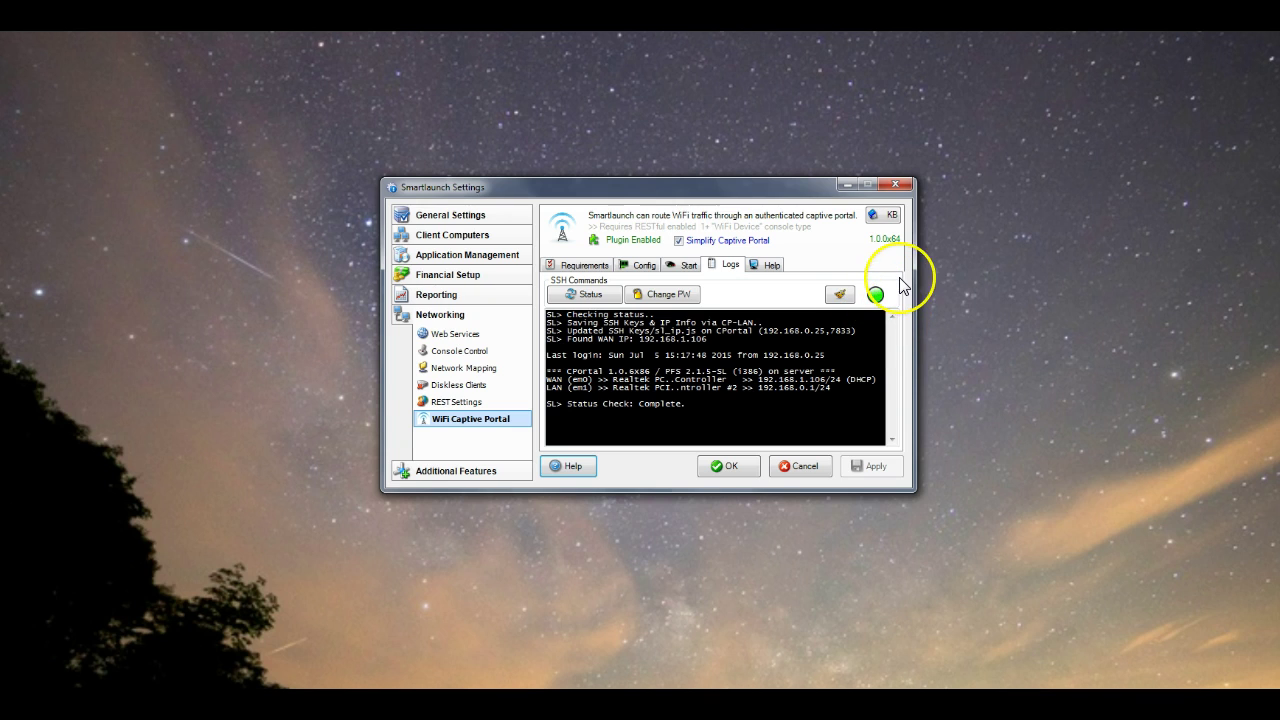
Confirm on the Start tab that the portal is online at 192.168.0.1 and review its console screenshot
{"action": "left_click", "coordinate": [687, 266]}
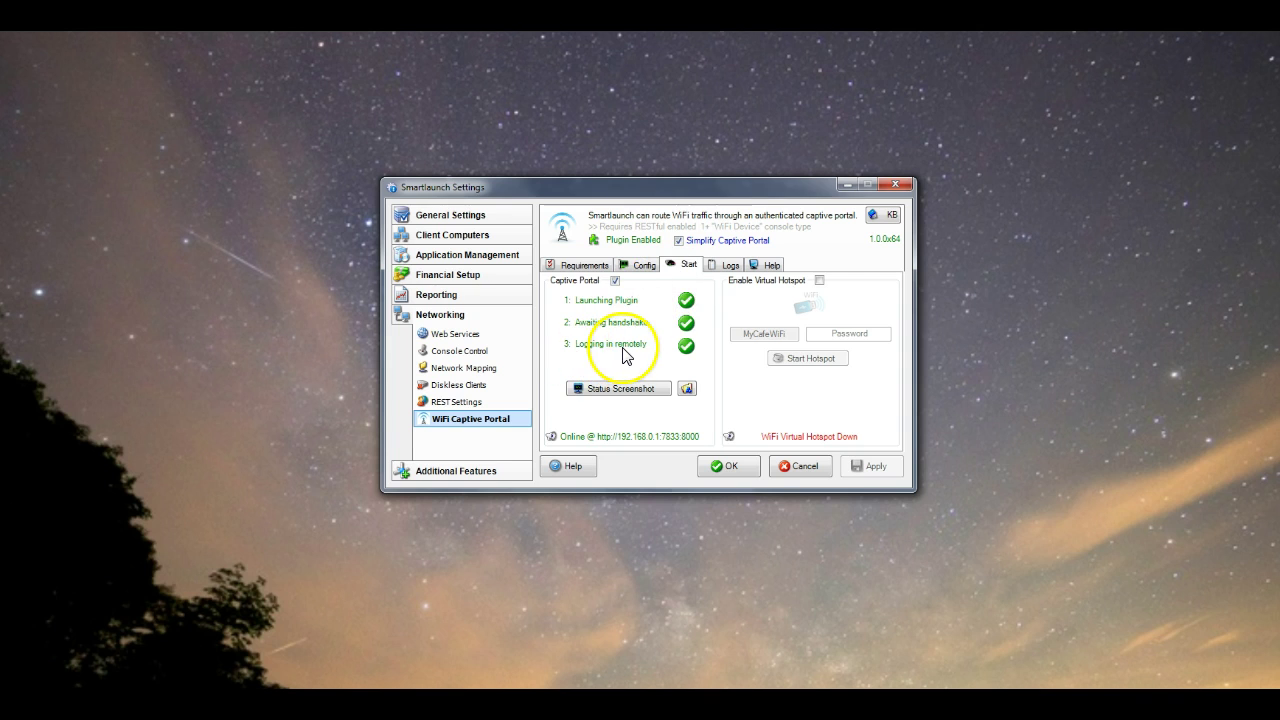
{"action": "left_click", "coordinate": [620, 392]}
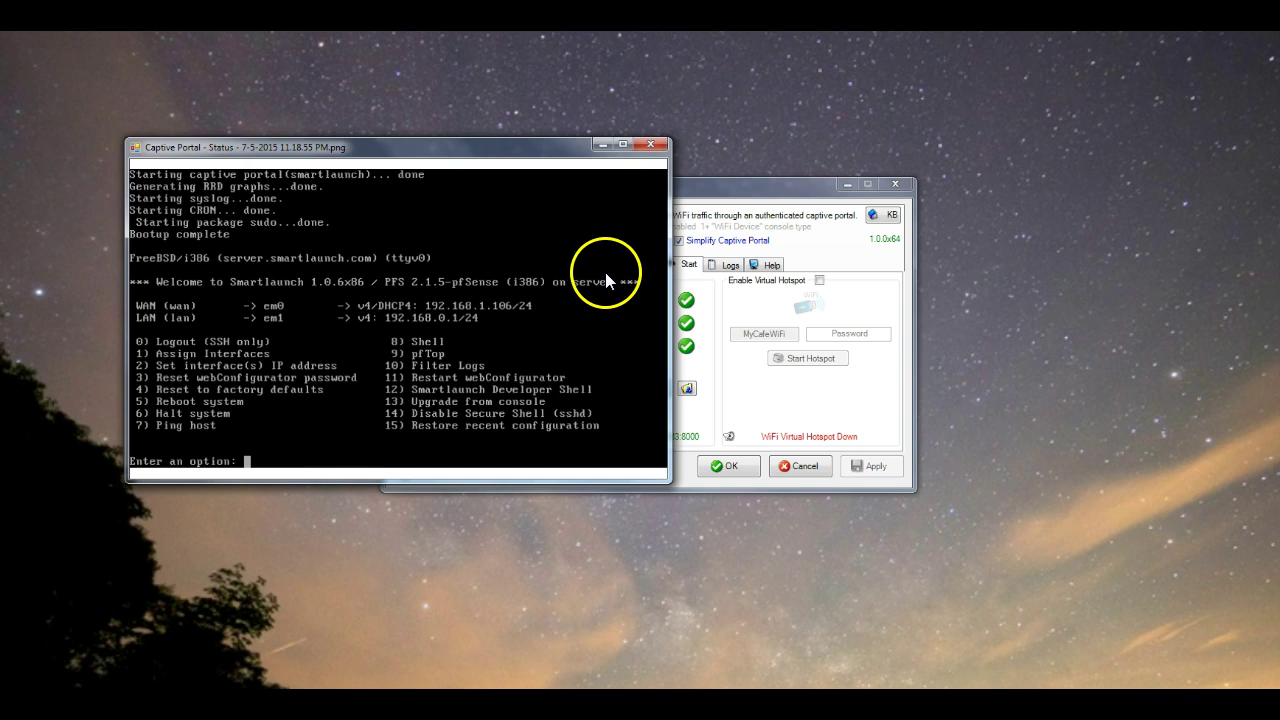
{"action": "left_click", "coordinate": [651, 145]}
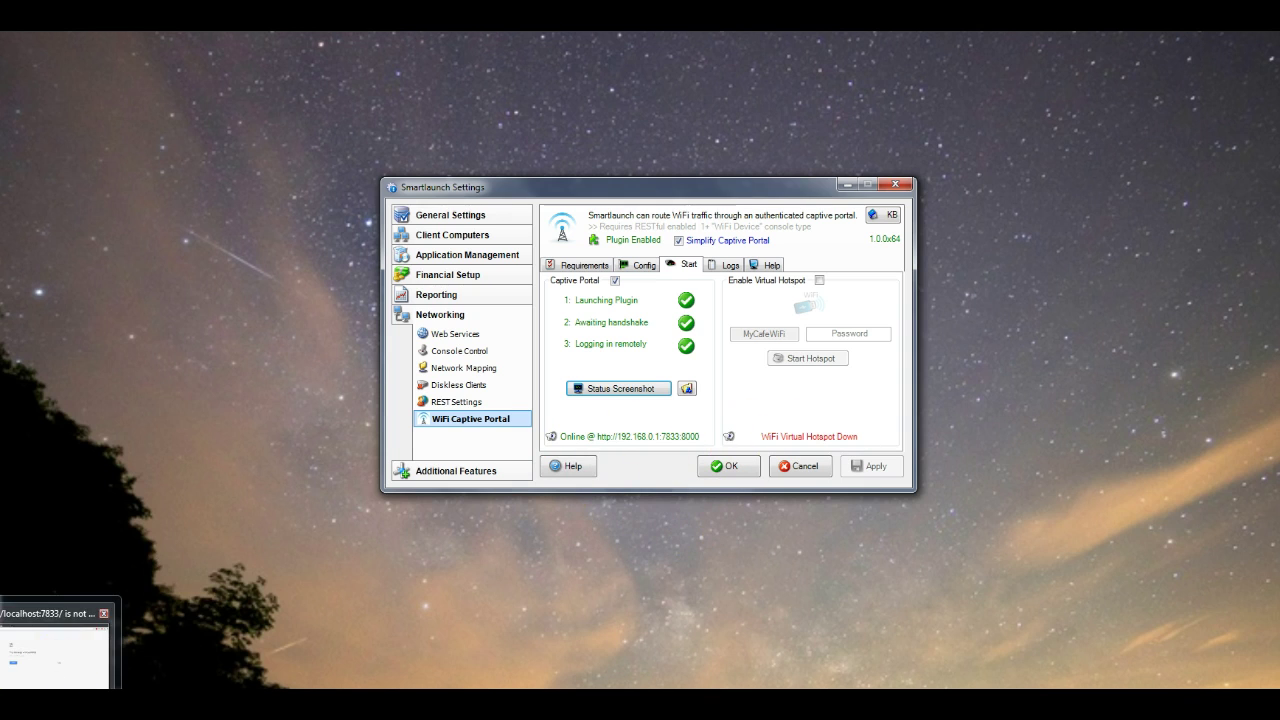
Enter 192.168.0.1:8000 in Chrome's address bar and stretch the window across the top of the screen
{"action": "left_click", "coordinate": [36, 670]}
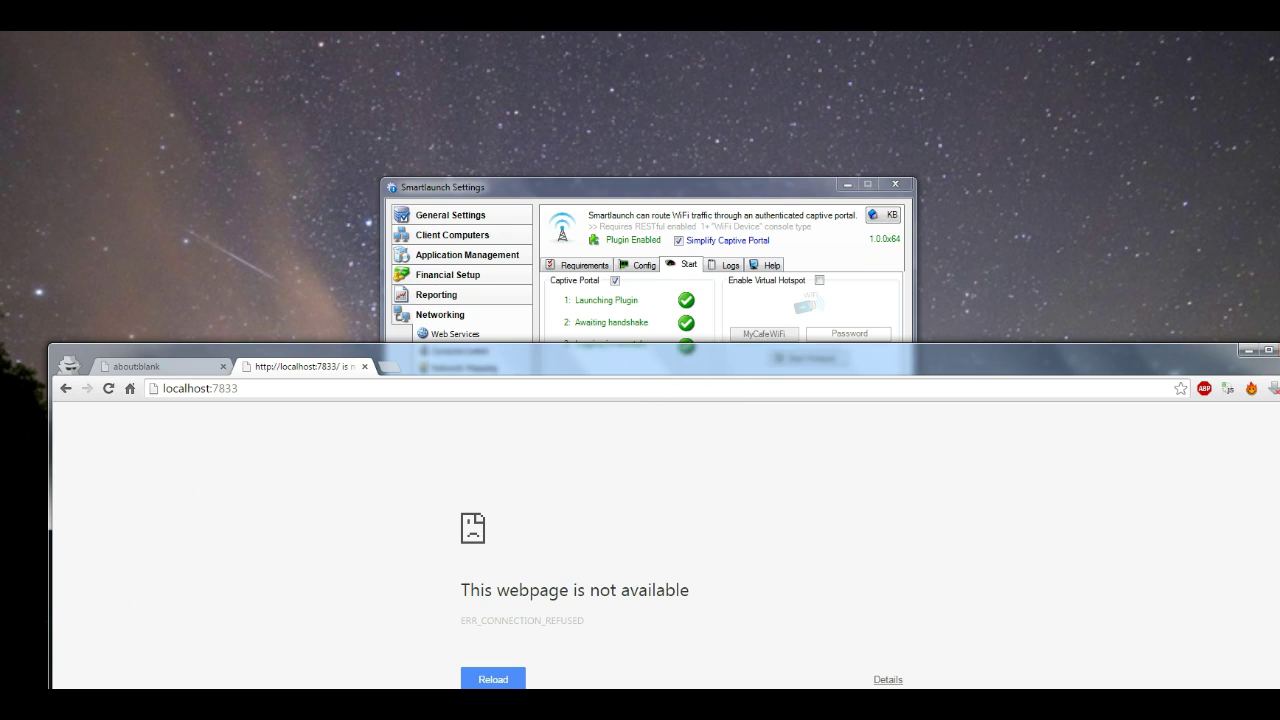
{"action": "left_click", "coordinate": [59, 684]}
{"action": "left_click_drag", "start_coordinate": [346, 48], "coordinate": [543, 514]}
{"action": "left_click", "coordinate": [536, 536]}
{"action": "type", "text": "1"}
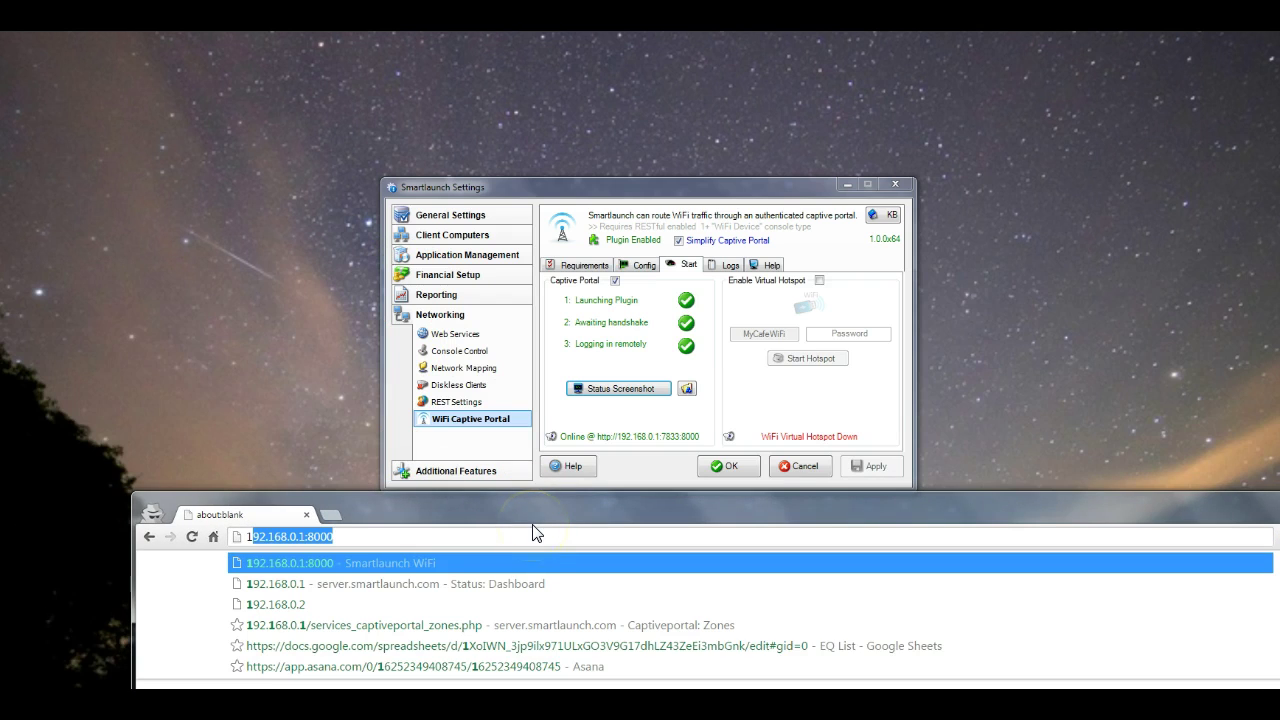
{"action": "type", "text": "92.168."}
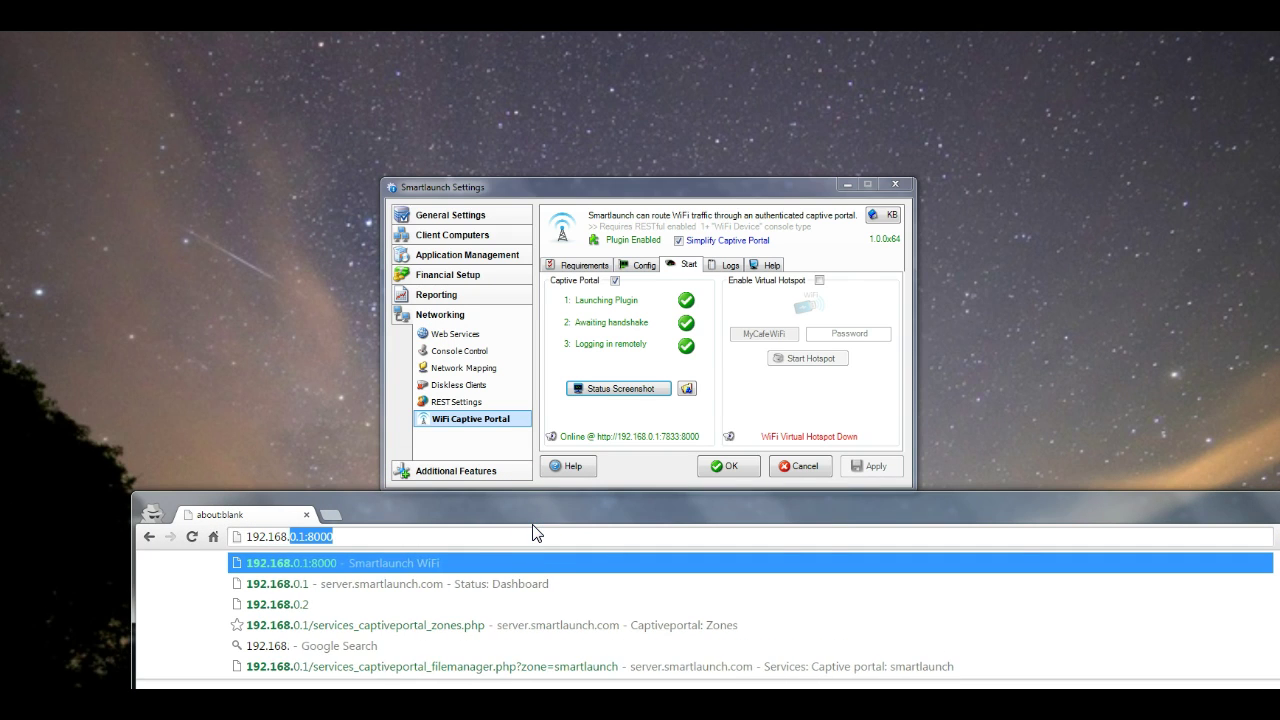
{"action": "type", "text": "0.1:"}
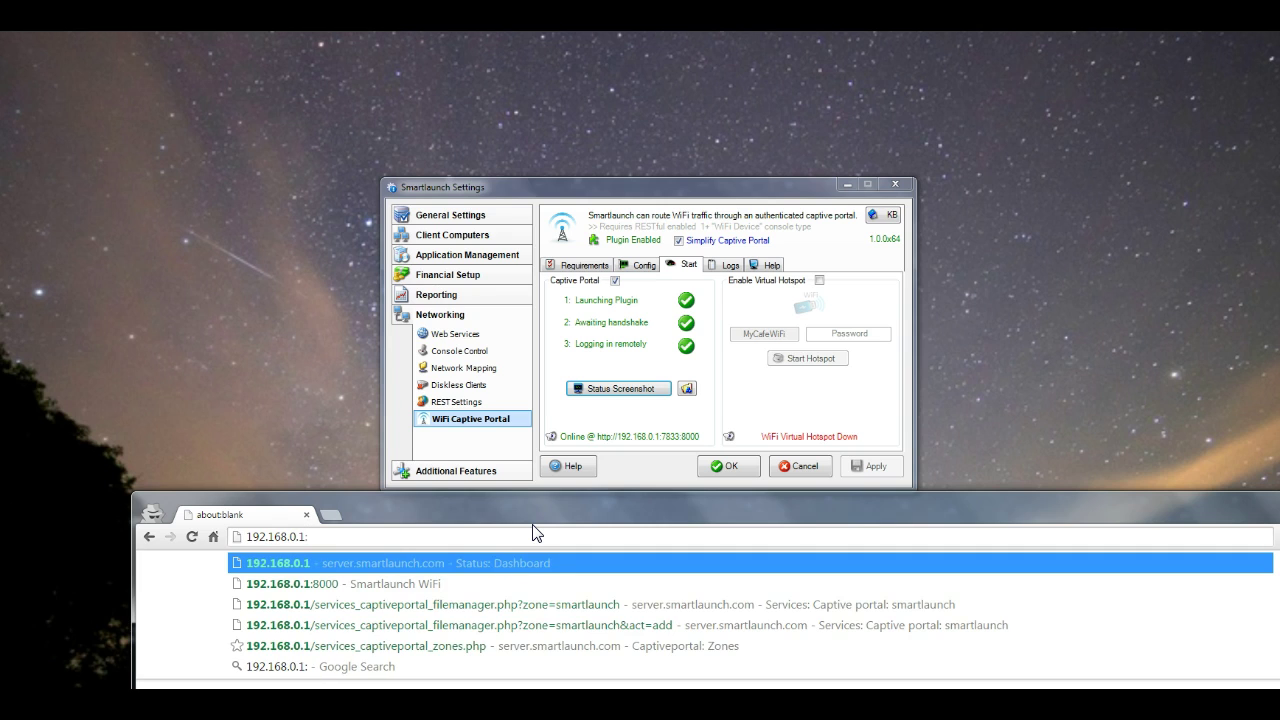
{"action": "type", "text": "8000"}
{"action": "left_click_drag", "start_coordinate": [560, 531], "coordinate": [457, 74]}
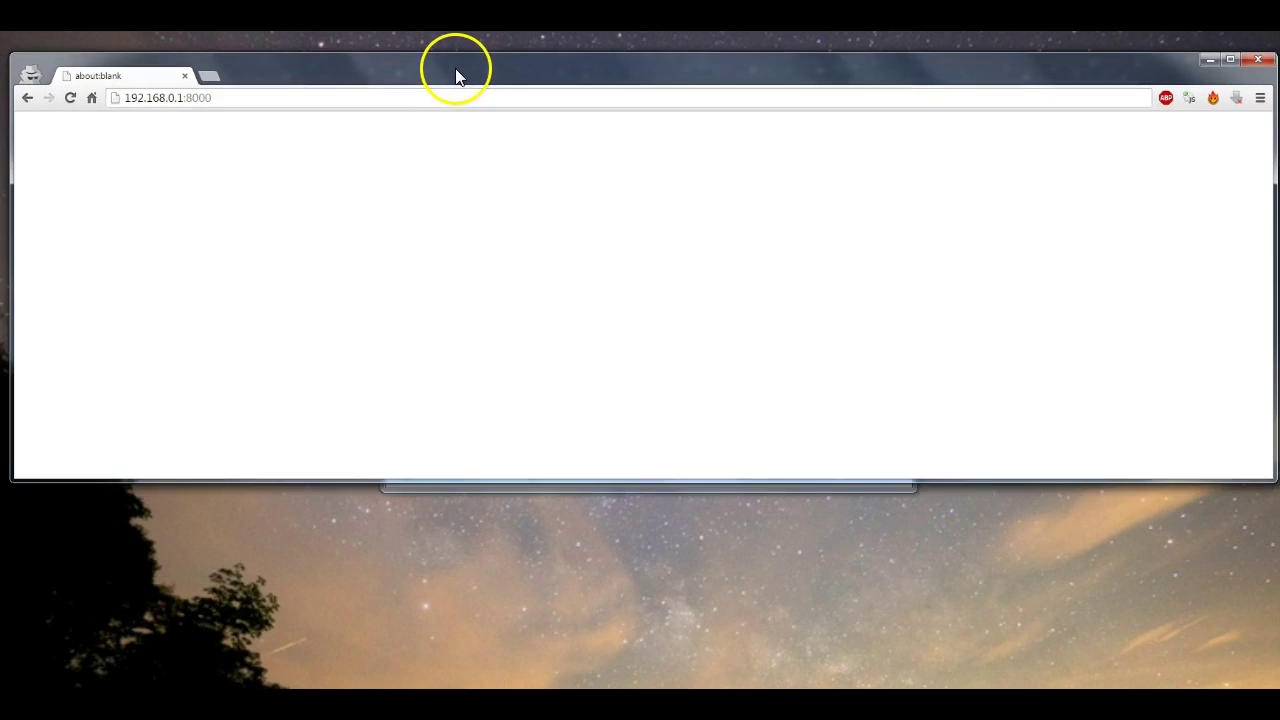
Load the portal page at 192.168.0.1:8000 and toggle its sound off and back on
{"action": "left_click_drag", "start_coordinate": [700, 476], "coordinate": [743, 680]}
{"action": "key", "text": "Return"}
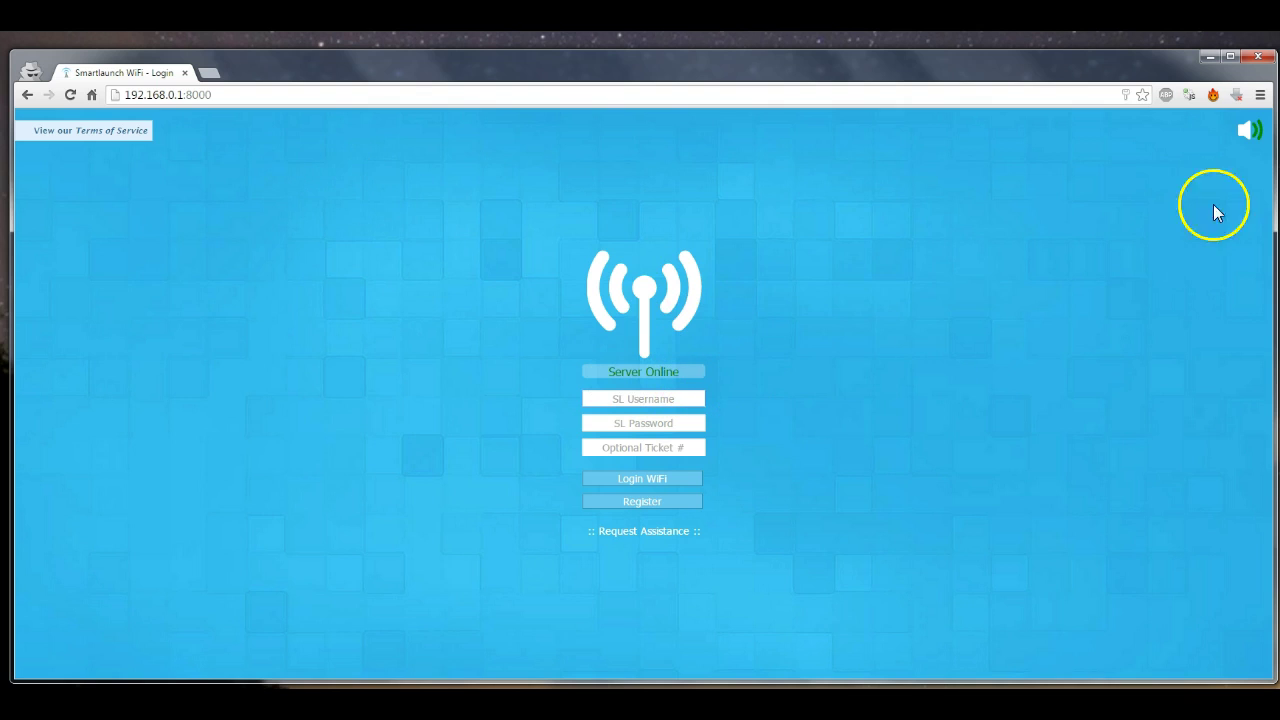
{"action": "left_click", "coordinate": [1251, 135]}
{"action": "left_click", "coordinate": [1251, 135]}
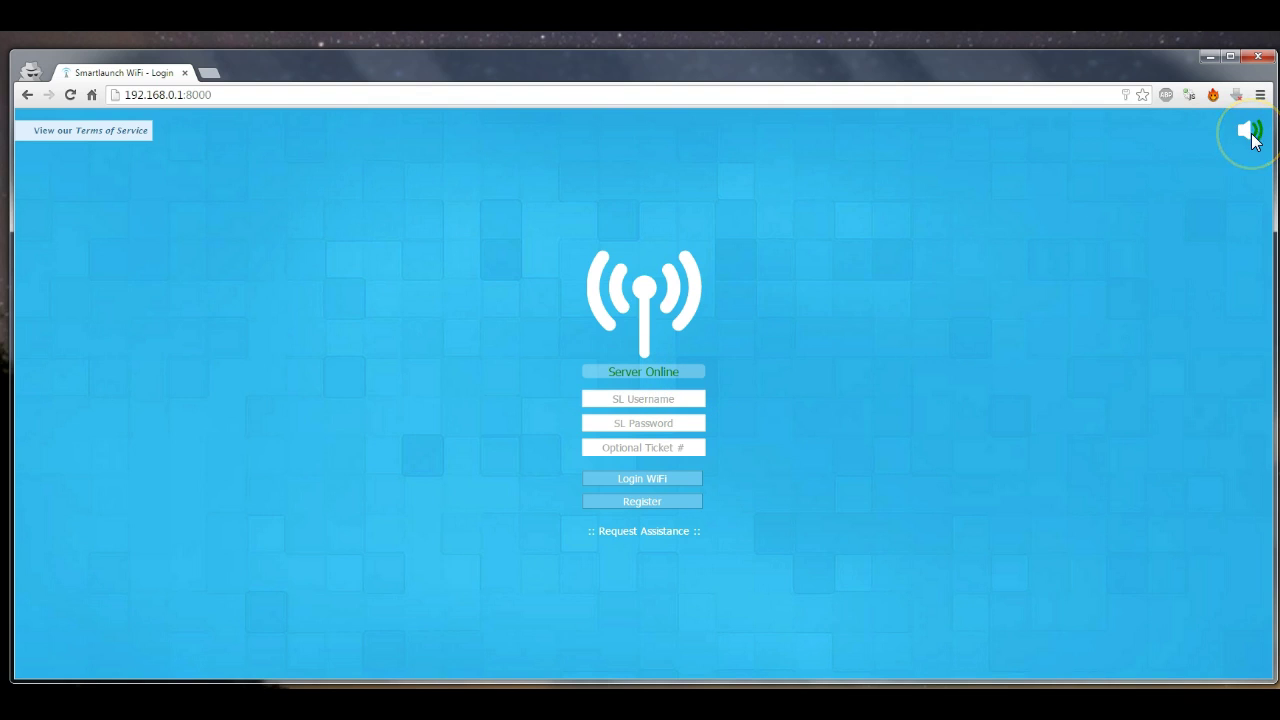
Show and hide the Terms of Service, then try Request Assistance and Register
{"action": "left_click", "coordinate": [103, 140]}
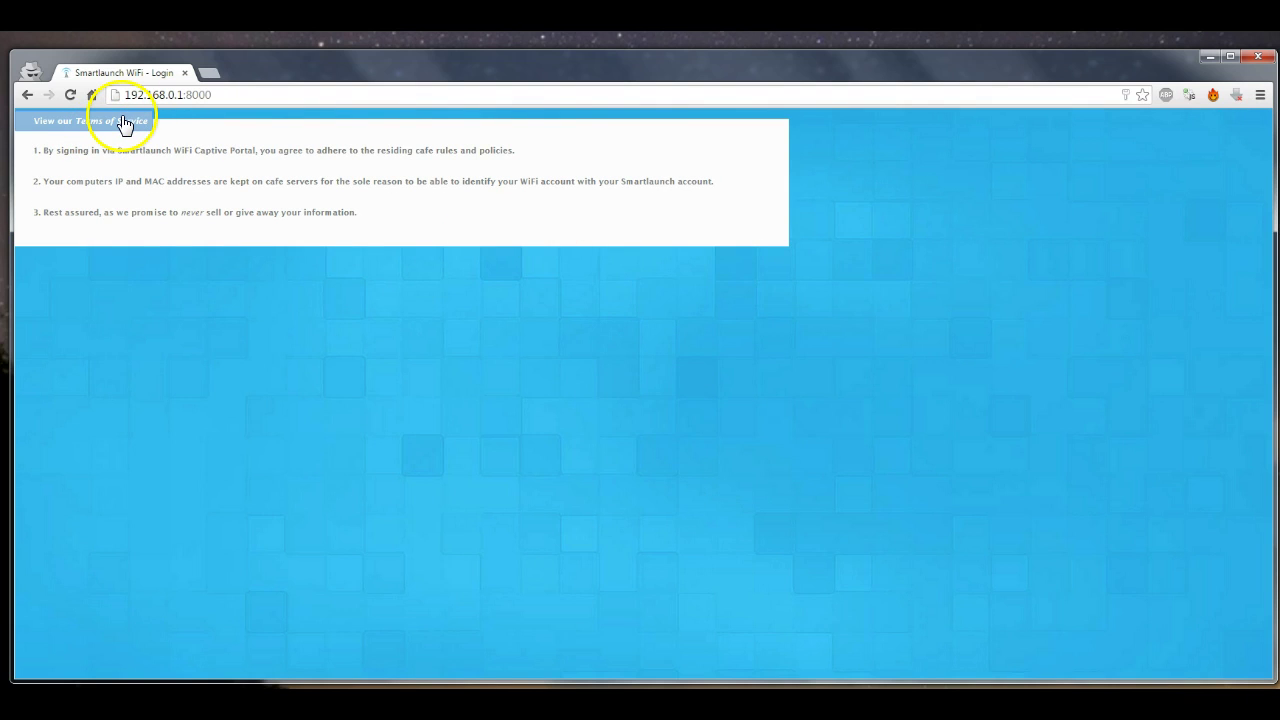
{"action": "left_click", "coordinate": [123, 121]}
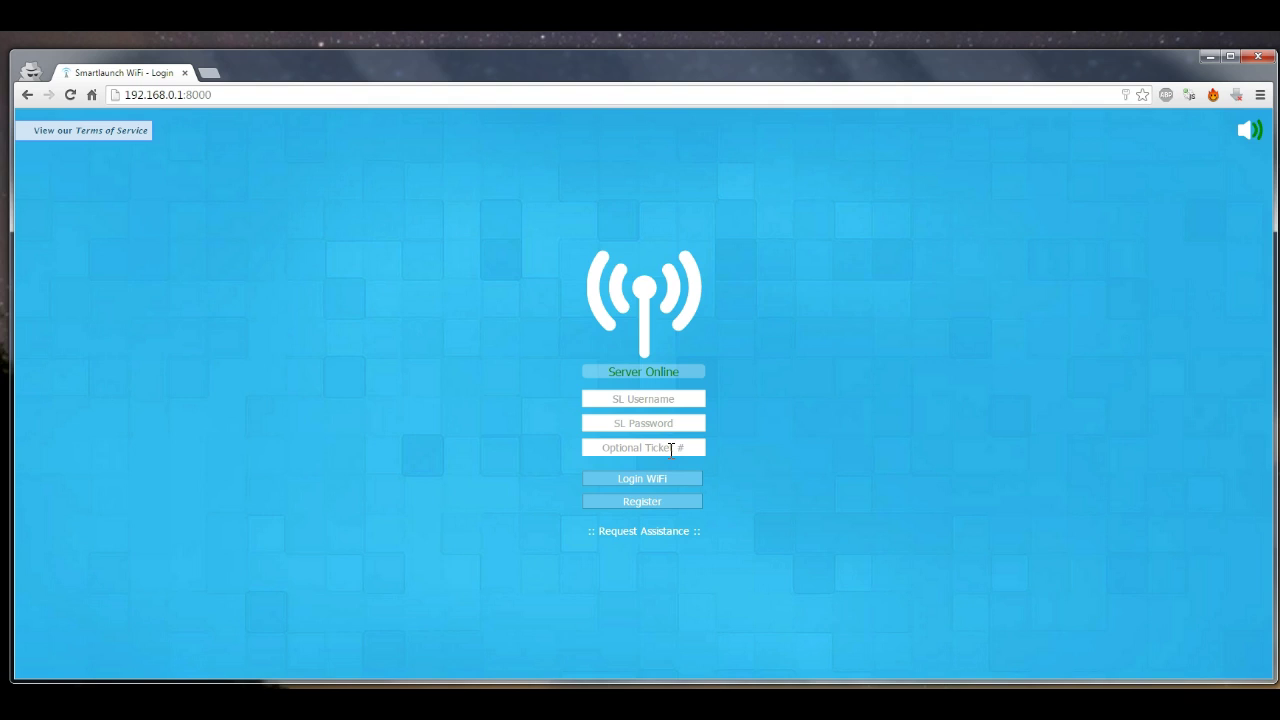
{"action": "left_click", "coordinate": [652, 533]}
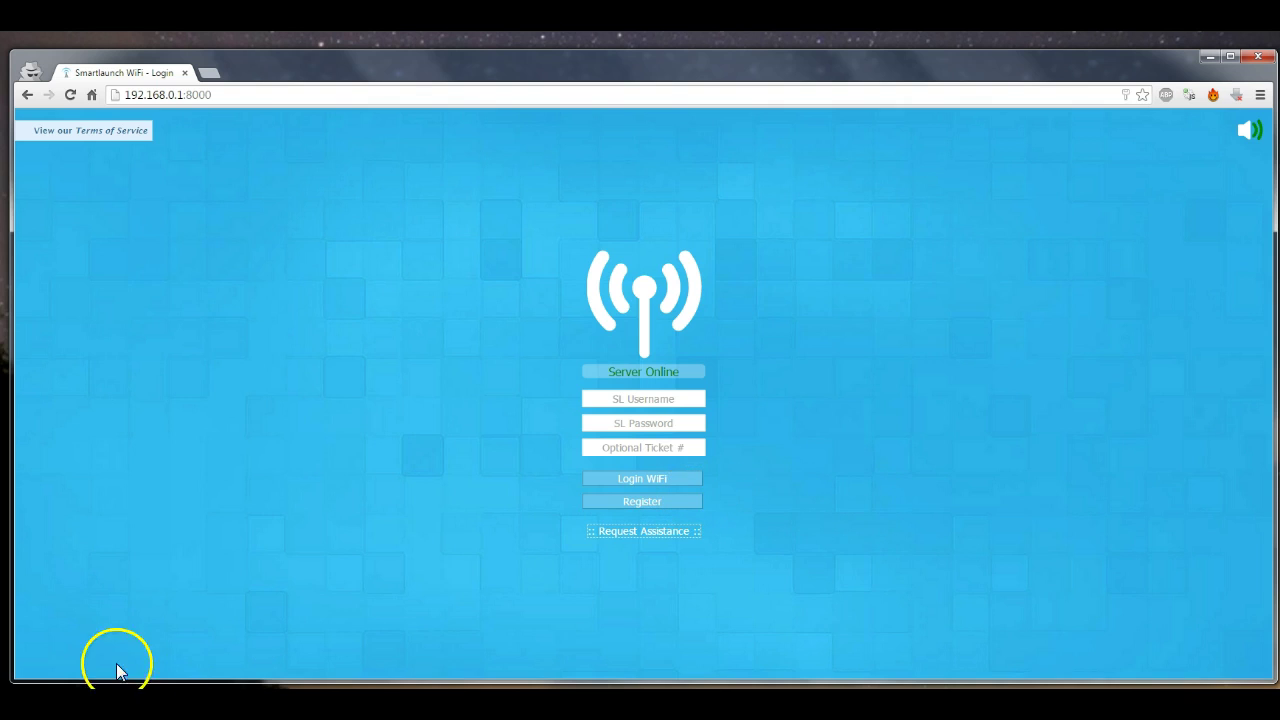
{"action": "left_click", "coordinate": [686, 509]}
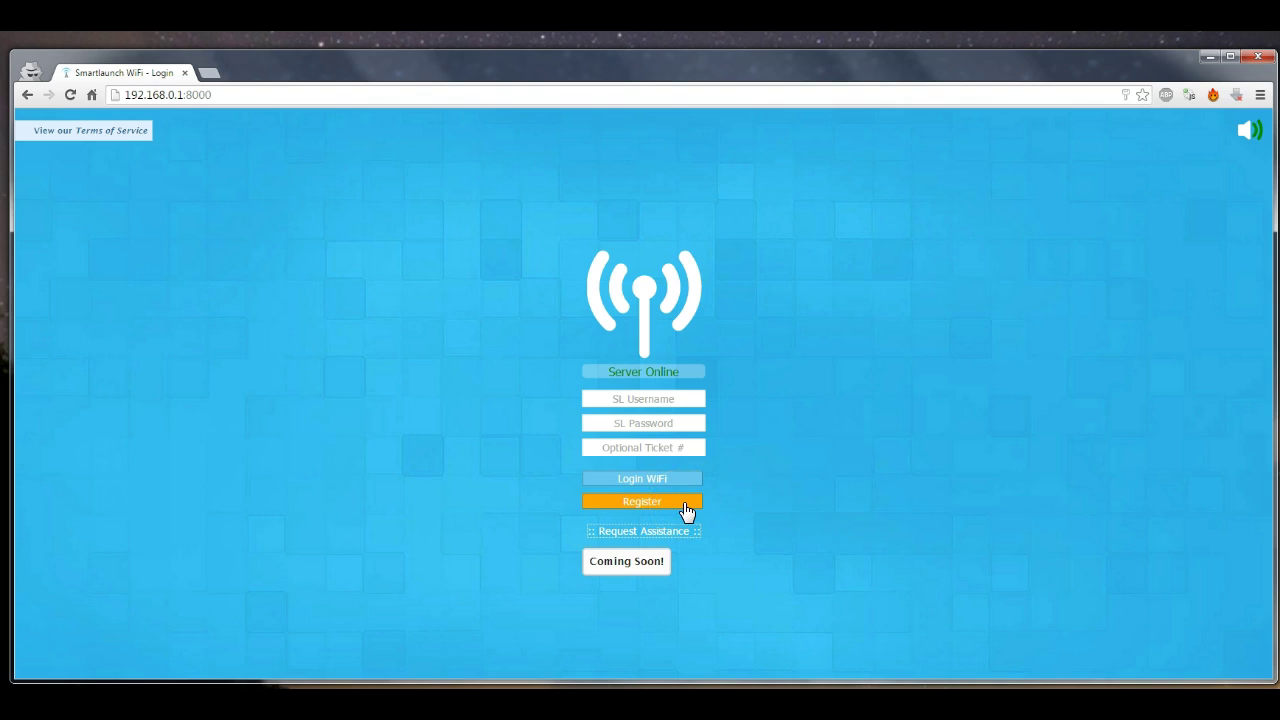
Open the registration form and enter the new account's username
{"action": "left_click", "coordinate": [683, 502]}
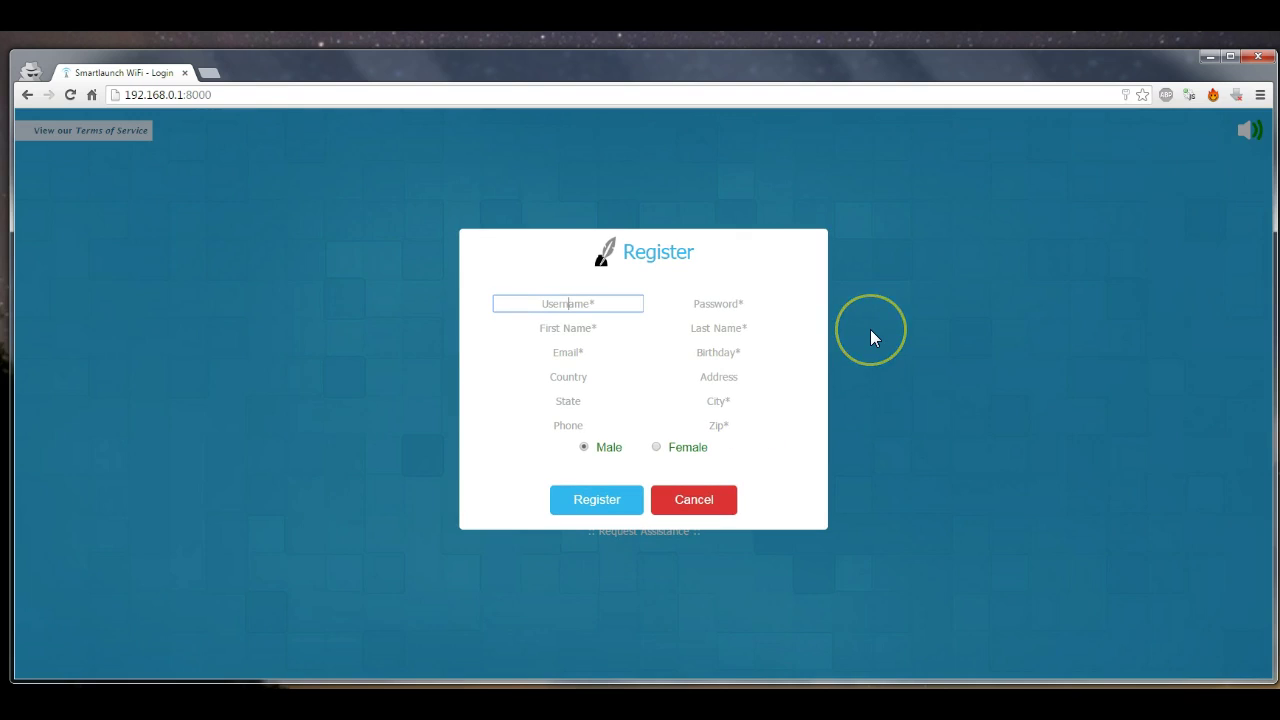
{"action": "type", "text": "dylan"}
{"action": "key", "text": "Tab"}
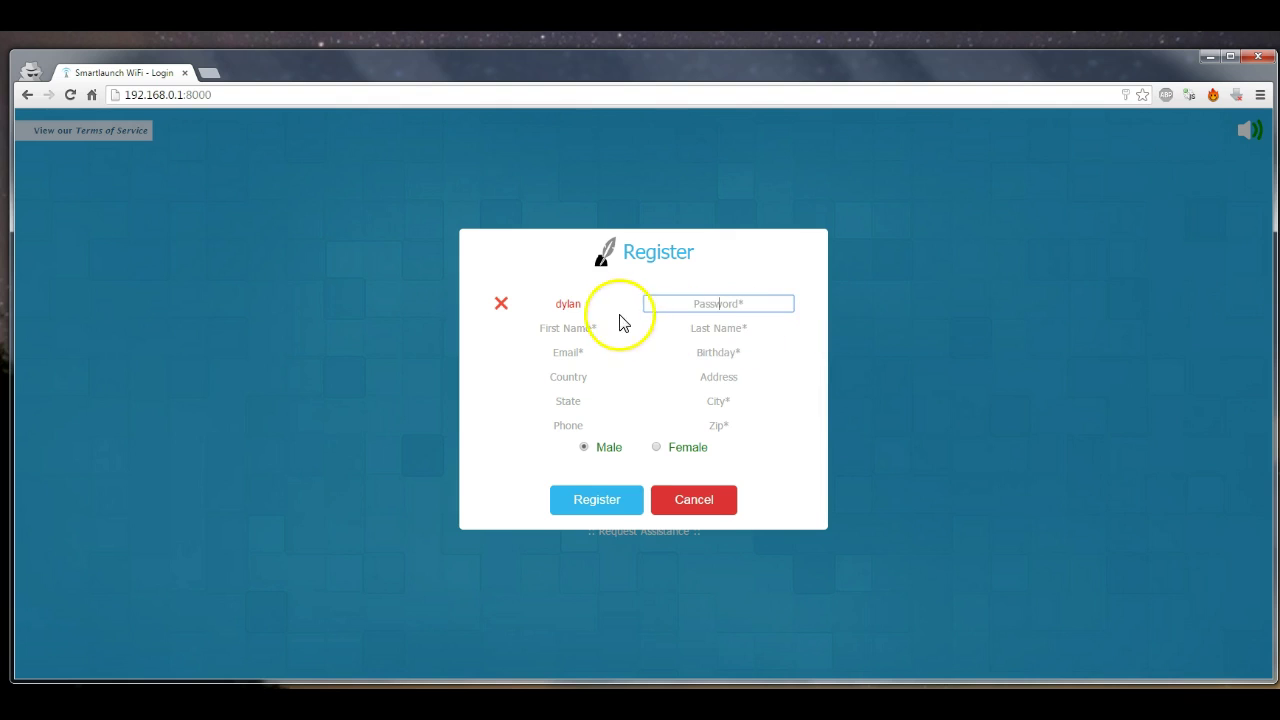
{"action": "left_click_drag", "start_coordinate": [600, 303], "coordinate": [488, 302]}
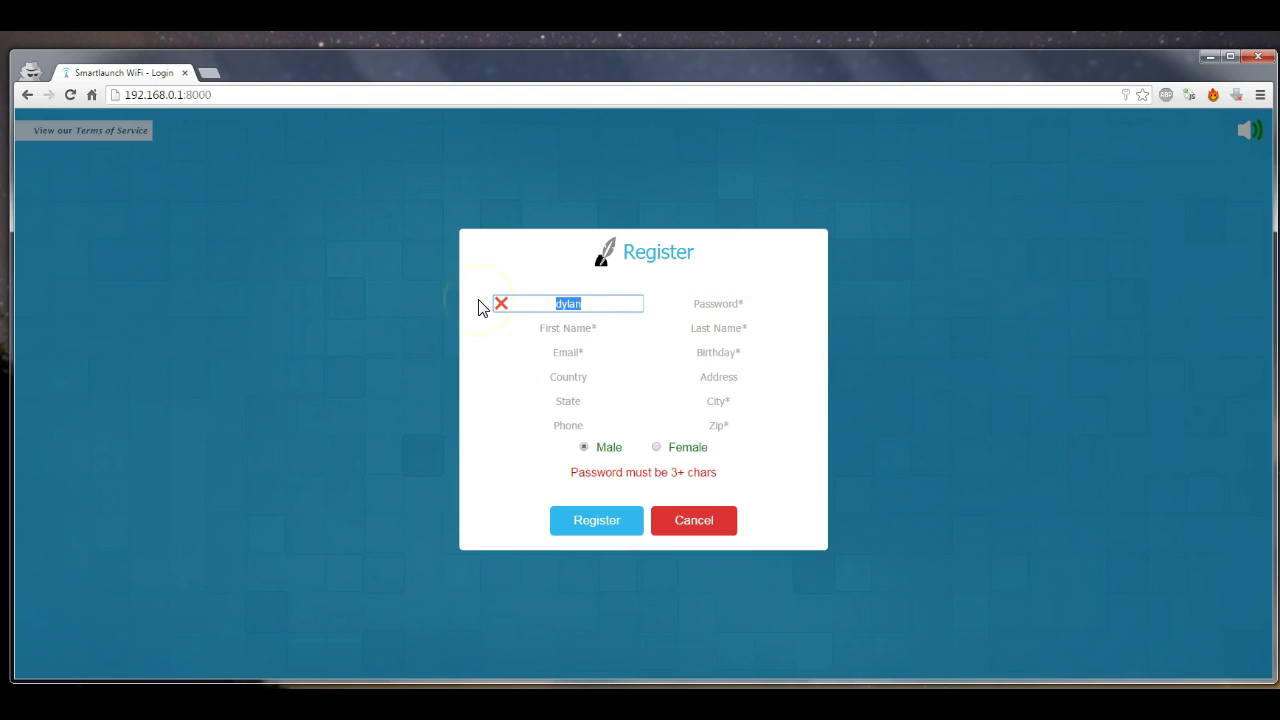
{"action": "key", "text": "Tab"}
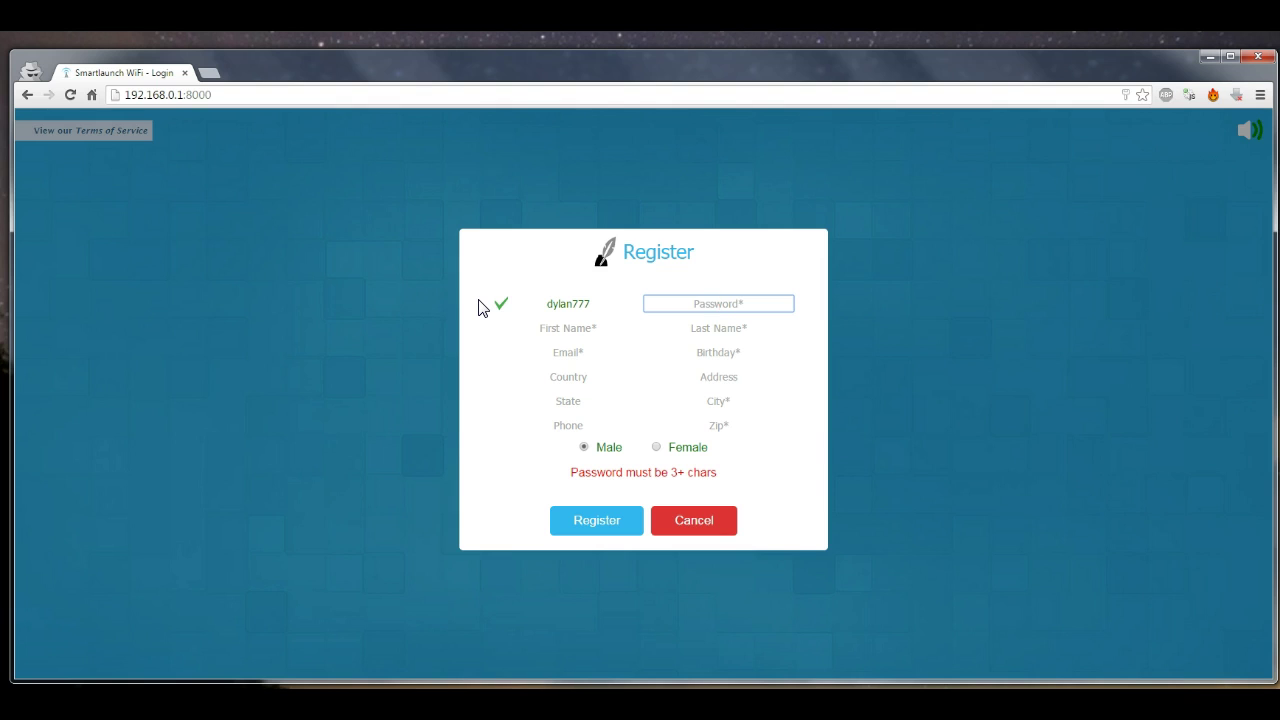
{"action": "key", "text": "Tab"}
Fill in the member's first name, last name, e-mail address and birthday
{"action": "key", "text": "Tab"}
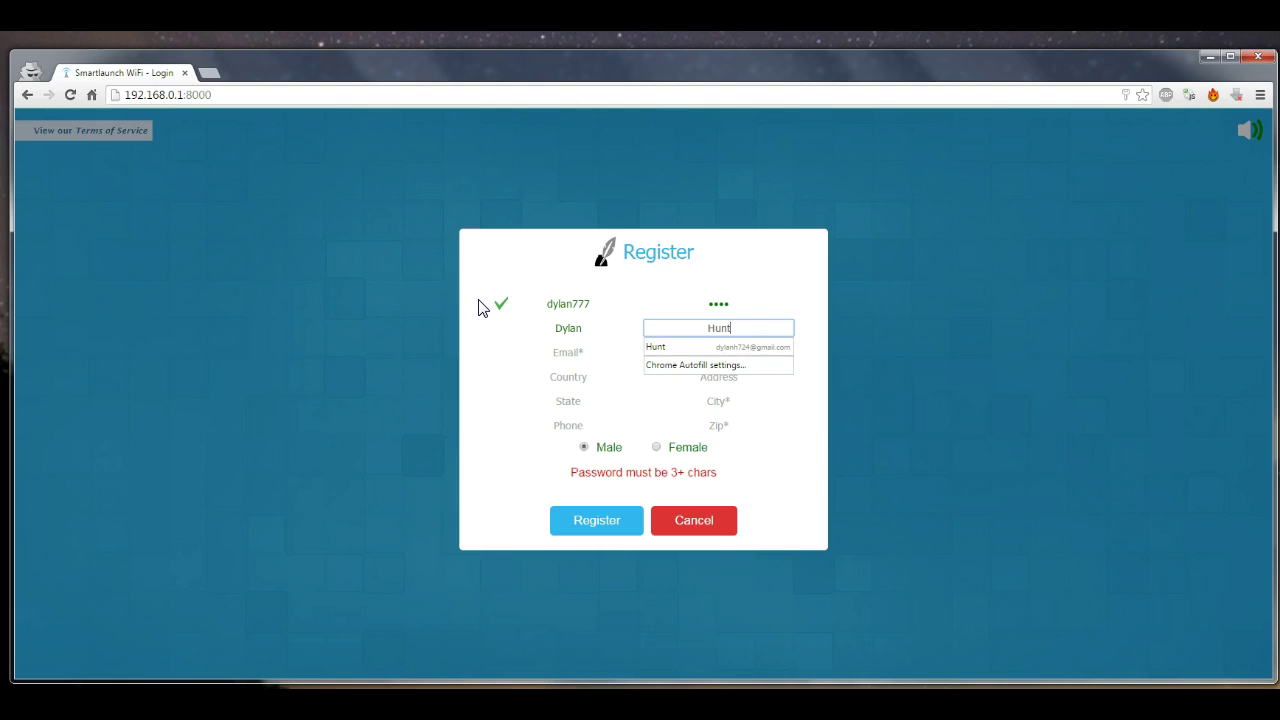
{"action": "key", "text": "Tab"}
{"action": "key", "text": "Tab"}
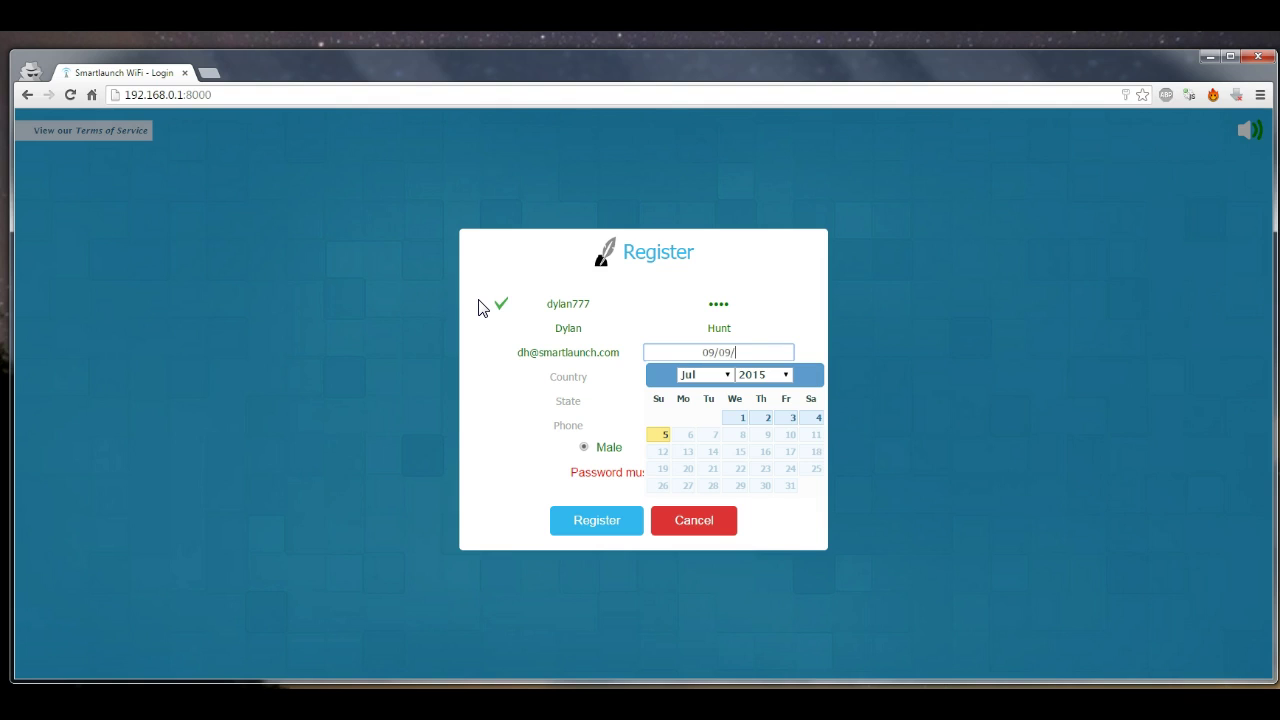
{"action": "type", "text": "09/09/1920"}
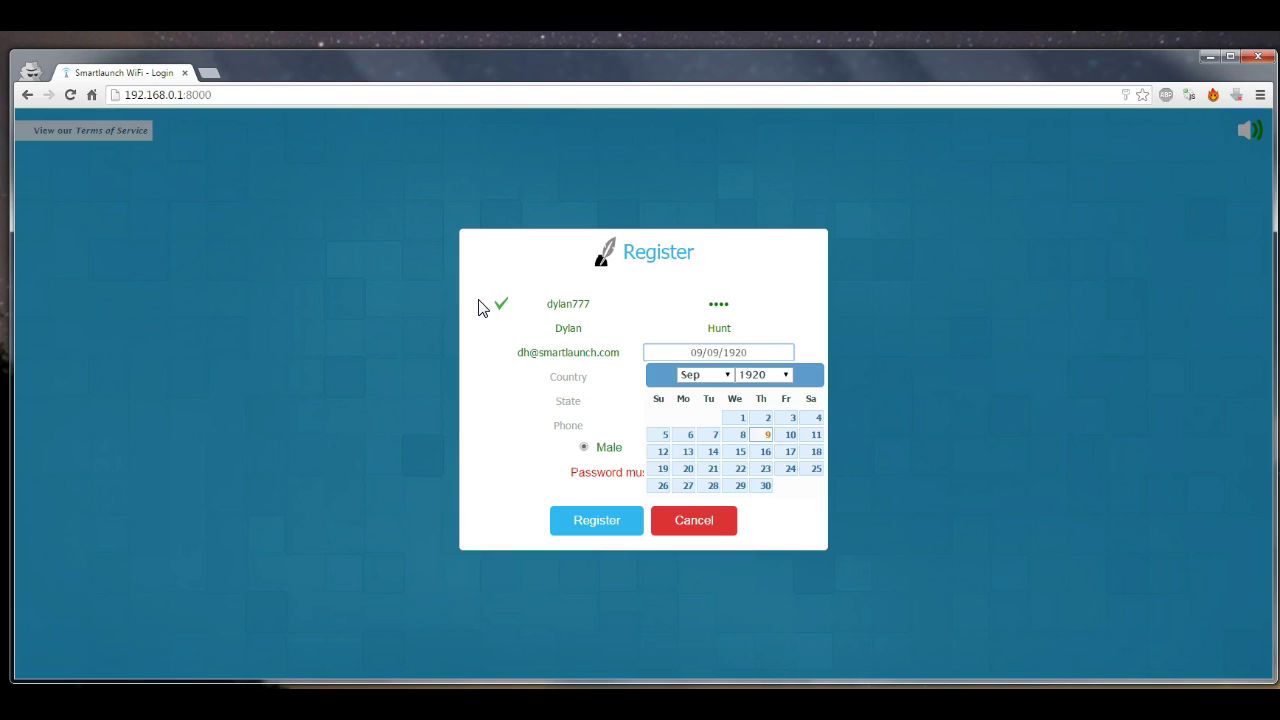
{"action": "key", "text": "Tab"}
Enter the street address, state and zip code, submit the registration and close the success message
{"action": "key", "text": "Tab"}
{"action": "type", "text": "123 Fake St"}
{"action": "key", "text": "Tab"}
{"action": "type", "text": "NC"}
{"action": "key", "text": "Tab"}
{"action": "type", "text": "2"}
{"action": "key", "text": "Tab"}
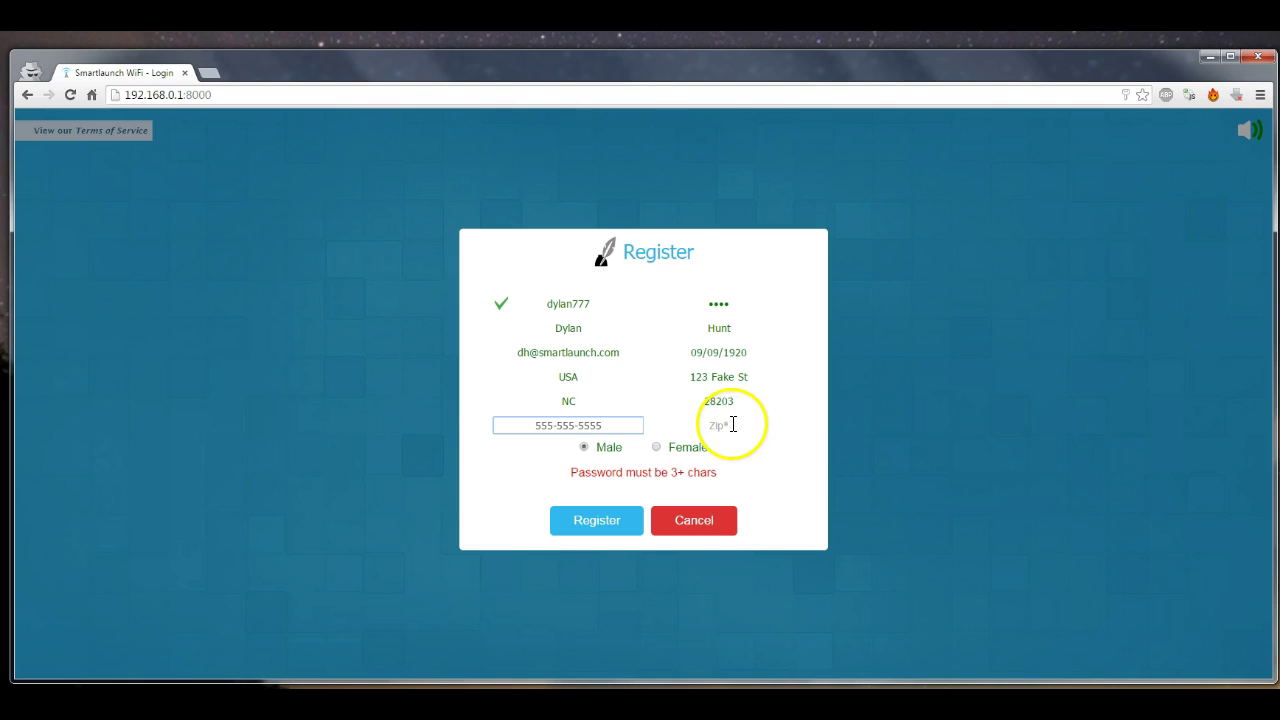
{"action": "key", "text": "ctrl+a"}
{"action": "key", "text": "BackSpace"}
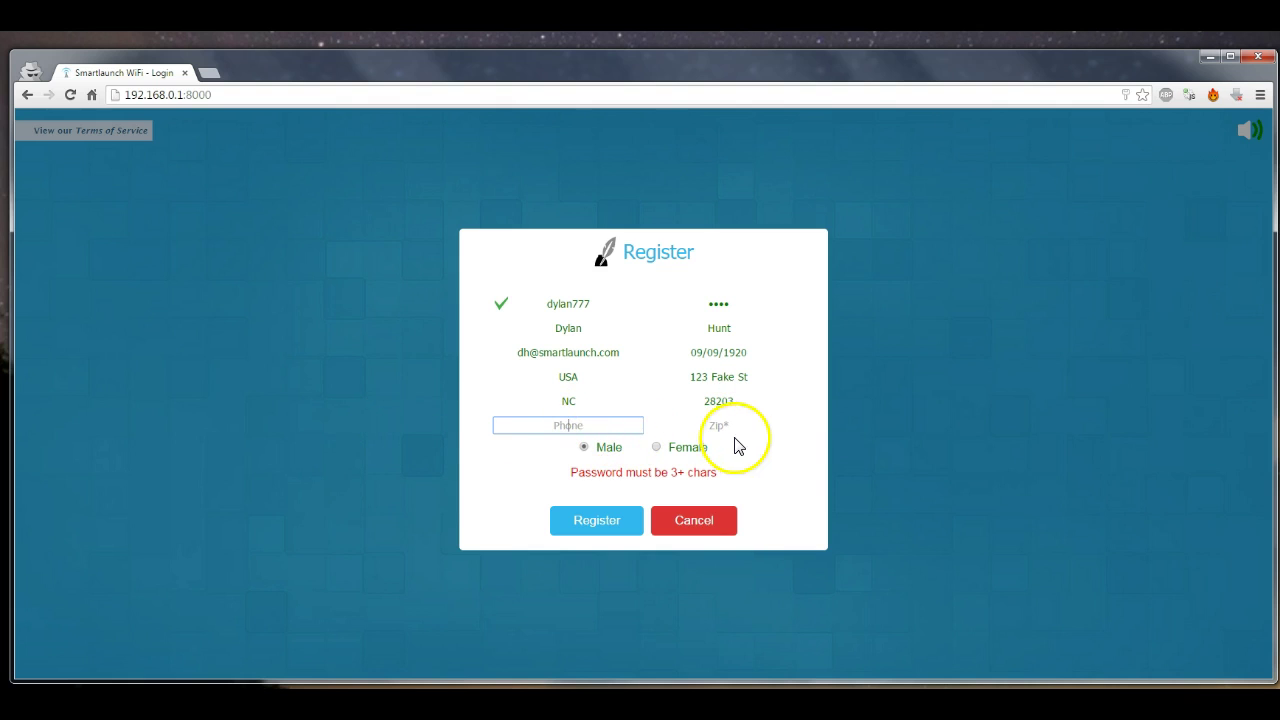
{"action": "left_click", "coordinate": [751, 426]}
{"action": "type", "text": "28200"}
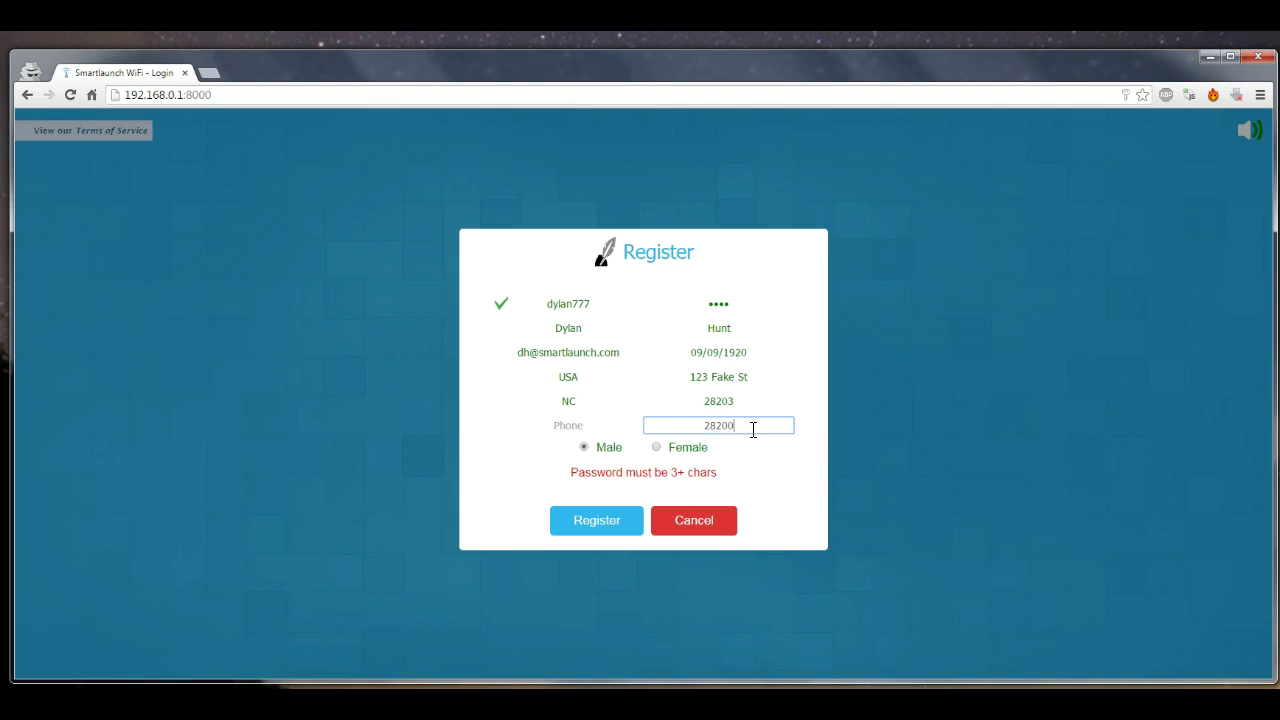
{"action": "left_click", "coordinate": [766, 427]}
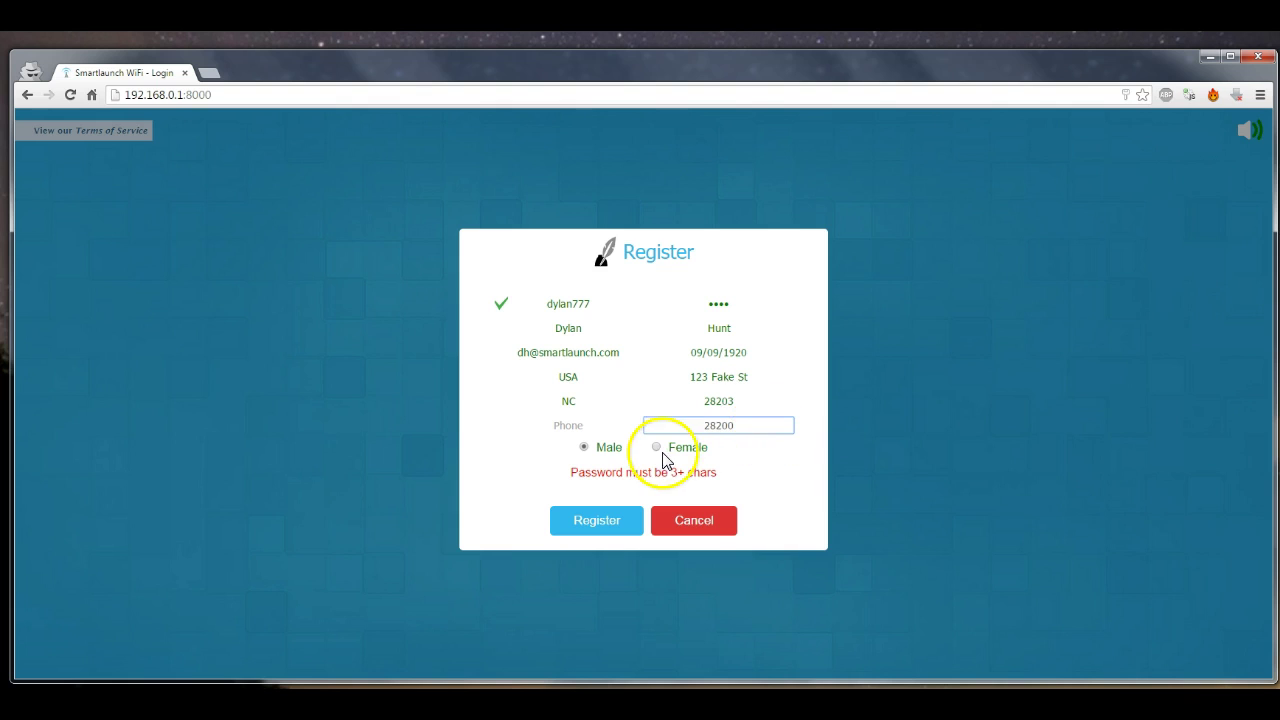
{"action": "left_click", "coordinate": [606, 522]}
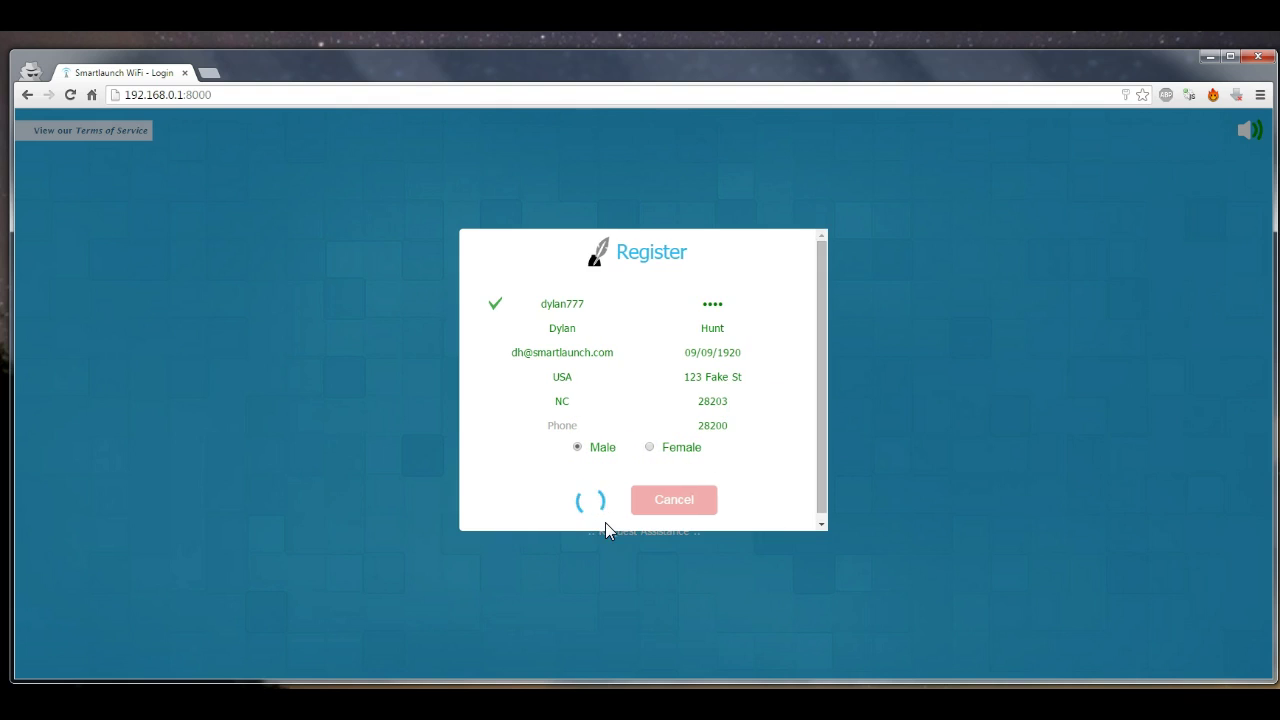
{"action": "left_click", "coordinate": [856, 523]}
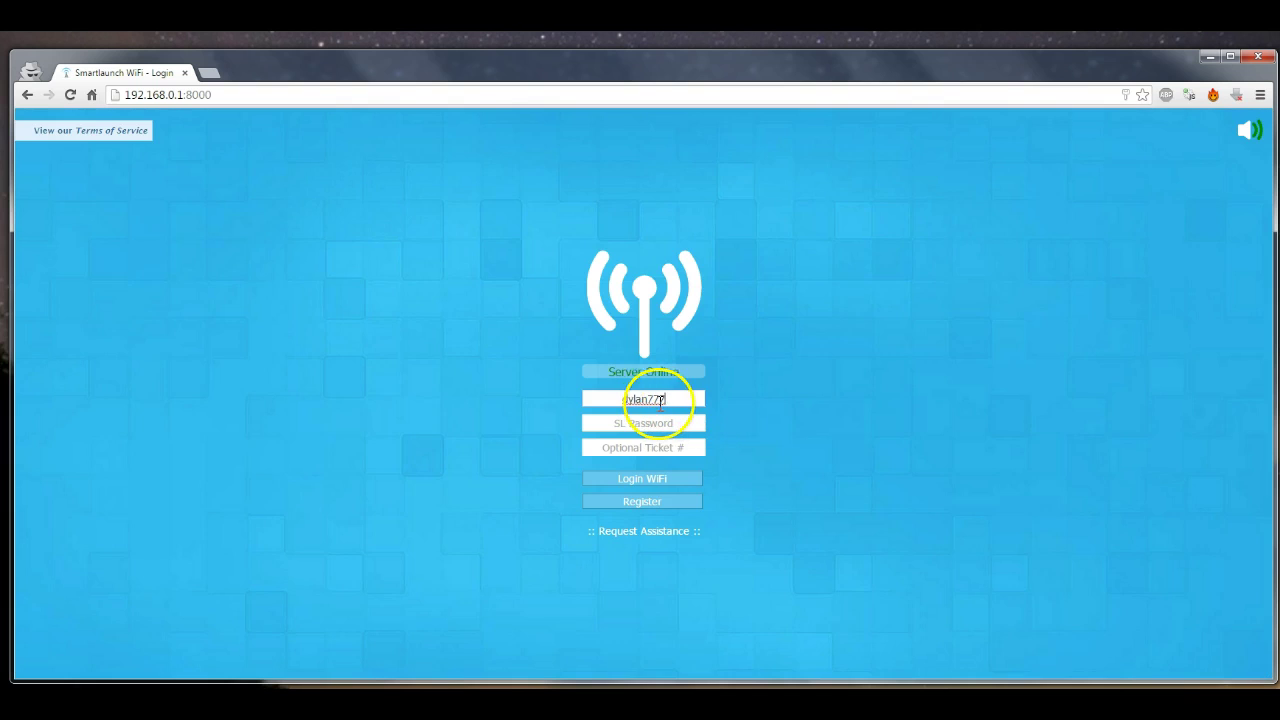
Try logging in with the new account's password, dismiss the 'No time left' notice, and return to Administrator
{"action": "left_click", "coordinate": [688, 423]}
{"action": "type", "text": "1234"}
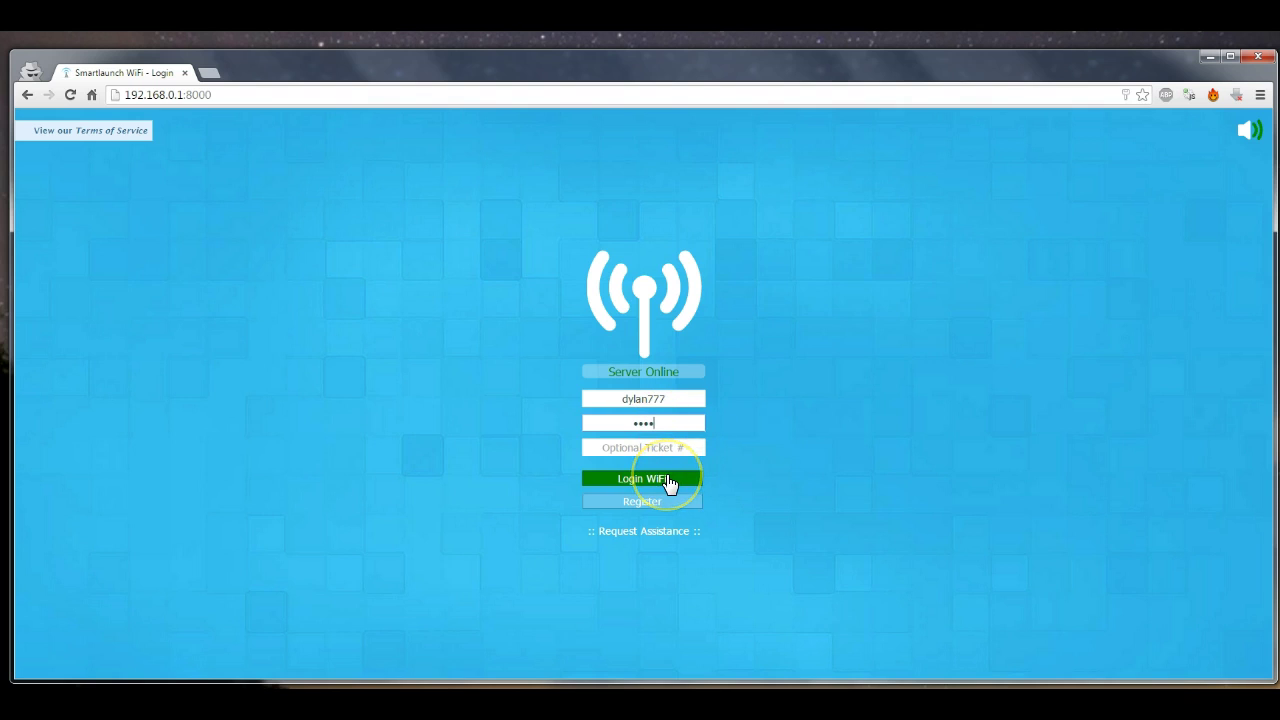
{"action": "left_click", "coordinate": [669, 480]}
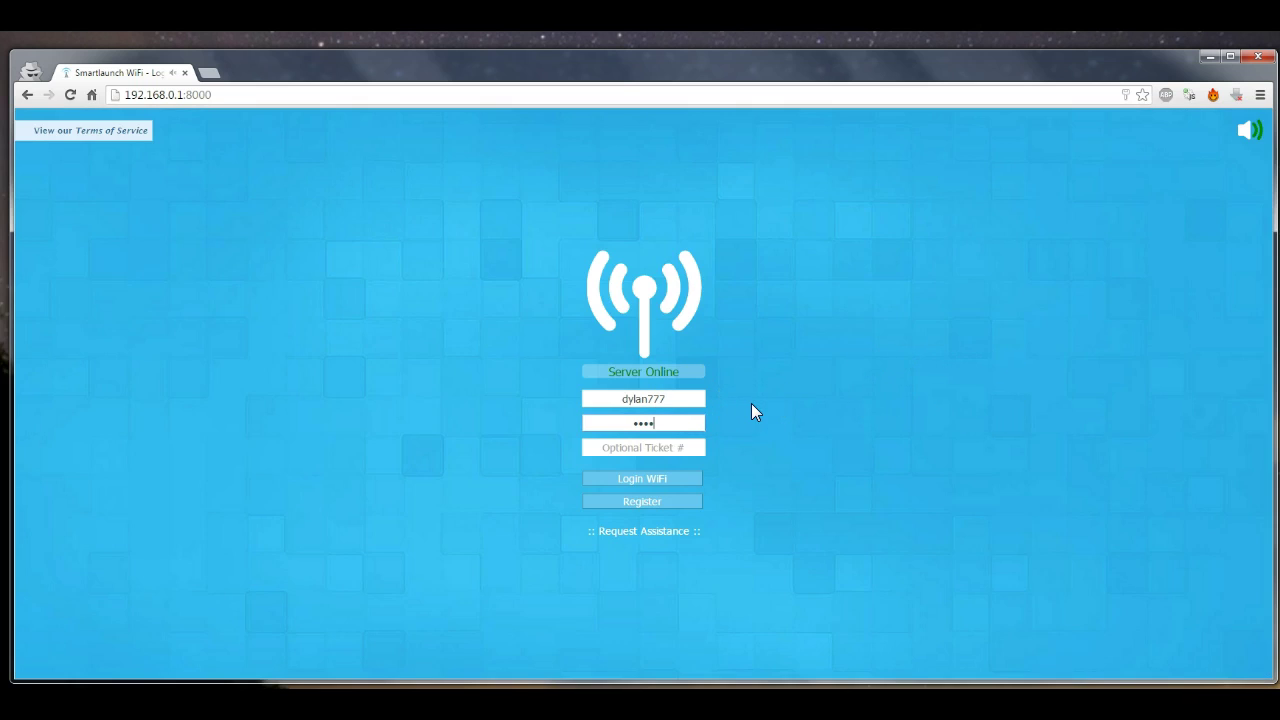
{"action": "left_click", "coordinate": [751, 651]}
{"action": "left_click", "coordinate": [100, 672]}
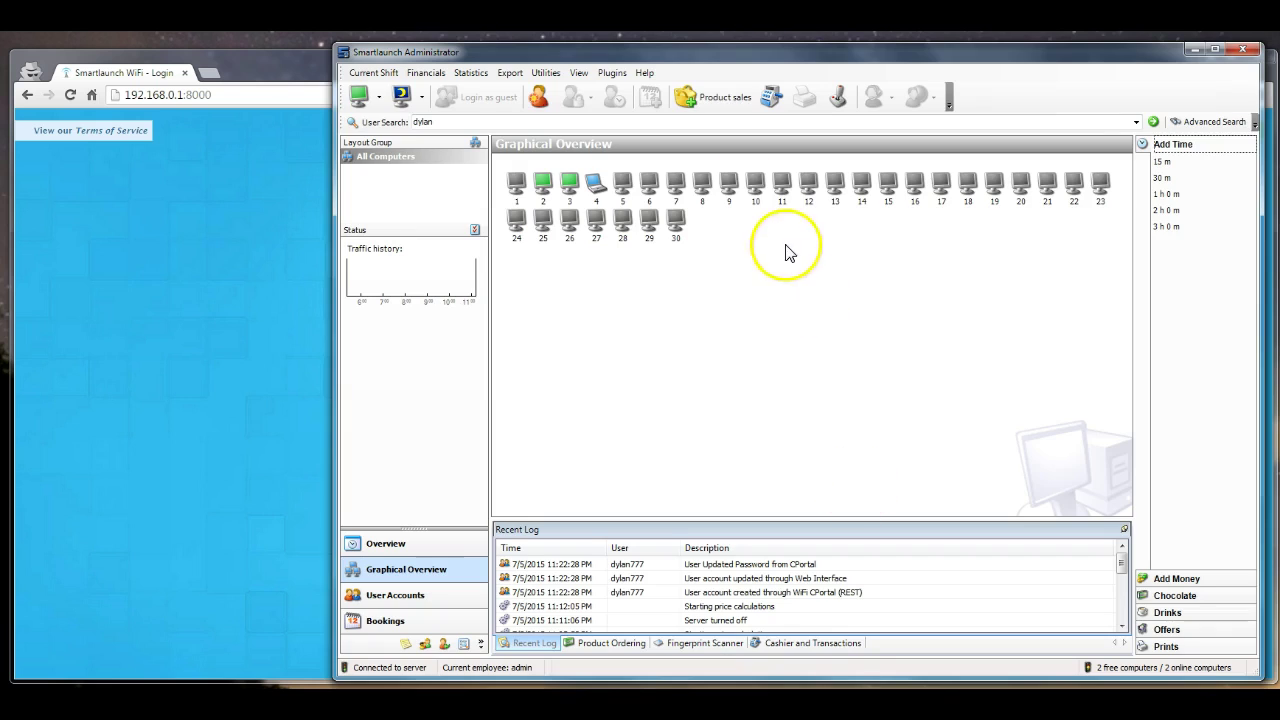
Search the user list for the newly registered account
{"action": "left_click_drag", "start_coordinate": [711, 57], "coordinate": [703, 51]}
{"action": "left_click", "coordinate": [532, 178]}
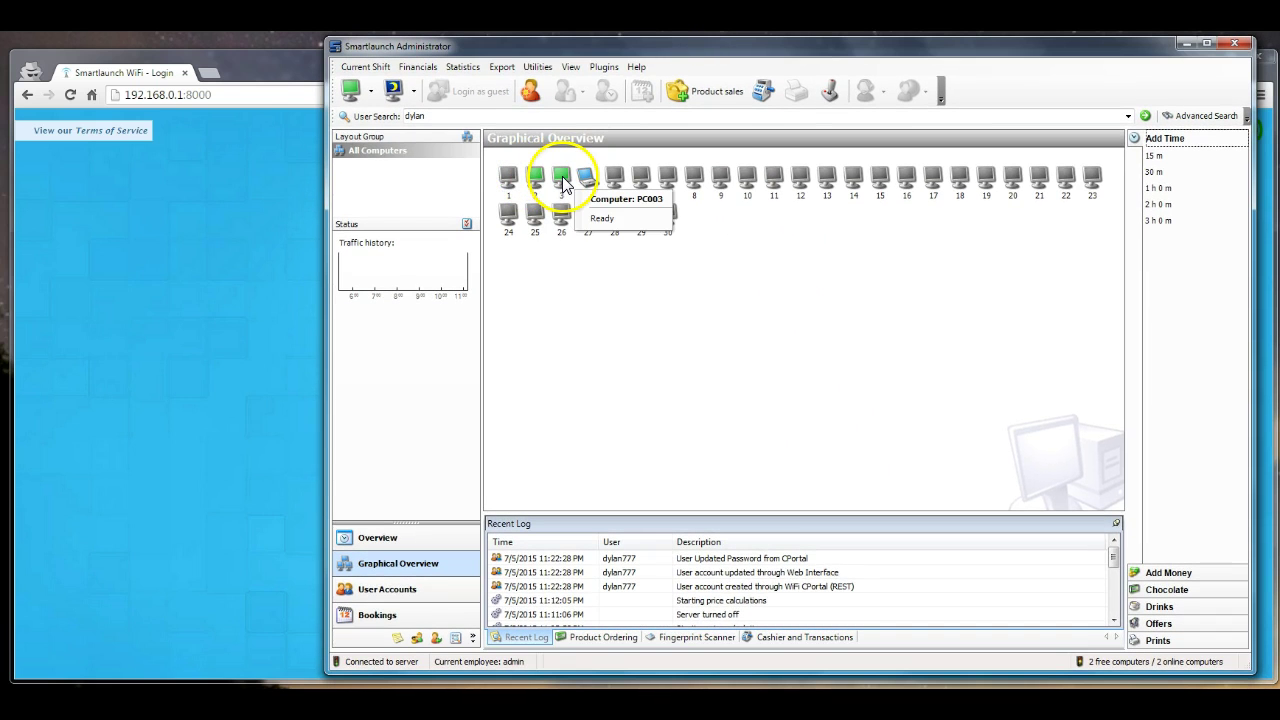
{"action": "left_click", "coordinate": [538, 182]}
{"action": "left_click", "coordinate": [541, 115]}
{"action": "left_click", "coordinate": [540, 181]}
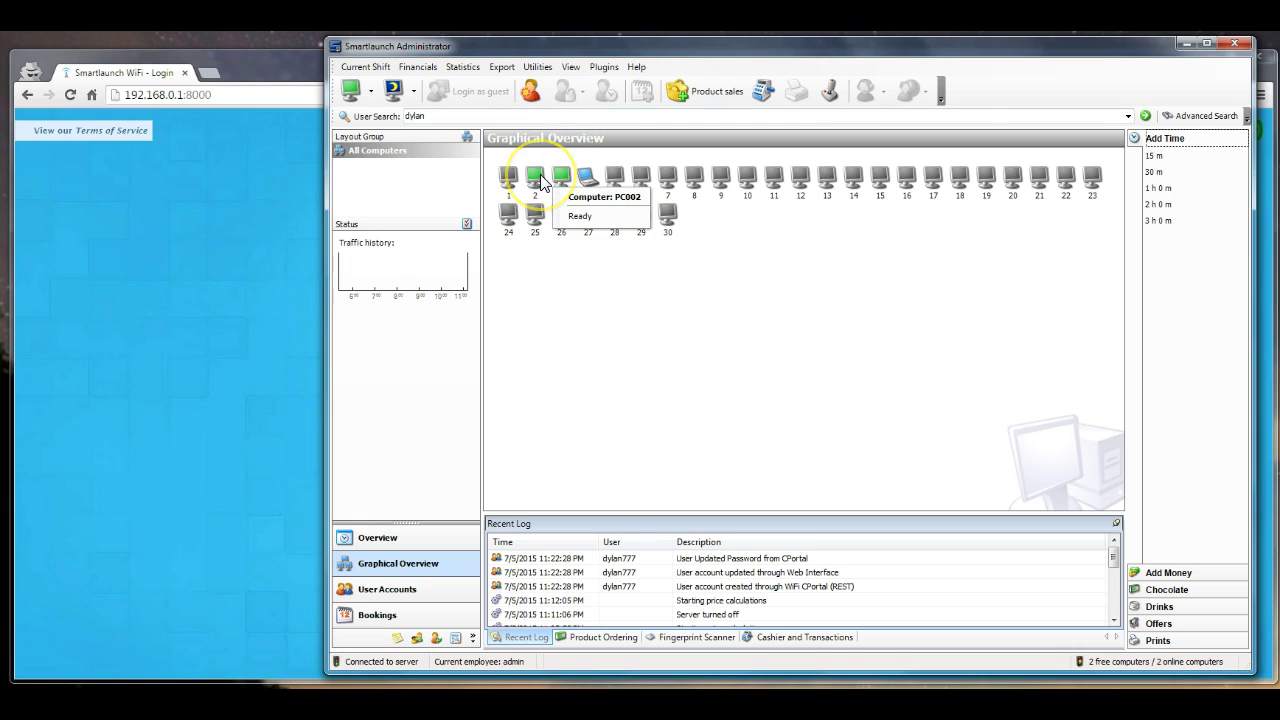
{"action": "left_click", "coordinate": [515, 112]}
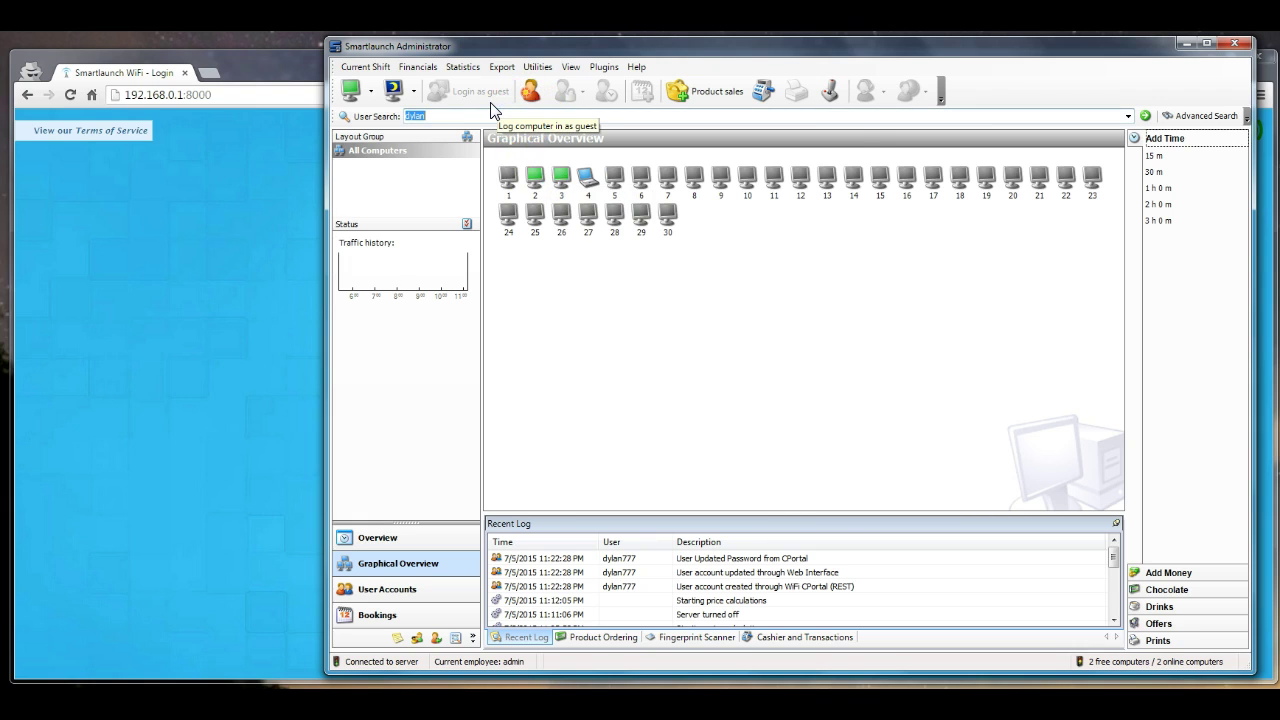
{"action": "key", "text": "Return"}
{"action": "left_click", "coordinate": [491, 112]}
{"action": "type", "text": "dy"}
{"action": "key", "text": "BackSpace"}
{"action": "type", "text": "lan777"}
{"action": "key", "text": "Return"}
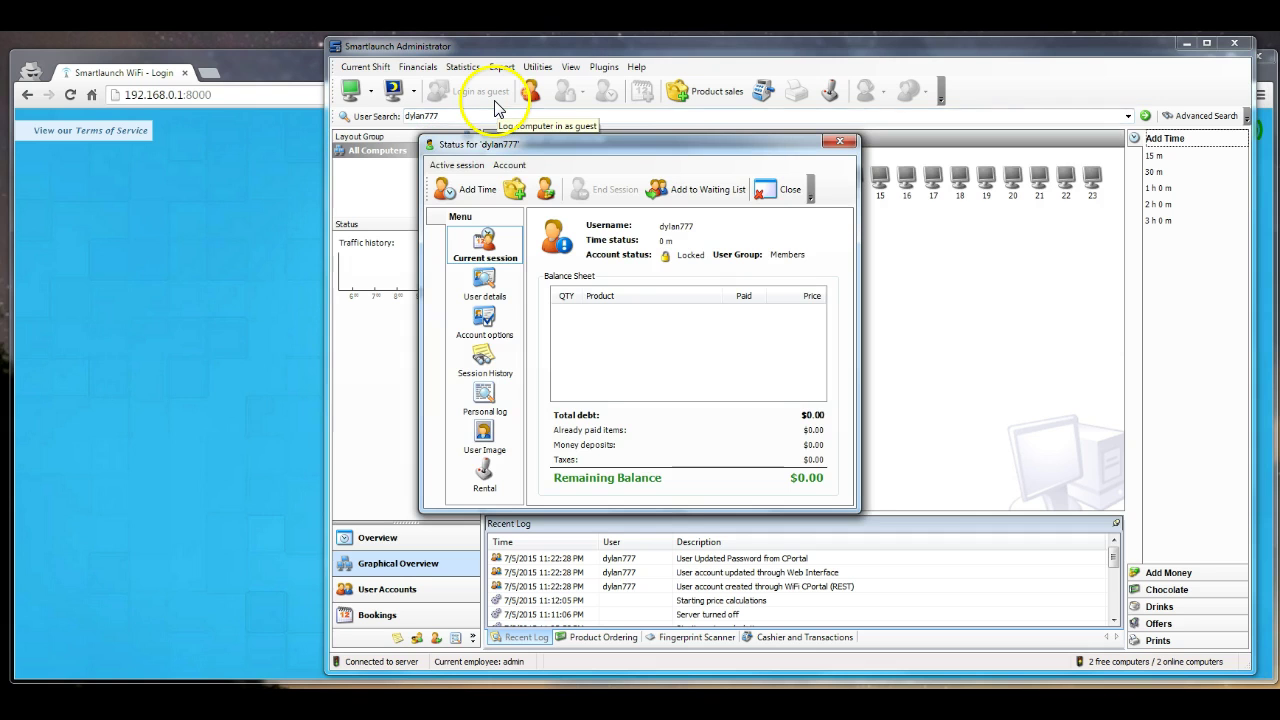
Add 1 hour of time to the account, pay for it, and close its status window
{"action": "left_click", "coordinate": [460, 192]}
{"action": "left_click", "coordinate": [450, 280]}
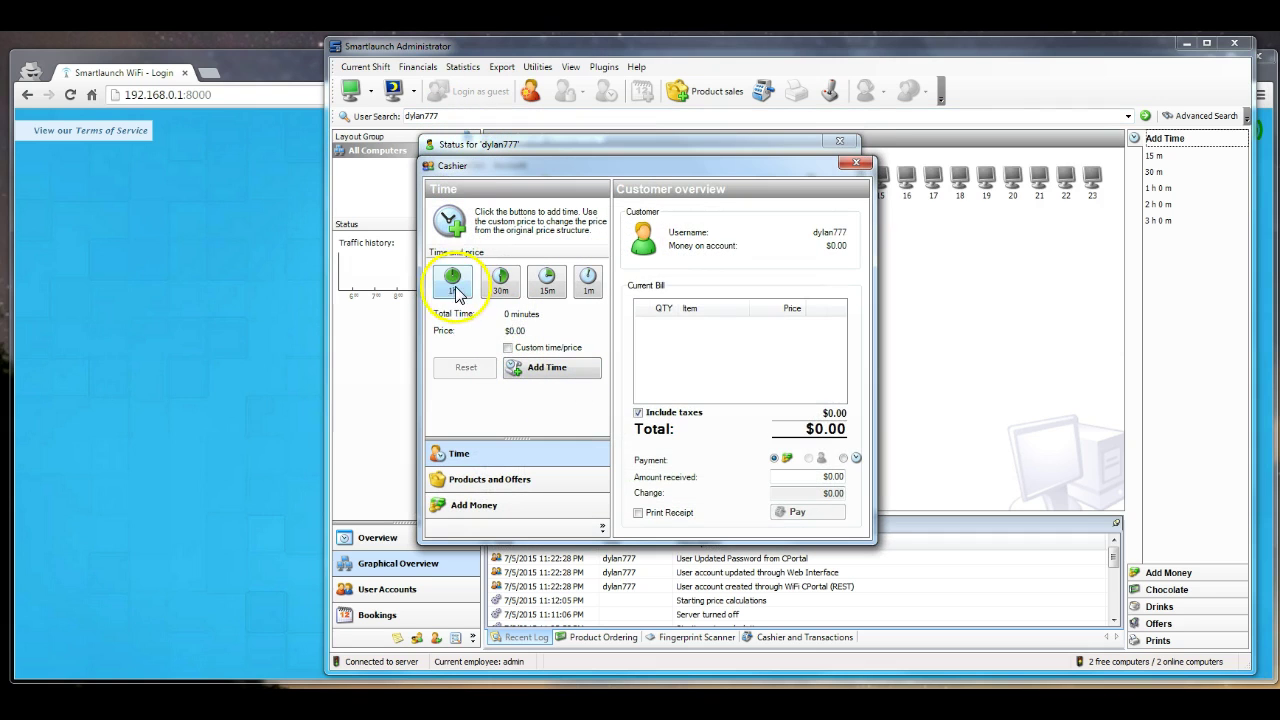
{"action": "left_click", "coordinate": [563, 372]}
{"action": "left_click", "coordinate": [822, 510]}
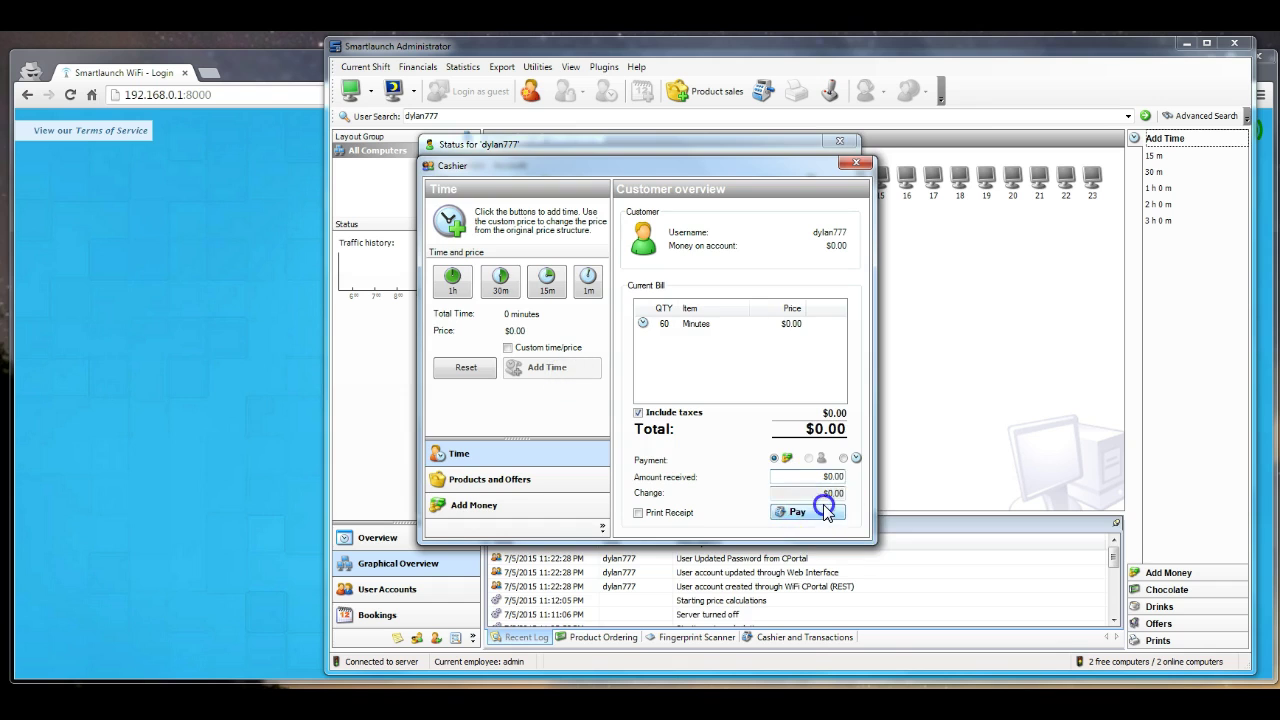
{"action": "left_click", "coordinate": [806, 184]}
Retry the portal login, dismiss the failure message, and bring Smartlaunch Settings to the front
{"action": "left_click", "coordinate": [1186, 44]}
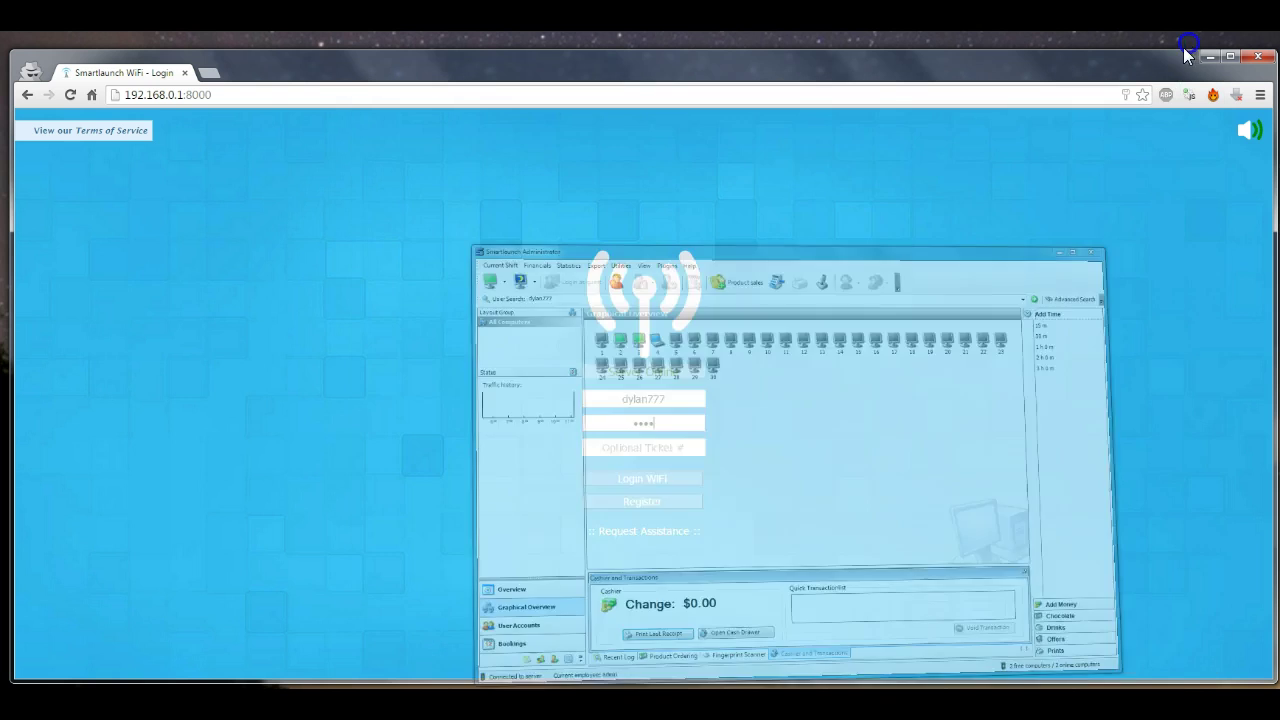
{"action": "left_click", "coordinate": [682, 480]}
{"action": "left_click", "coordinate": [657, 446]}
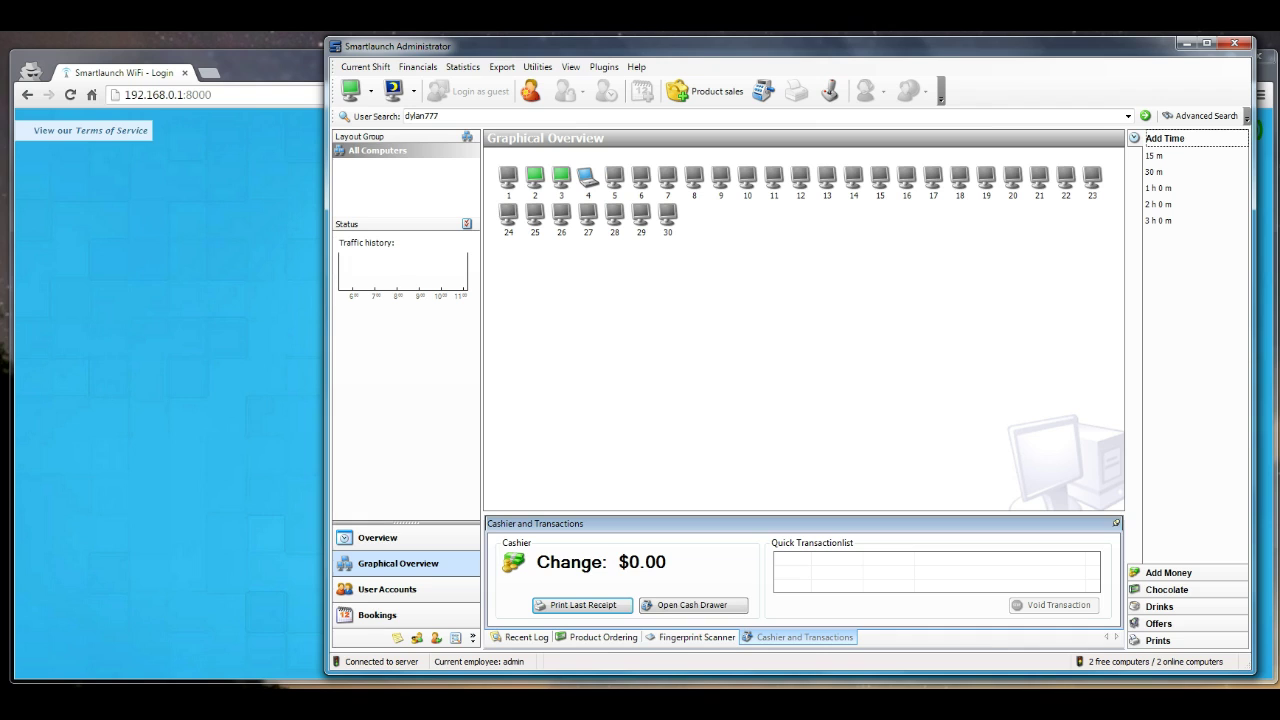
{"action": "mouse_move", "coordinate": [918, 708]}
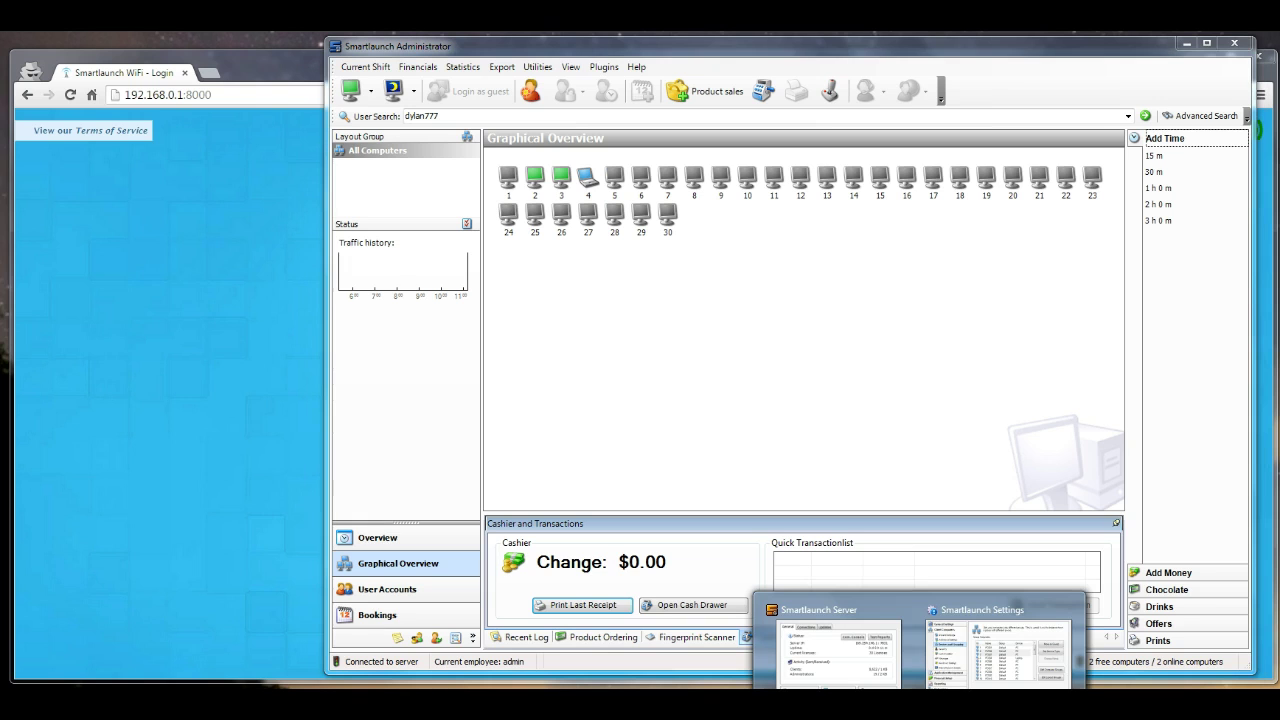
{"action": "left_click", "coordinate": [997, 650]}
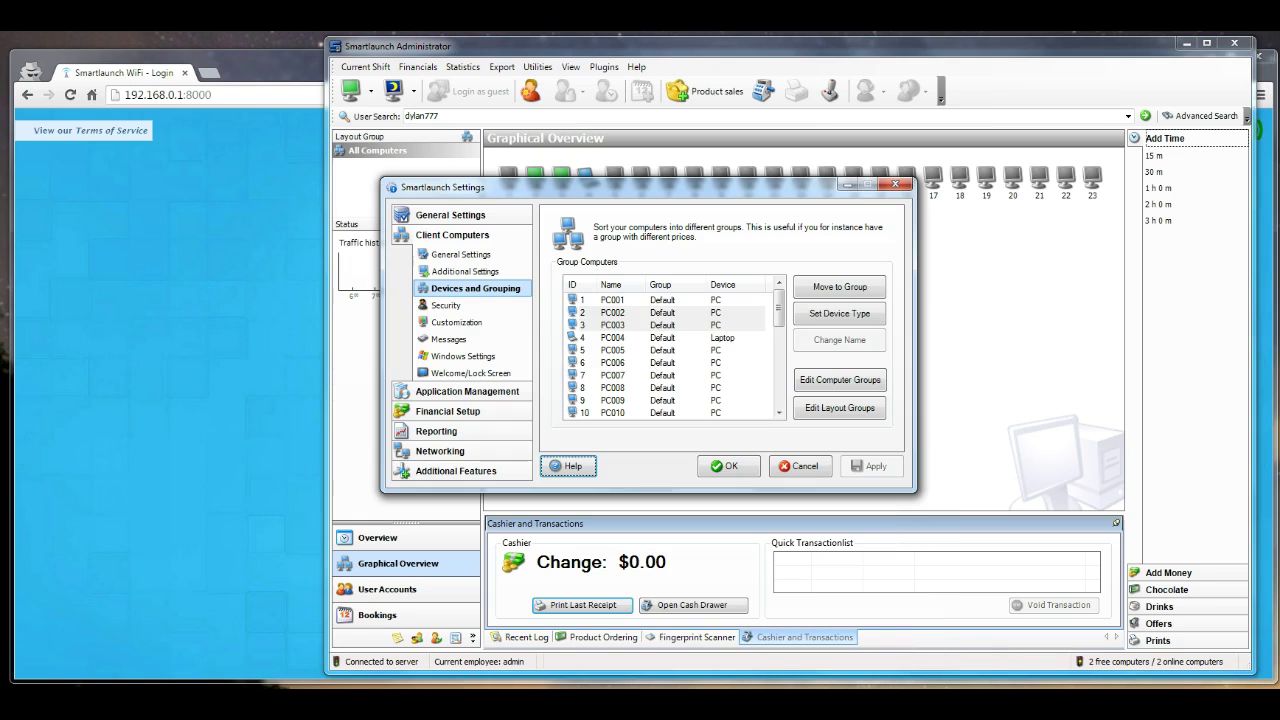
Set PC002 and PC003 to device type WiFi Device and apply the change
{"action": "left_click", "coordinate": [734, 312]}
{"action": "left_click", "coordinate": [736, 326], "text": "shift"}
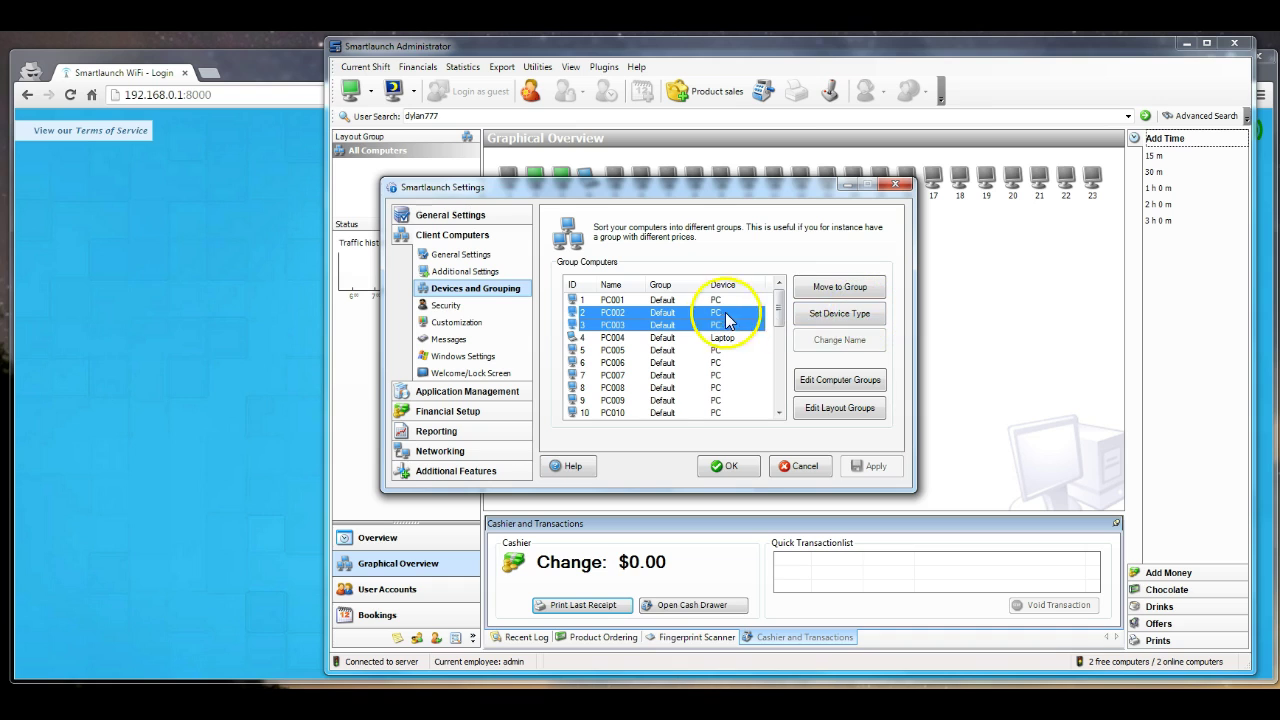
{"action": "left_click", "coordinate": [838, 313]}
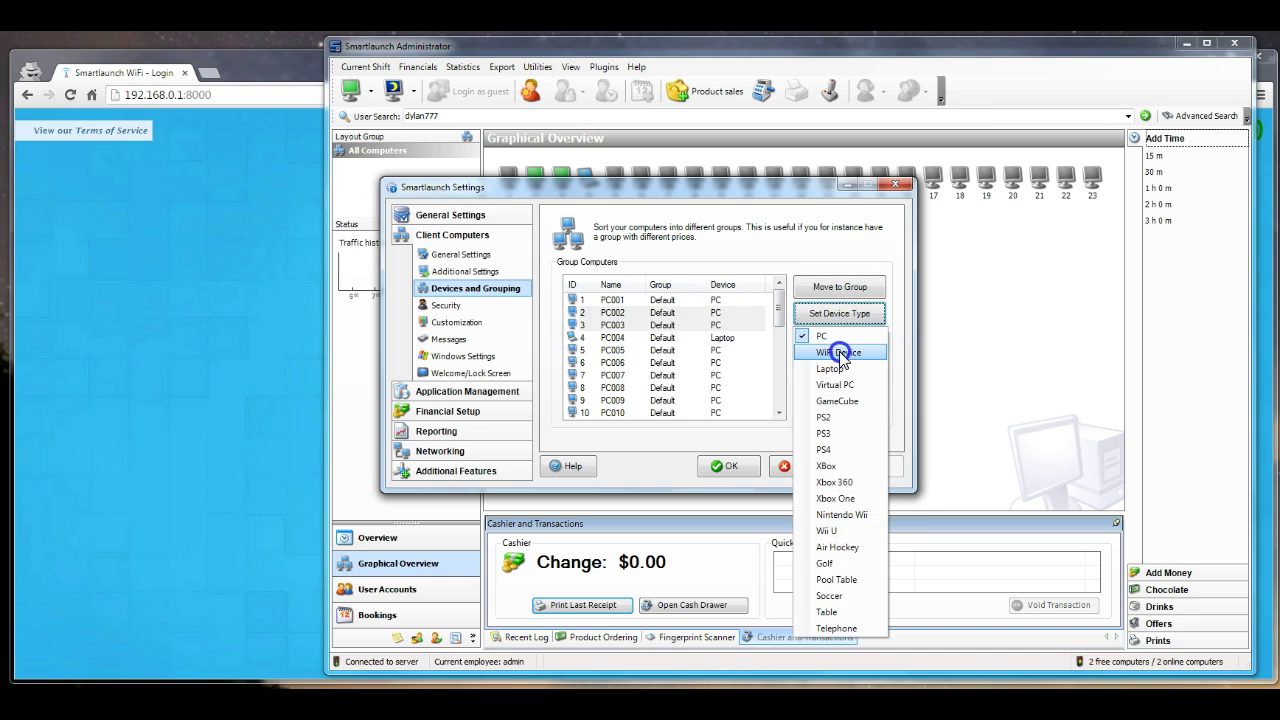
{"action": "left_click", "coordinate": [840, 355]}
{"action": "left_click", "coordinate": [874, 467]}
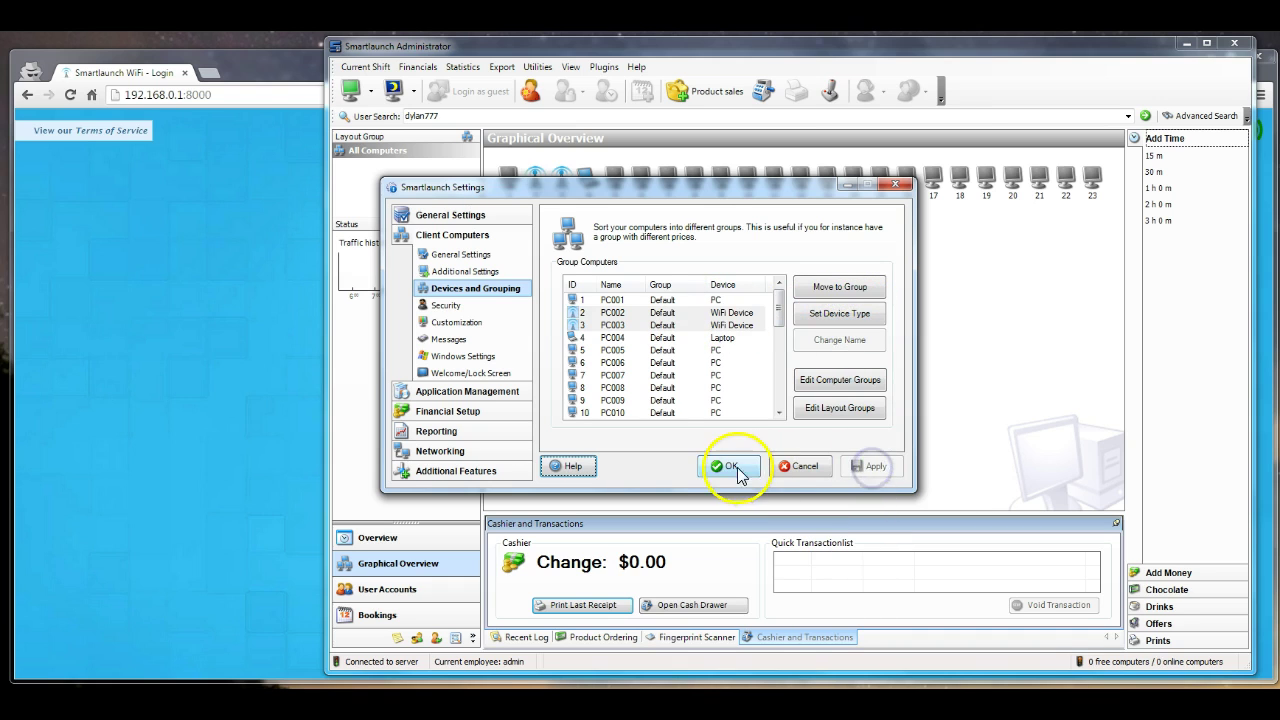
Close the settings with OK, check PC002's console status, and minimize the Administrator
{"action": "left_click_drag", "start_coordinate": [688, 187], "coordinate": [729, 243]}
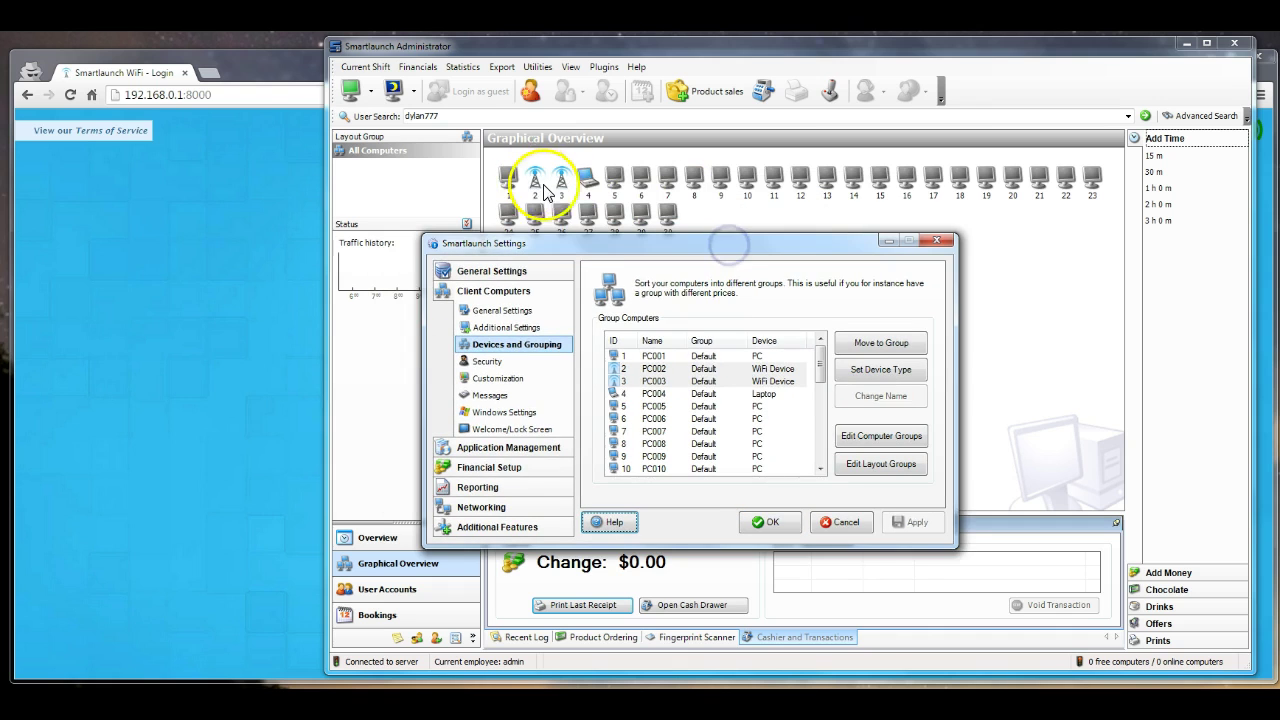
{"action": "left_click", "coordinate": [768, 522]}
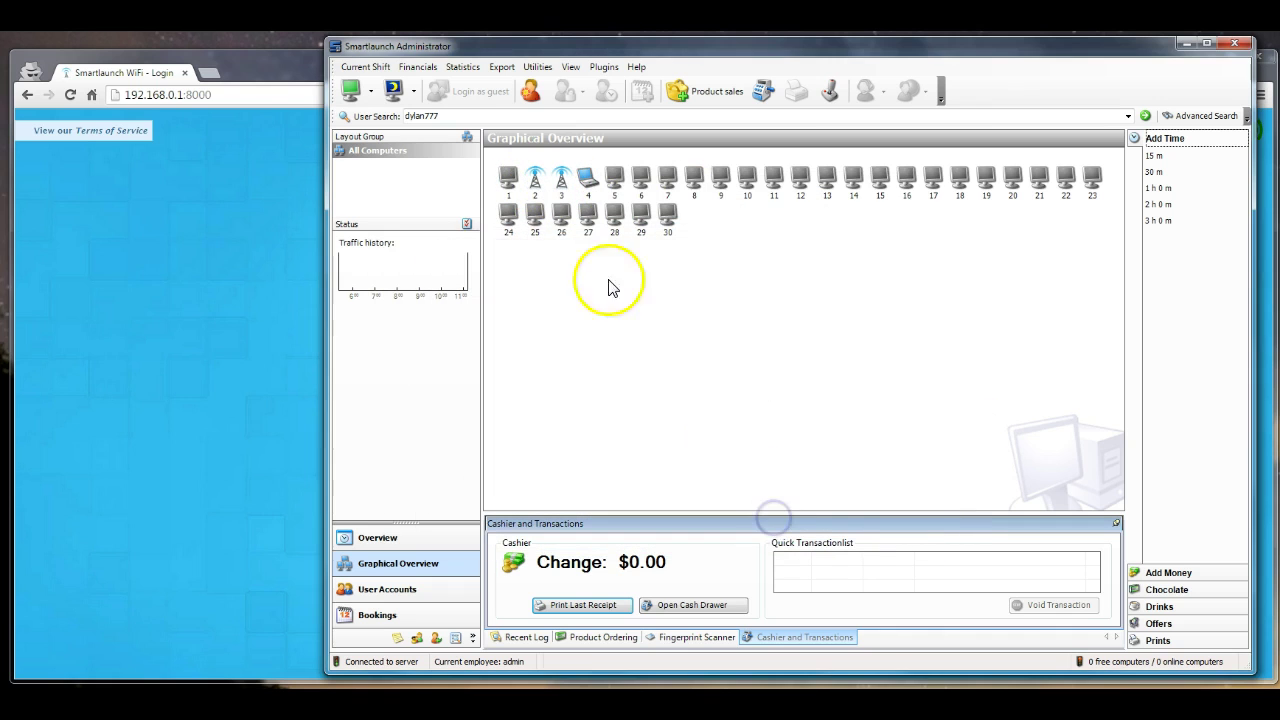
{"action": "double_click", "coordinate": [534, 182]}
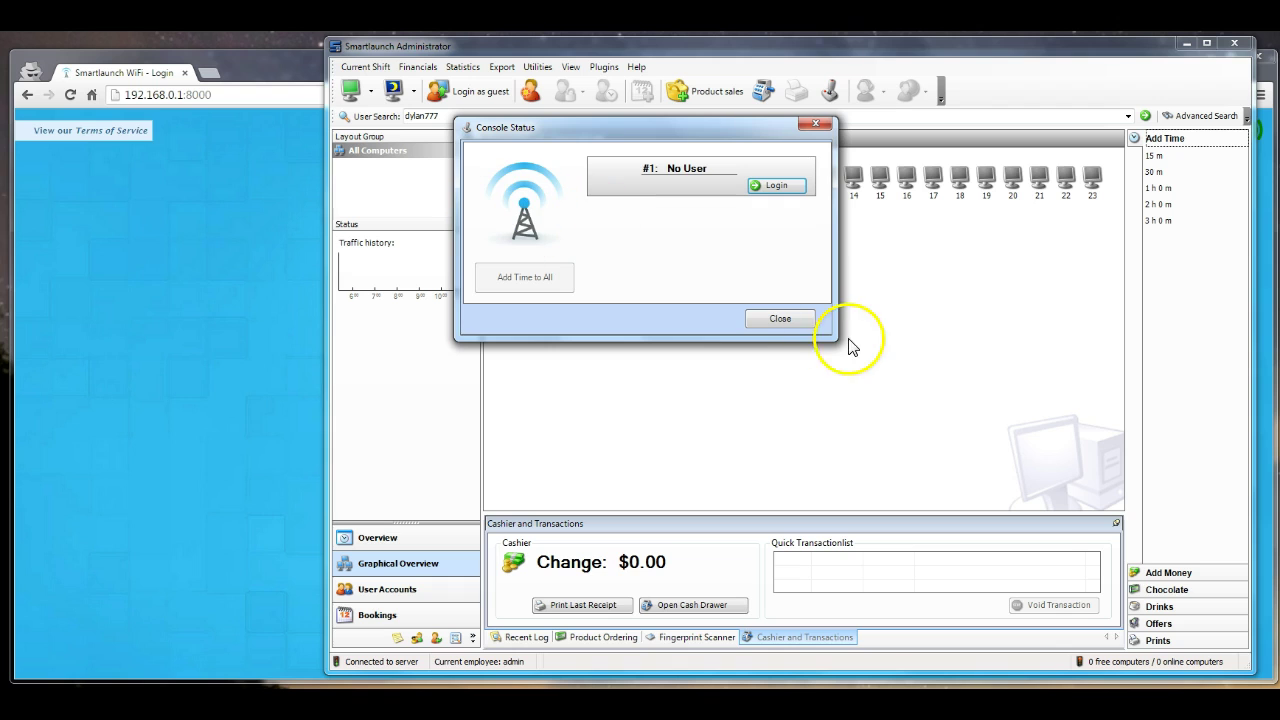
{"action": "left_click", "coordinate": [773, 318]}
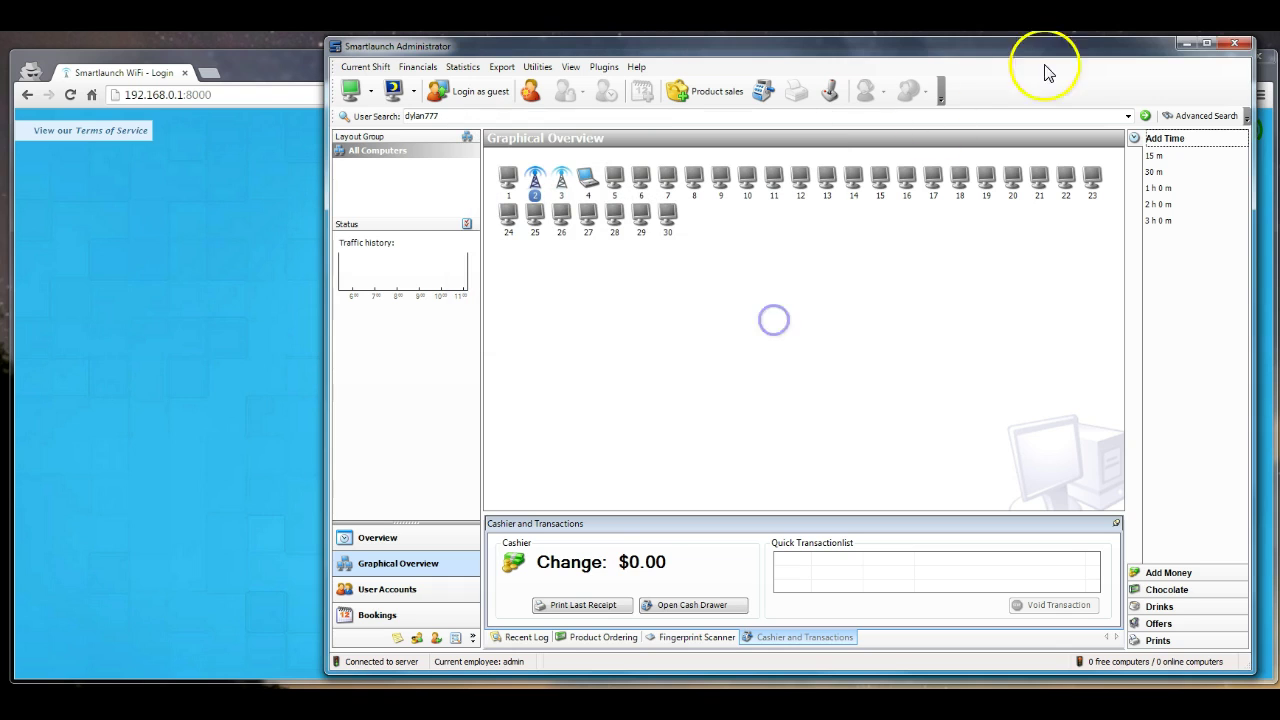
{"action": "left_click", "coordinate": [1186, 46]}
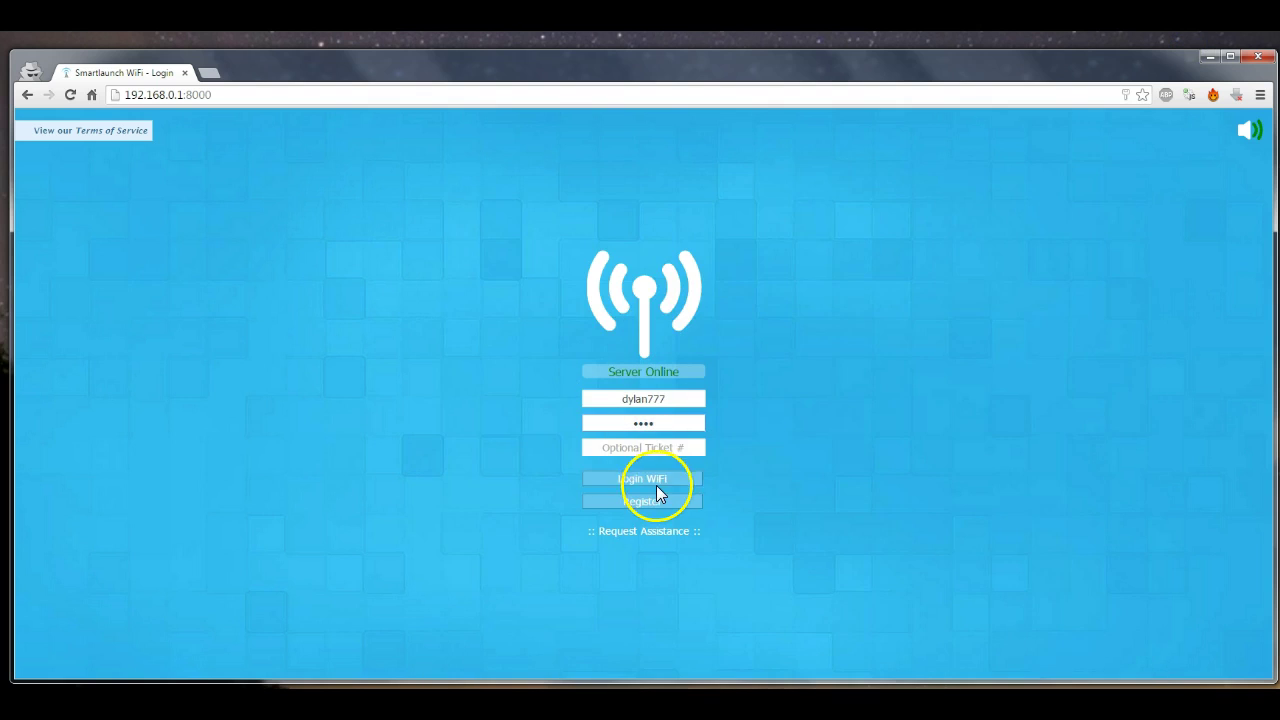
Log in on the captive portal, reaching the welcome page with 1h 00m left, and select the address
{"action": "left_click", "coordinate": [665, 481]}
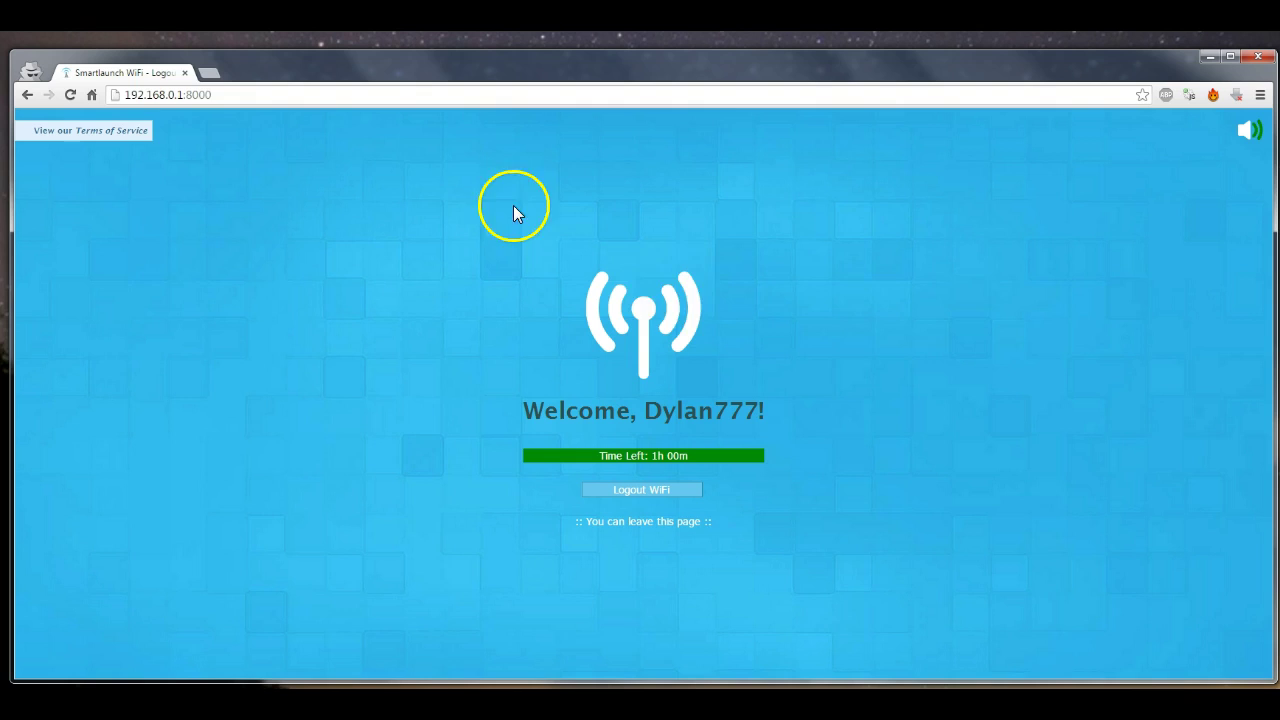
{"action": "left_click", "coordinate": [205, 96]}
Navigate to smartlaunch.com, confirming Leave this Page on the portal
{"action": "triple_click", "coordinate": [217, 95]}
{"action": "key", "text": "ctrl+c"}
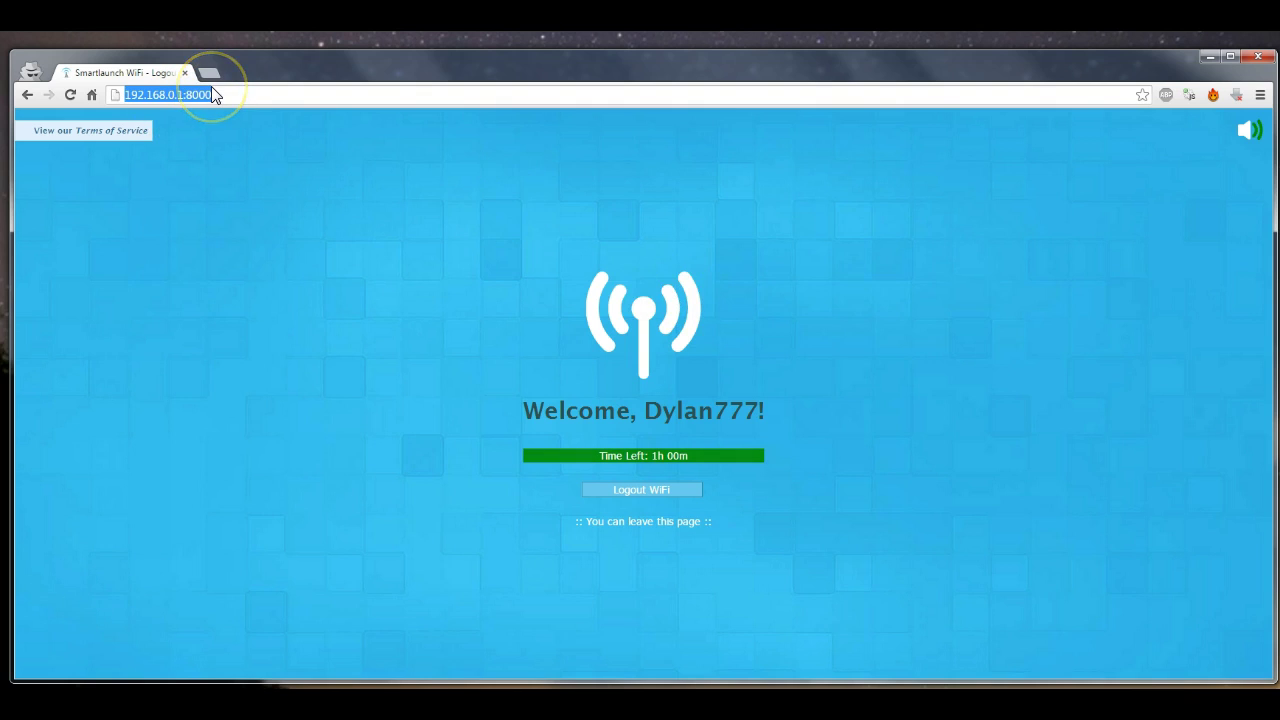
{"action": "type", "text": "smartlaunch.com"}
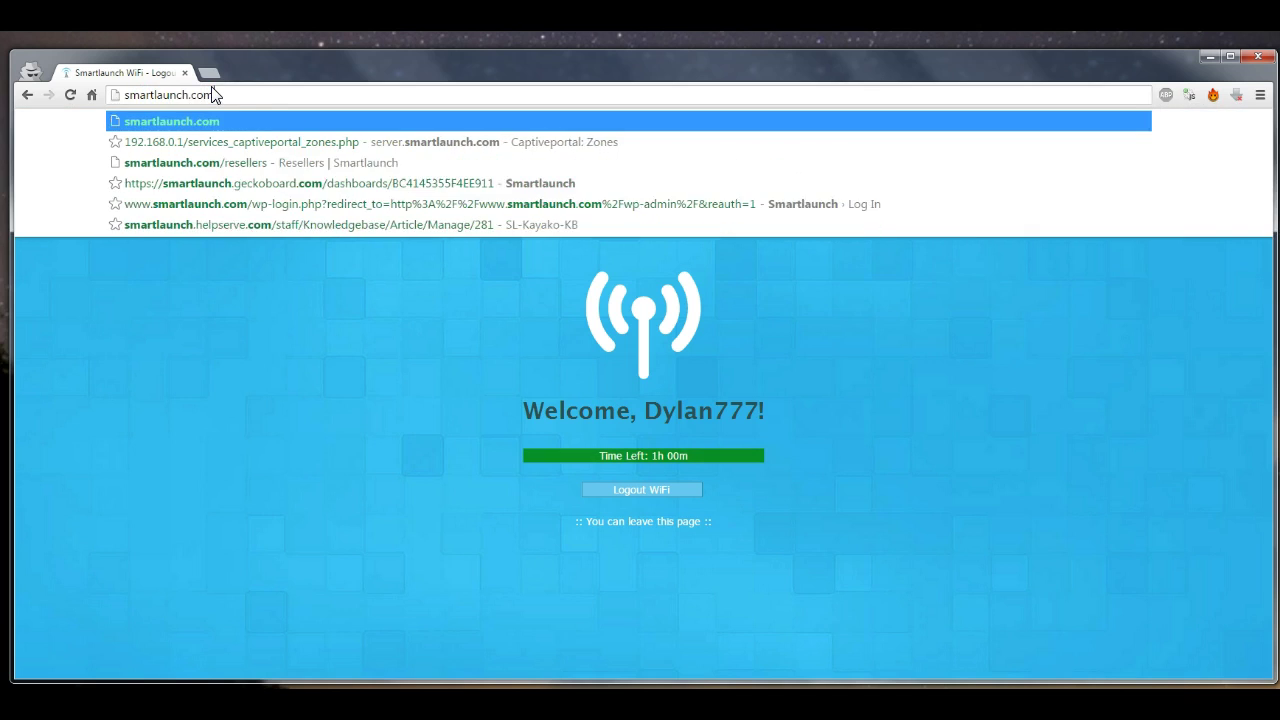
{"action": "key", "text": "Return"}
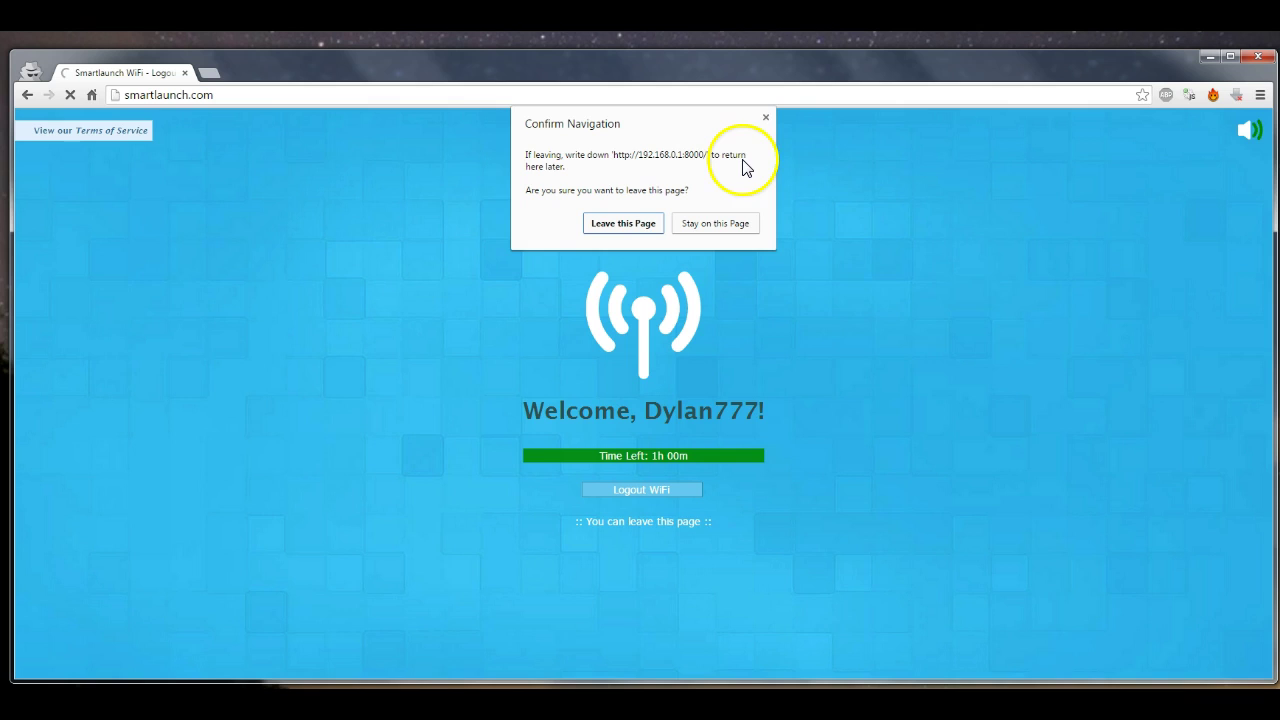
{"action": "left_click", "coordinate": [612, 224]}
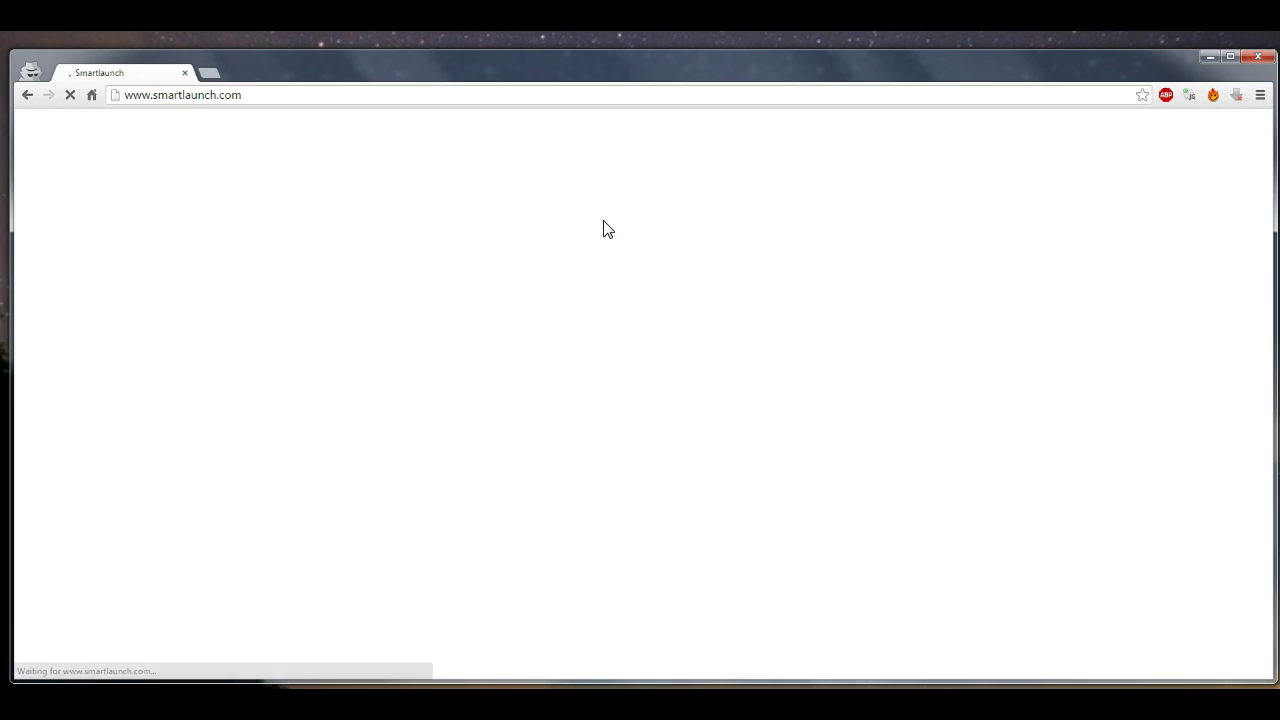
{"action": "left_click", "coordinate": [766, 206]}
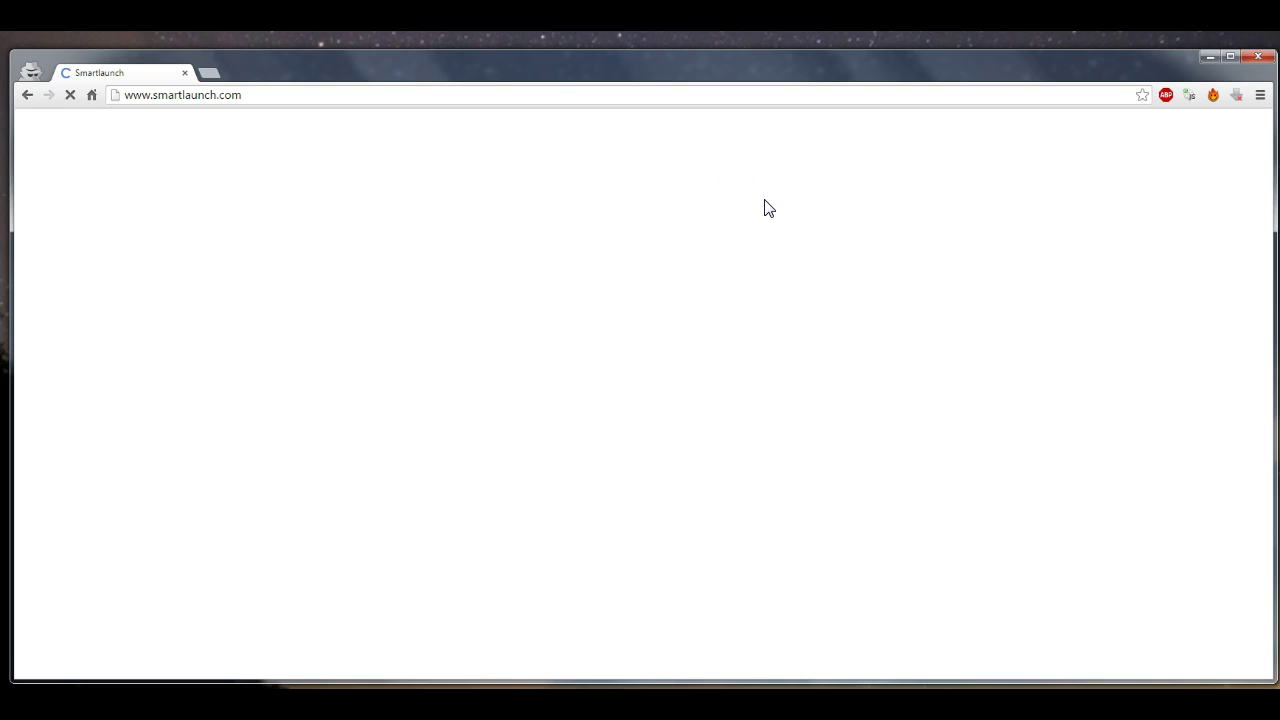
{"action": "left_click", "coordinate": [766, 206]}
{"action": "left_click", "coordinate": [345, 155]}
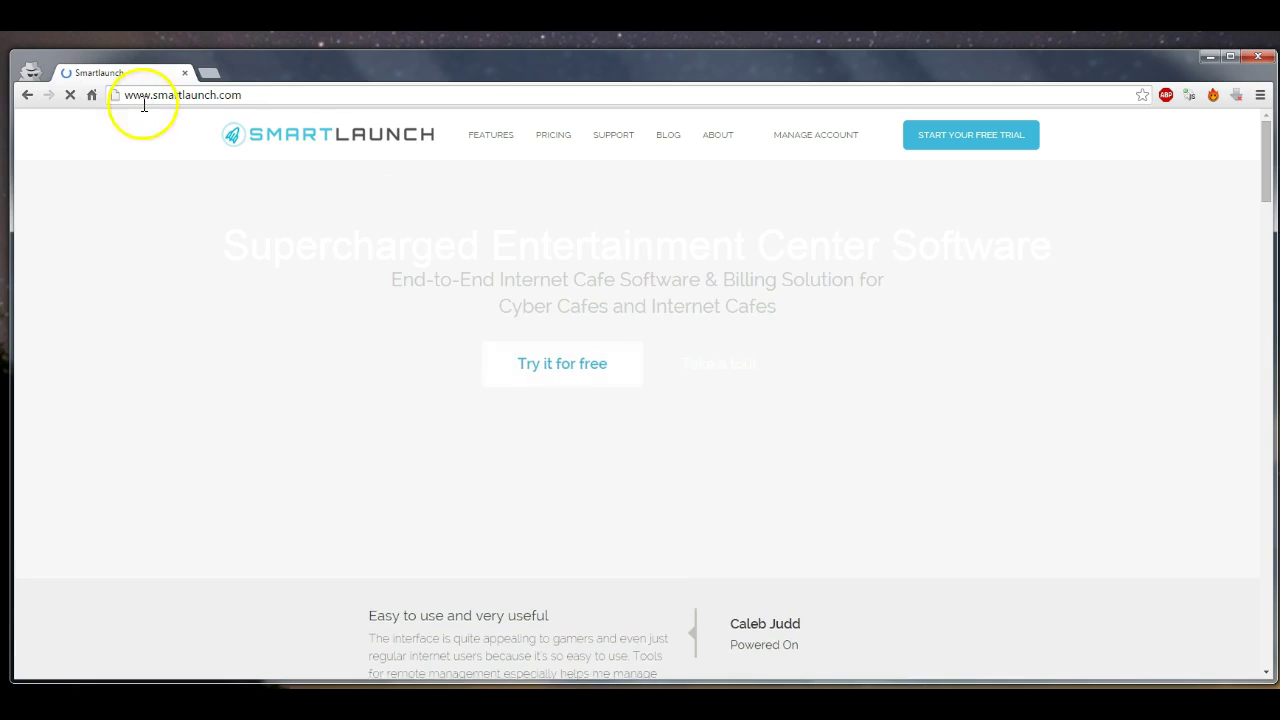
{"action": "left_click", "coordinate": [275, 95]}
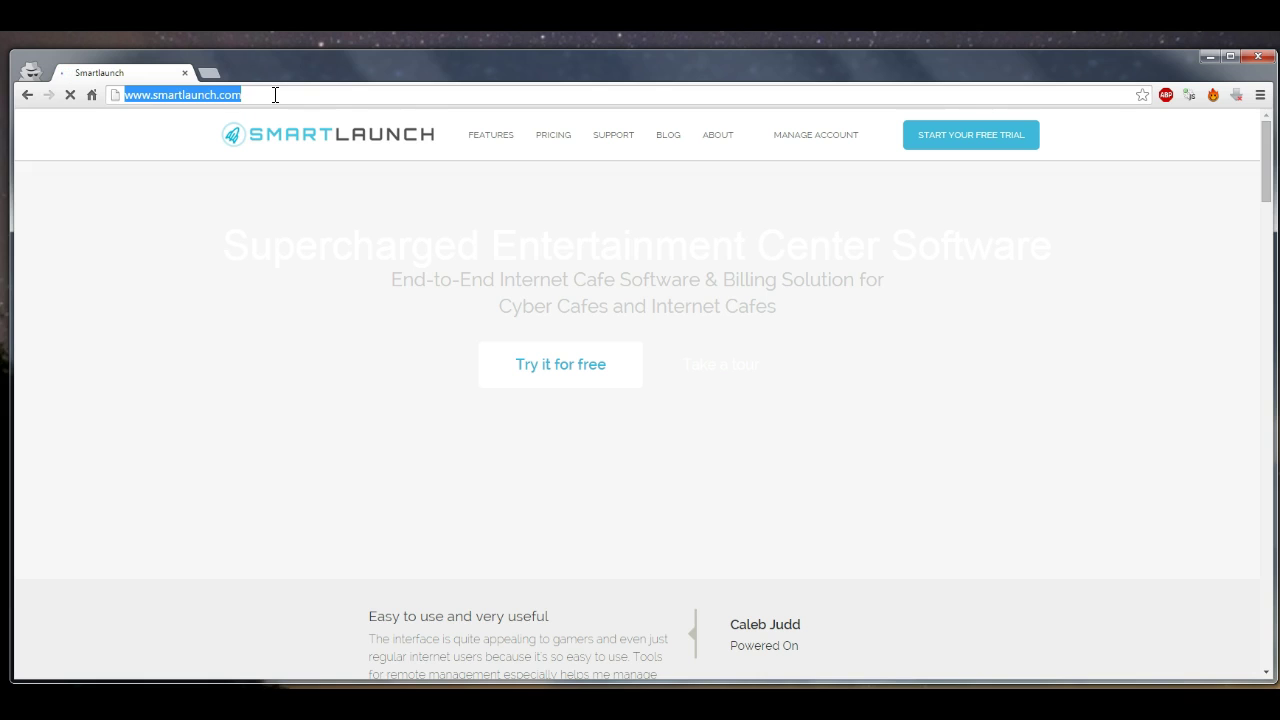
{"action": "key", "text": "ctrl+v"}
{"action": "key", "text": "Return"}
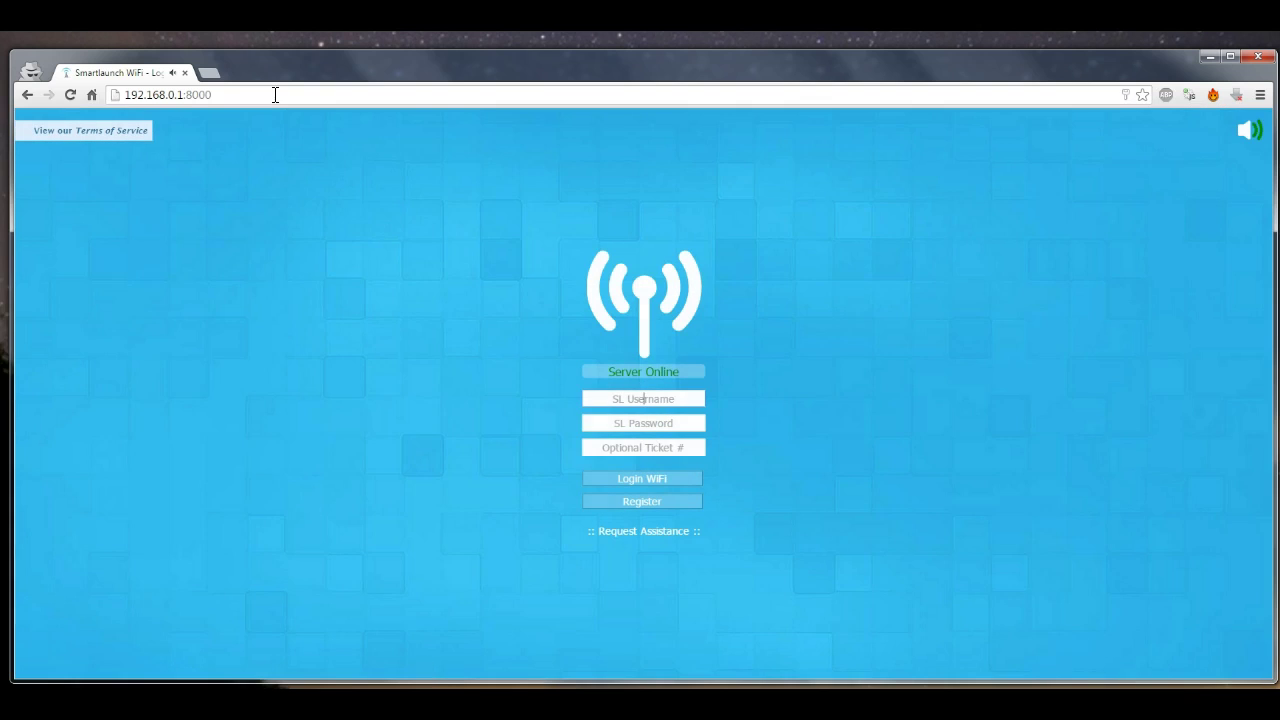
Compare the portal's 59m remaining with the WiFi device's console status in Administrator, then minimize it
{"action": "left_click", "coordinate": [399, 133]}
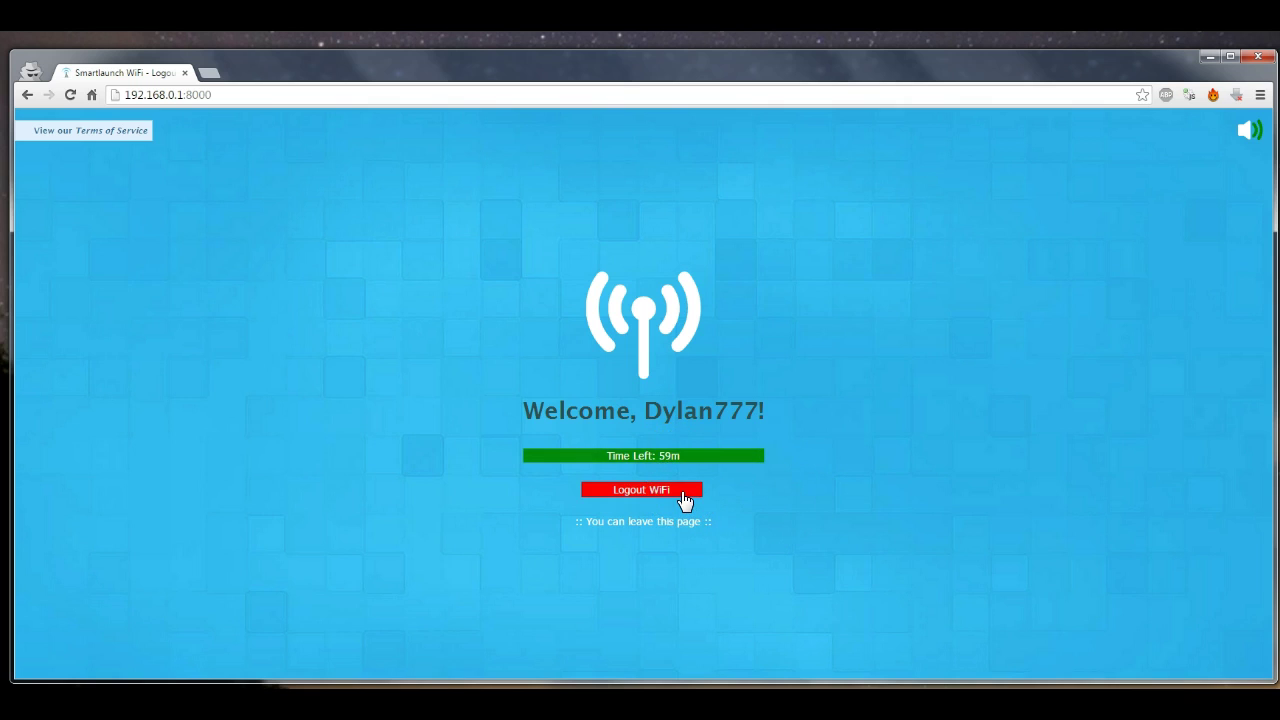
{"action": "left_click", "coordinate": [828, 611]}
{"action": "left_click", "coordinate": [802, 702]}
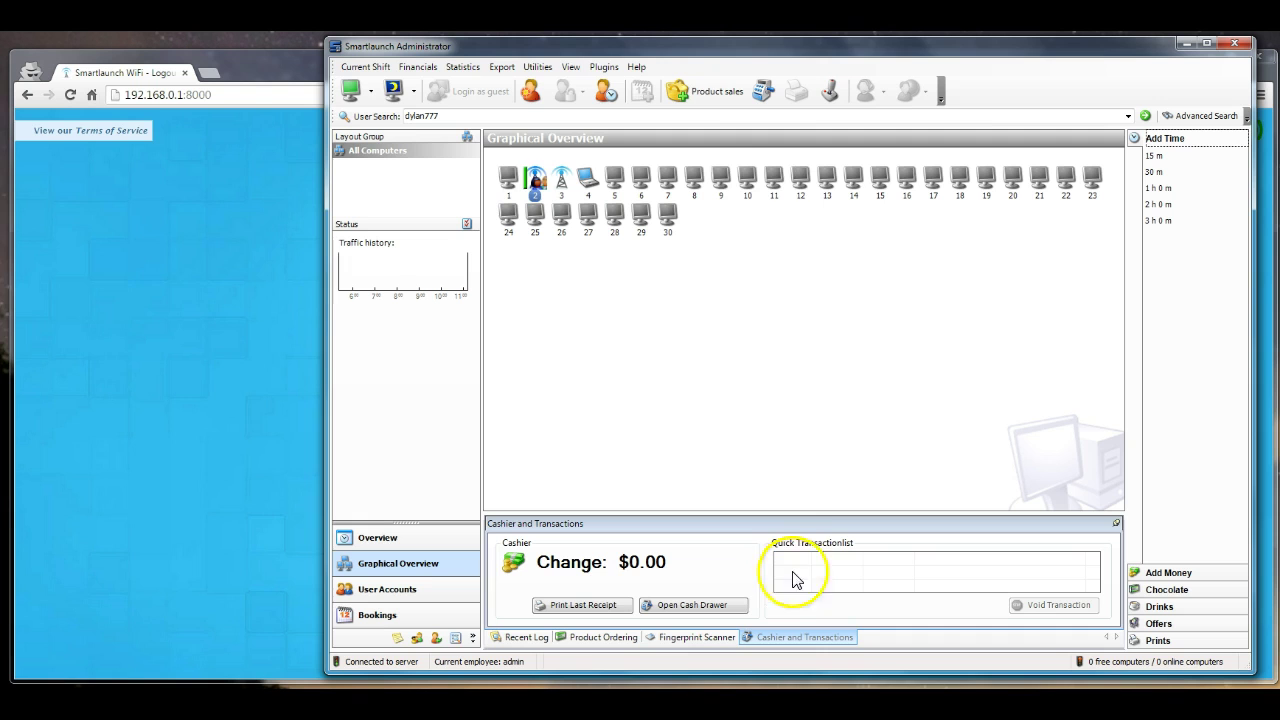
{"action": "double_click", "coordinate": [536, 184]}
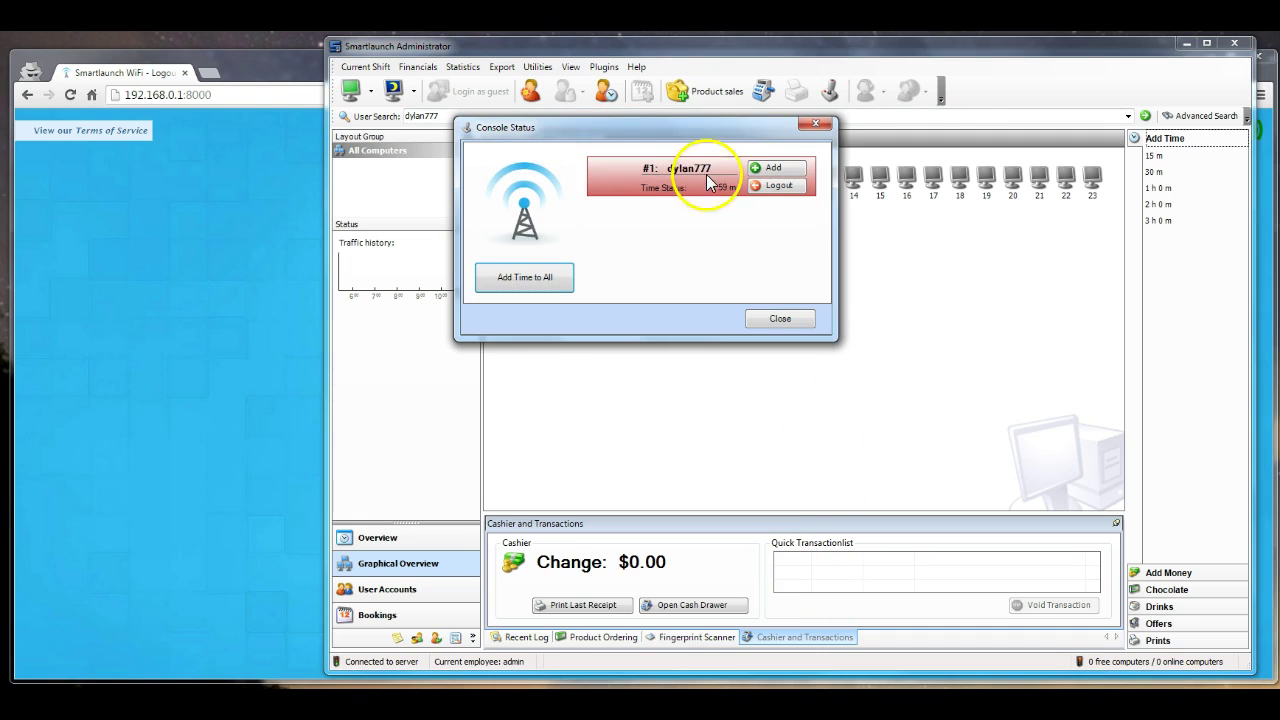
{"action": "left_click", "coordinate": [780, 318]}
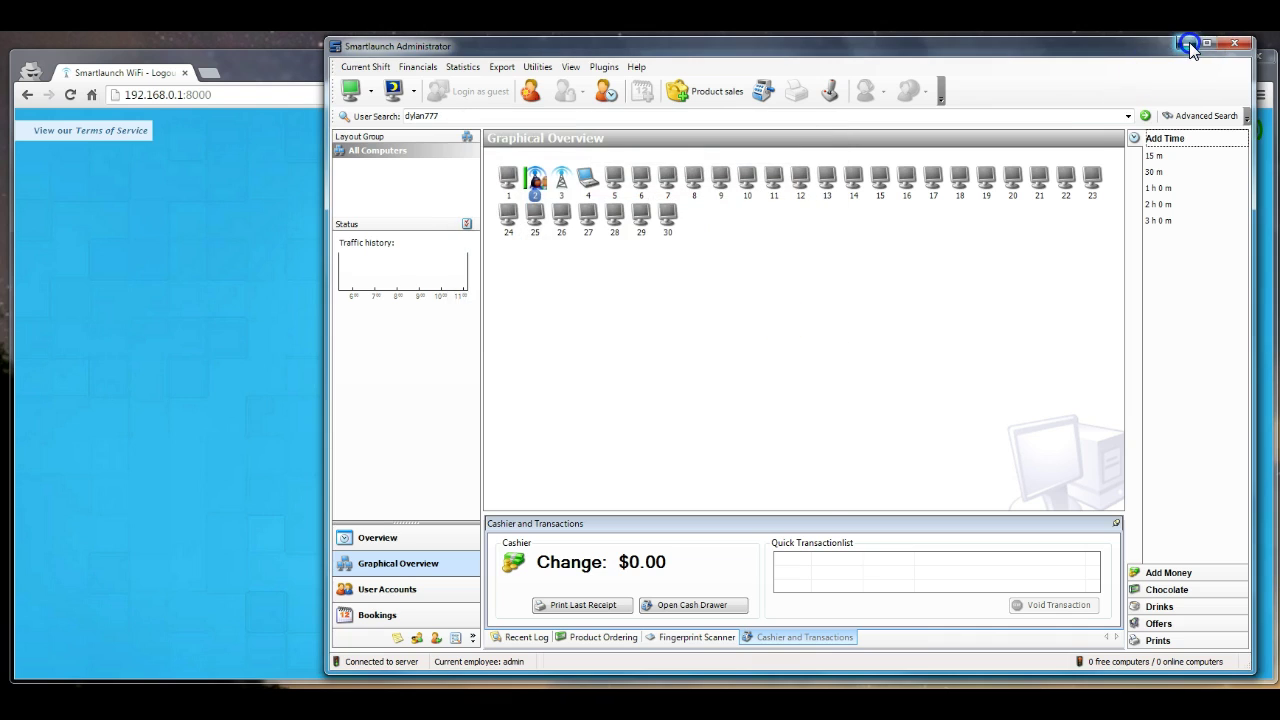
{"action": "left_click", "coordinate": [1189, 45]}
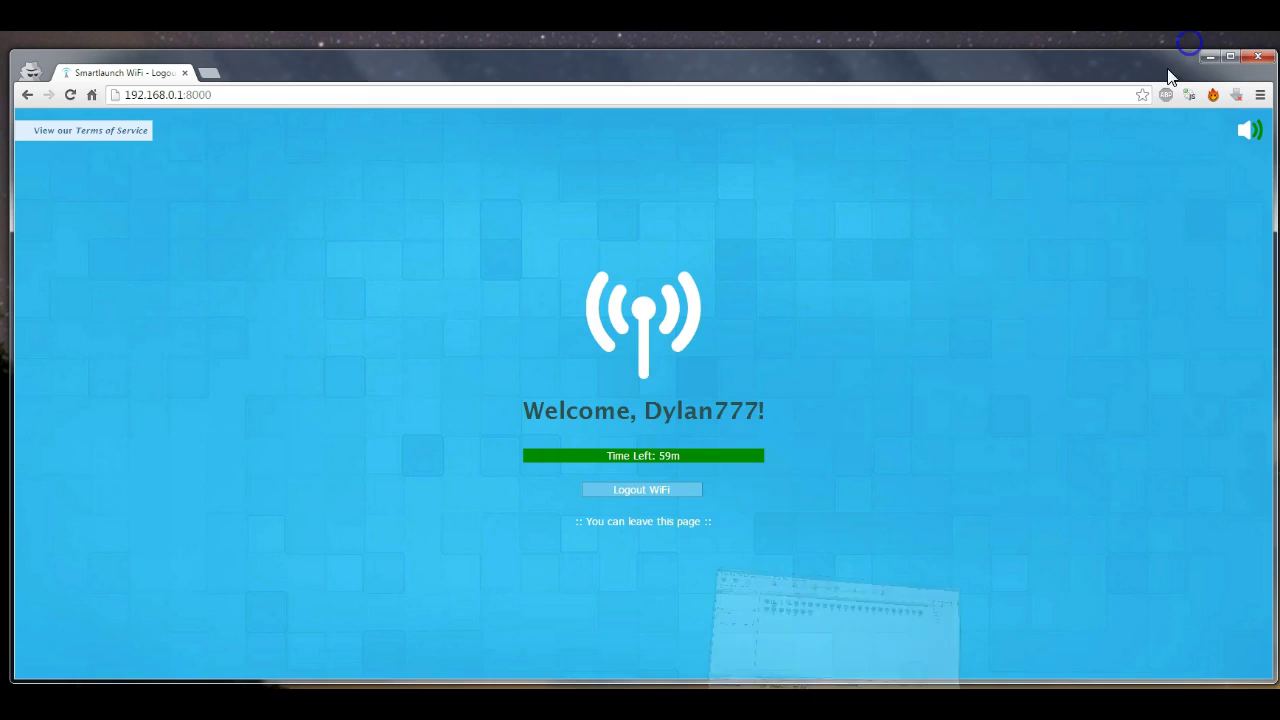
Log out of the WiFi portal, then log back in with the account's username and password
{"action": "left_click", "coordinate": [660, 493]}
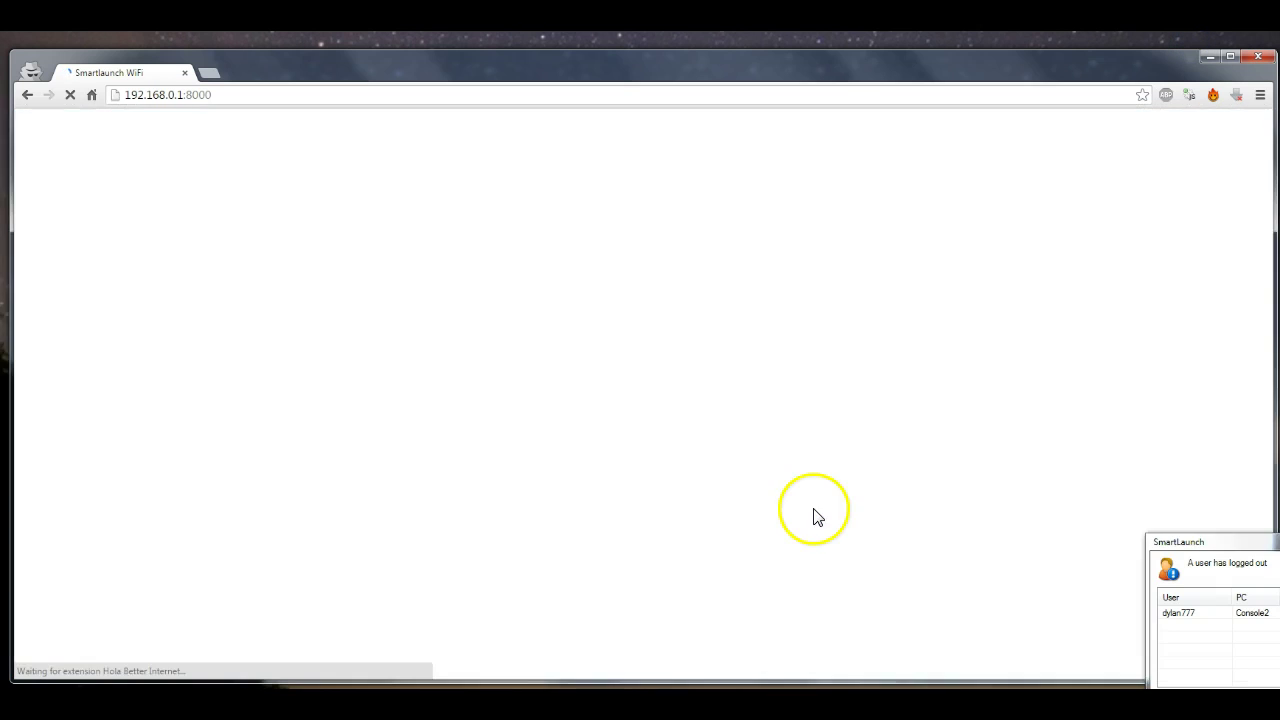
{"action": "left_click_drag", "start_coordinate": [1195, 541], "coordinate": [1103, 484]}
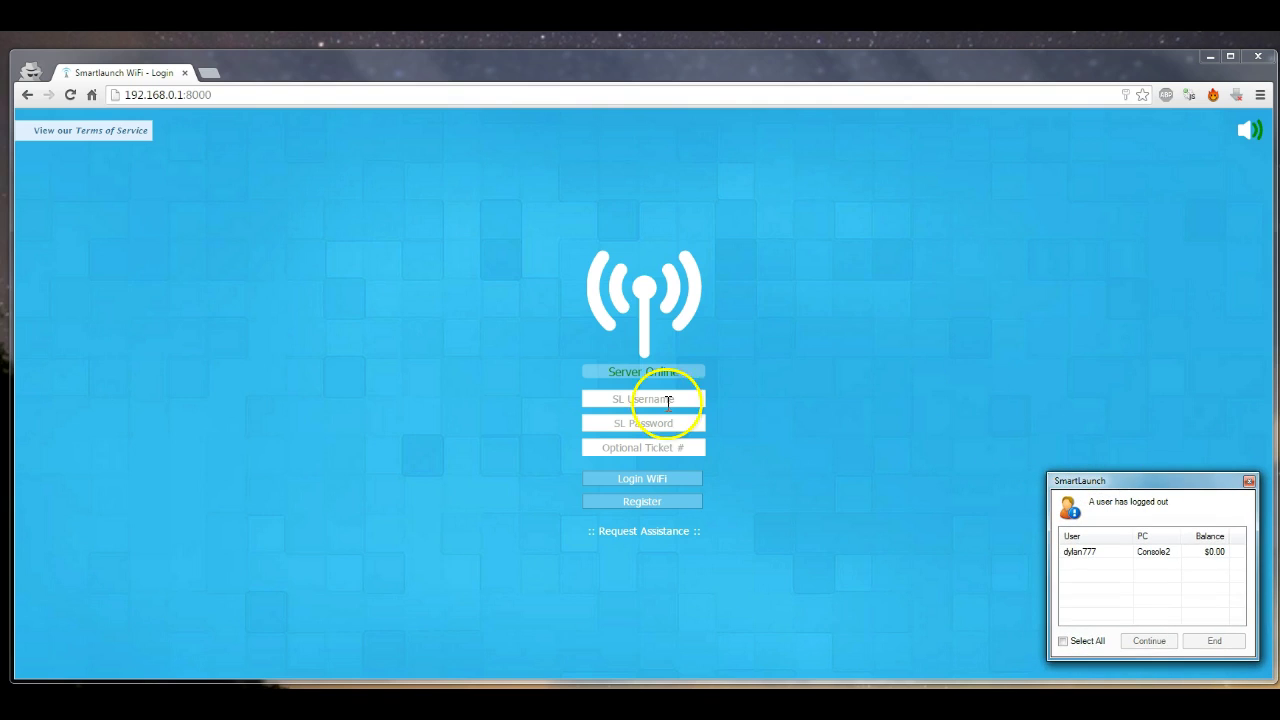
{"action": "left_click", "coordinate": [672, 385]}
{"action": "type", "text": "dylan"}
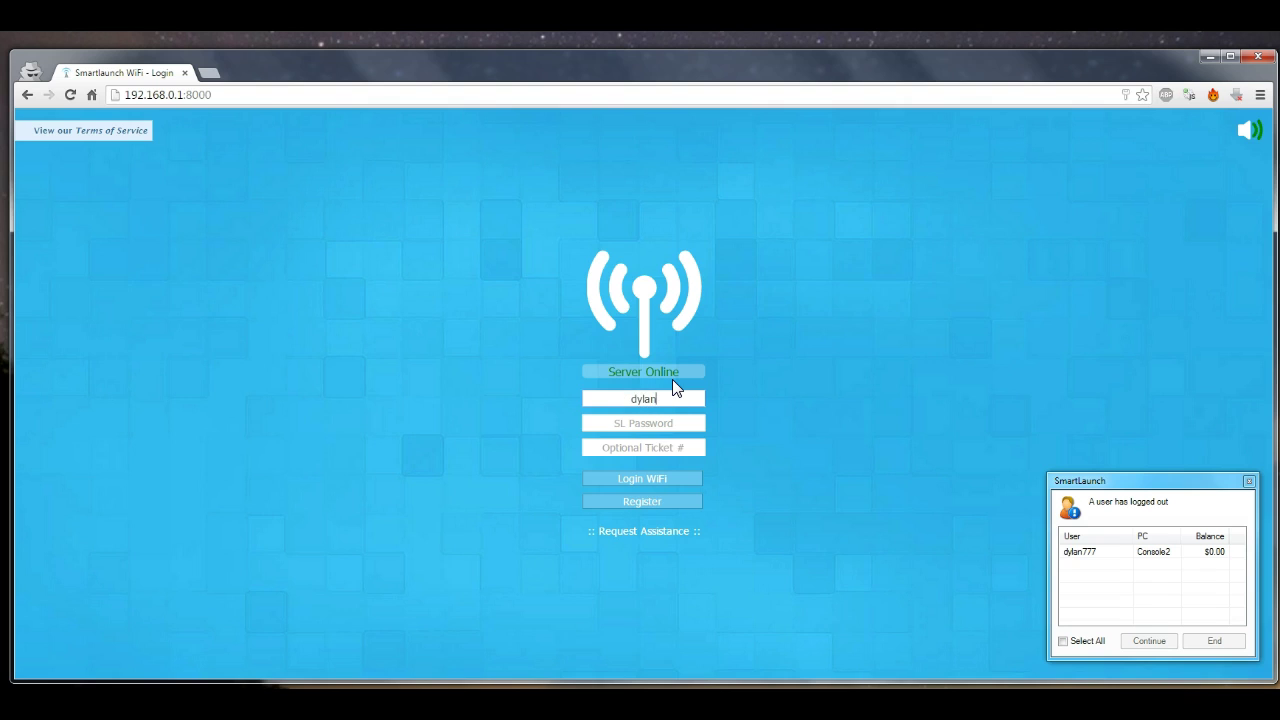
{"action": "type", "text": "777"}
{"action": "key", "text": "Tab"}
{"action": "type", "text": "****"}
{"action": "key", "text": "Return"}
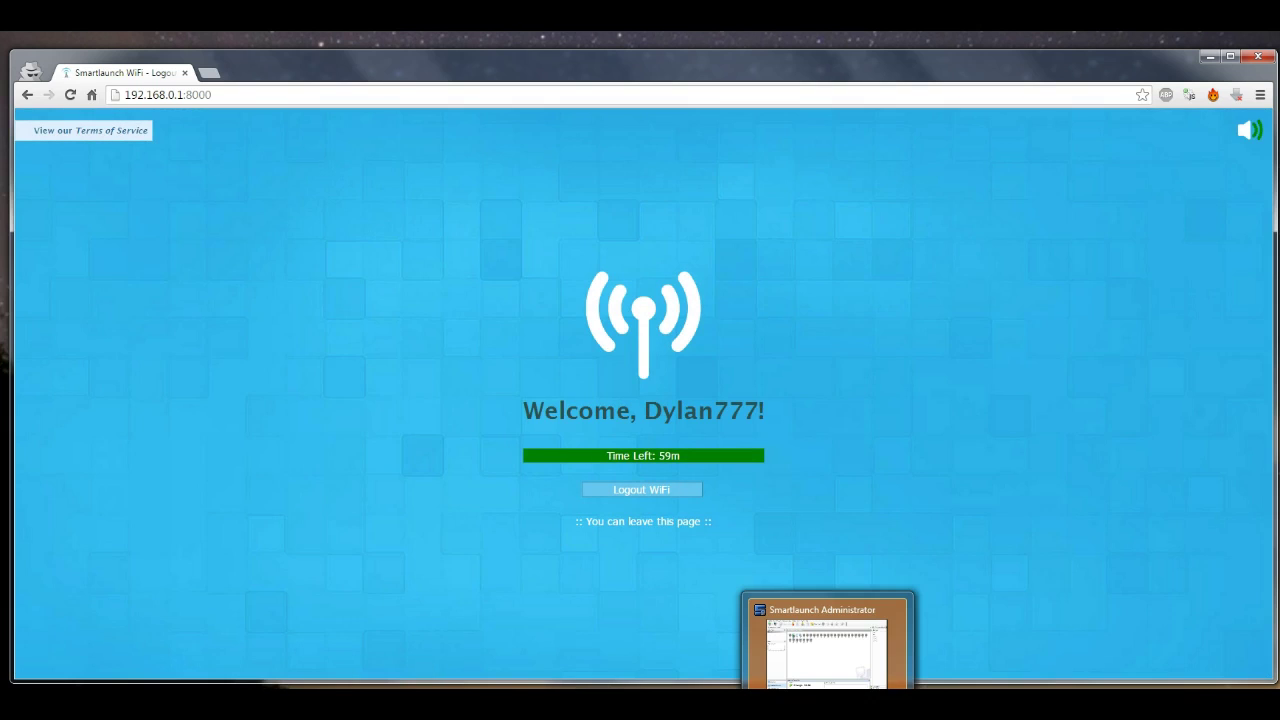
Use Logout all controllers on computer 2 in Administrator and bring the logout notice on screen
{"action": "left_click", "coordinate": [857, 672]}
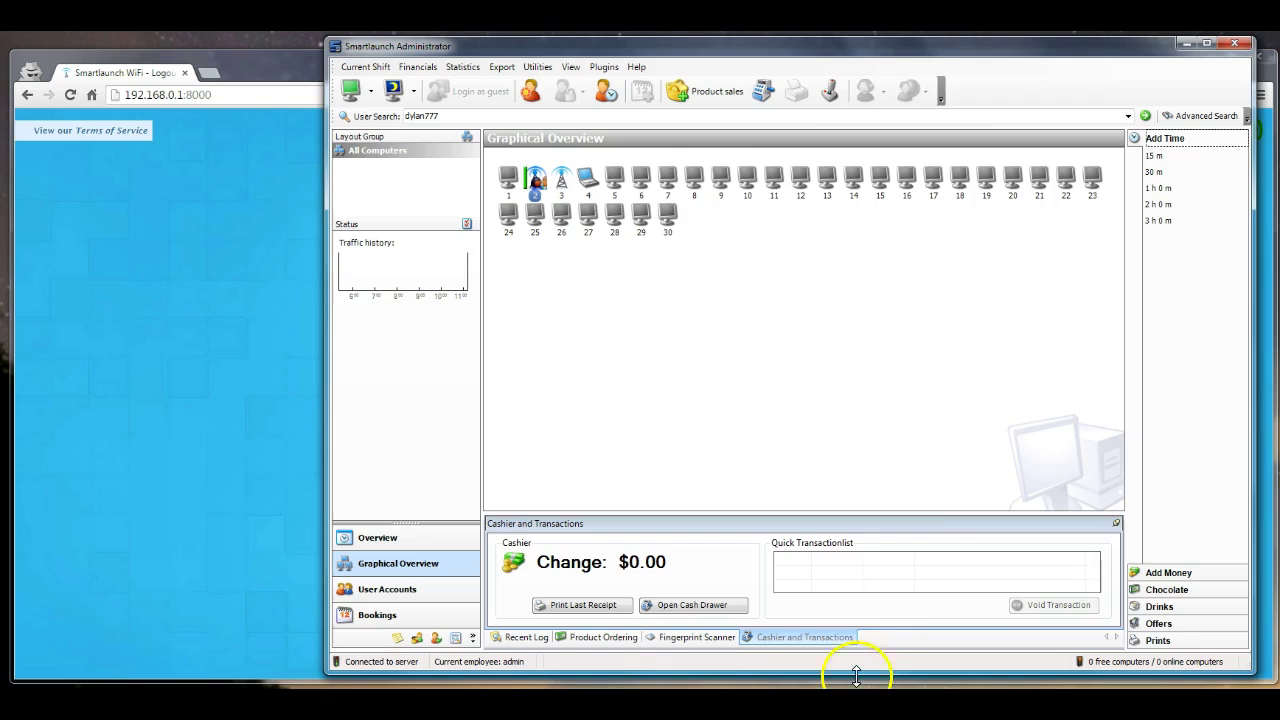
{"action": "right_click", "coordinate": [535, 178]}
{"action": "left_click", "coordinate": [586, 197]}
{"action": "left_click", "coordinate": [648, 393]}
{"action": "left_click", "coordinate": [1186, 44]}
{"action": "left_click_drag", "start_coordinate": [1226, 549], "coordinate": [1069, 460]}
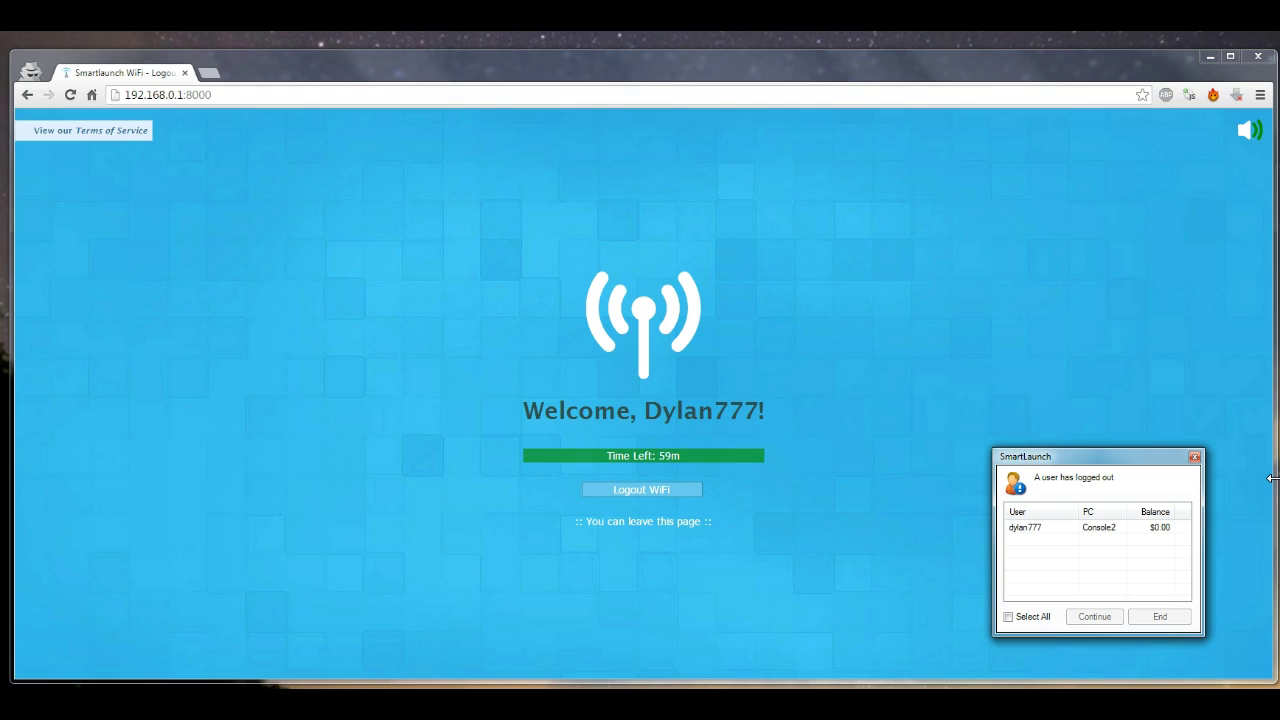
Load cnn.com in a new tab, close it, then log out of the WiFi portal session
{"action": "left_click", "coordinate": [210, 74]}
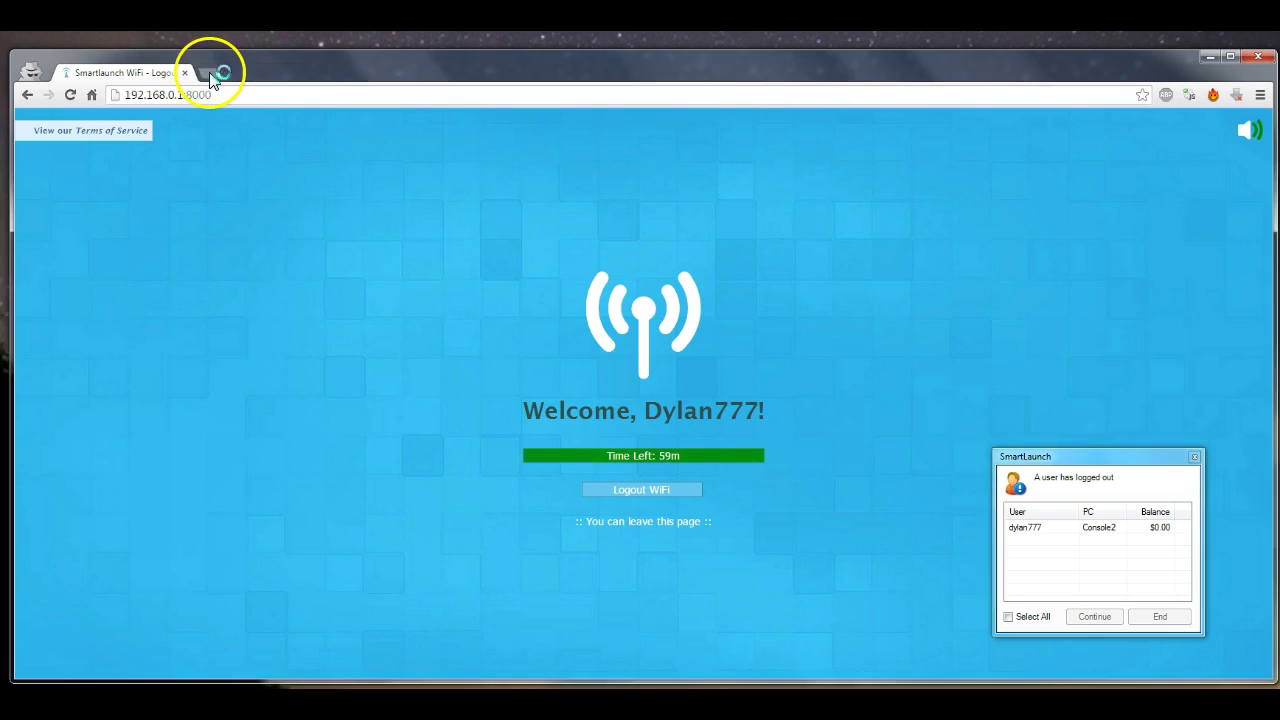
{"action": "type", "text": "cnn.com"}
{"action": "key", "text": "Return"}
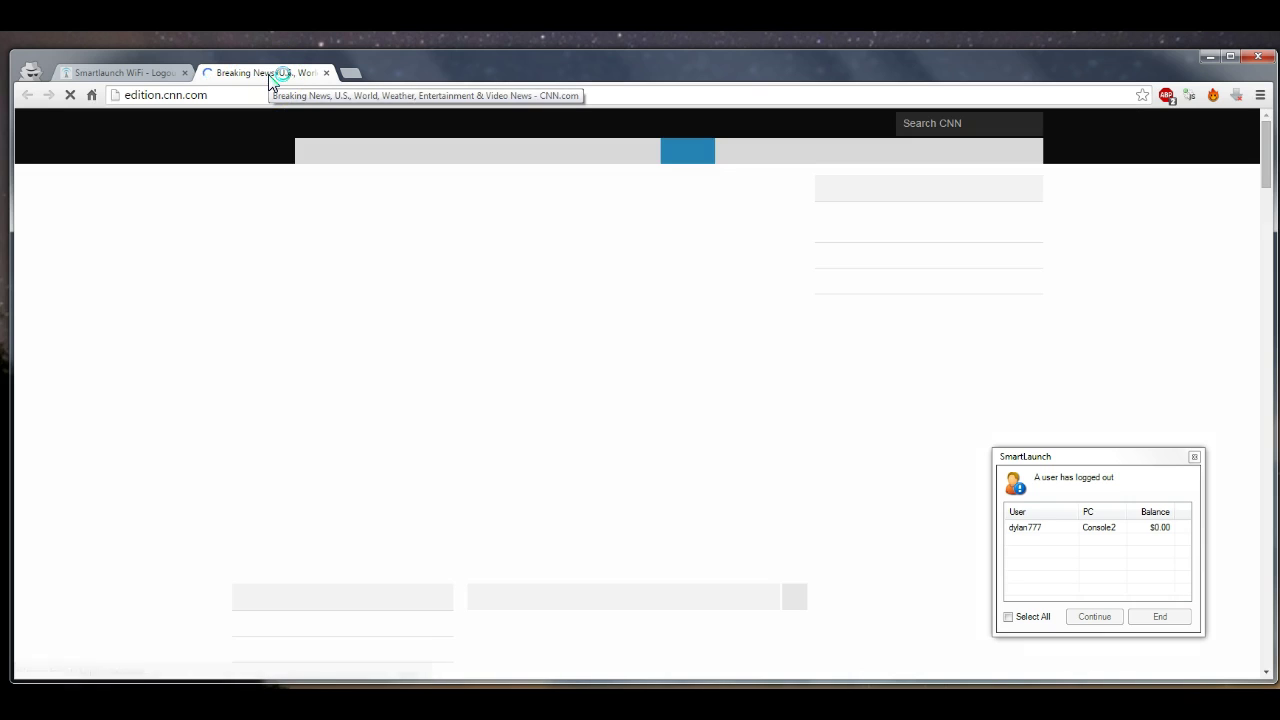
{"action": "left_click", "coordinate": [326, 72]}
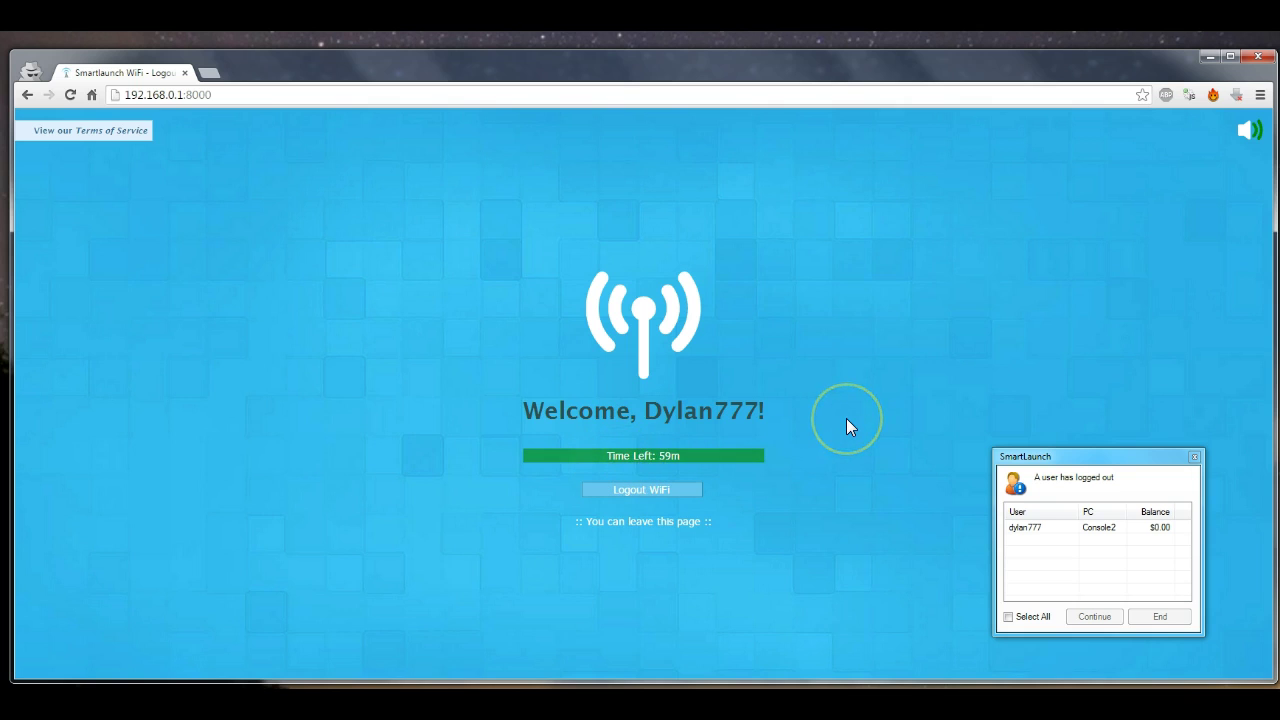
{"action": "left_click", "coordinate": [696, 488]}
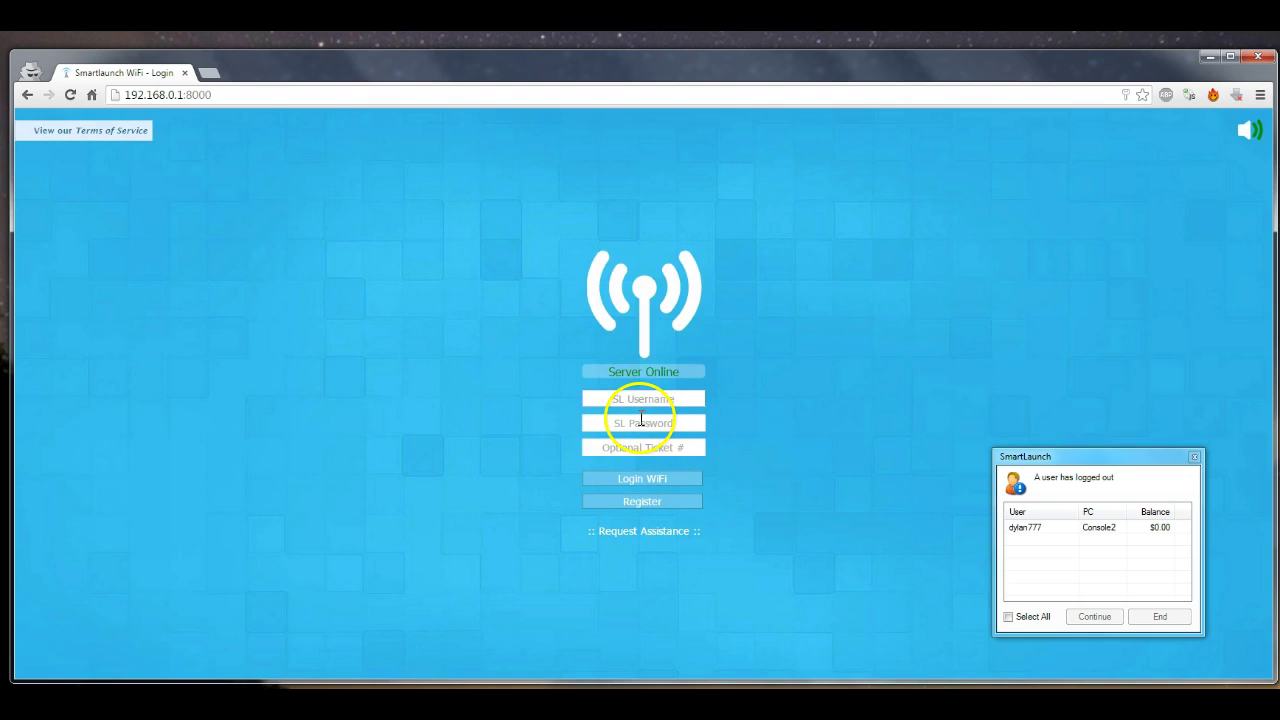
Focus the portal's SL Username field, then bring up Smartlaunch Administrator and minimize it
{"action": "left_click", "coordinate": [690, 398]}
{"action": "left_click", "coordinate": [900, 671]}
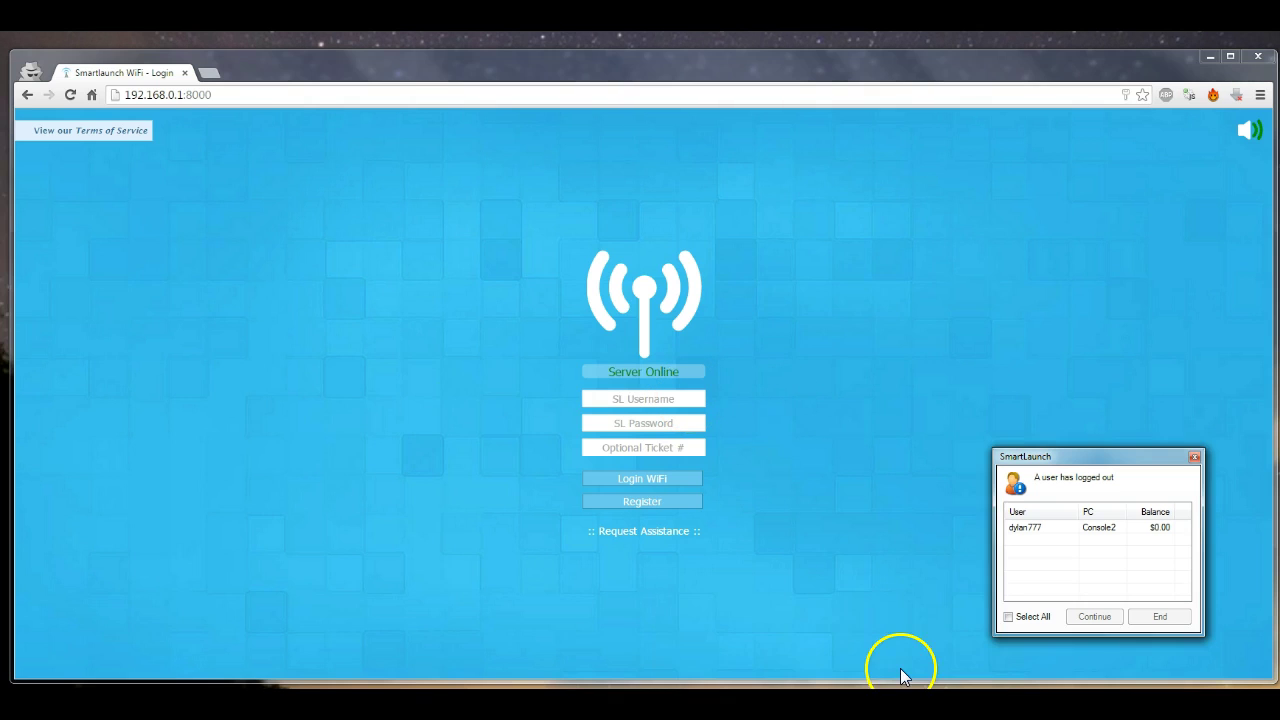
{"action": "left_click", "coordinate": [743, 679]}
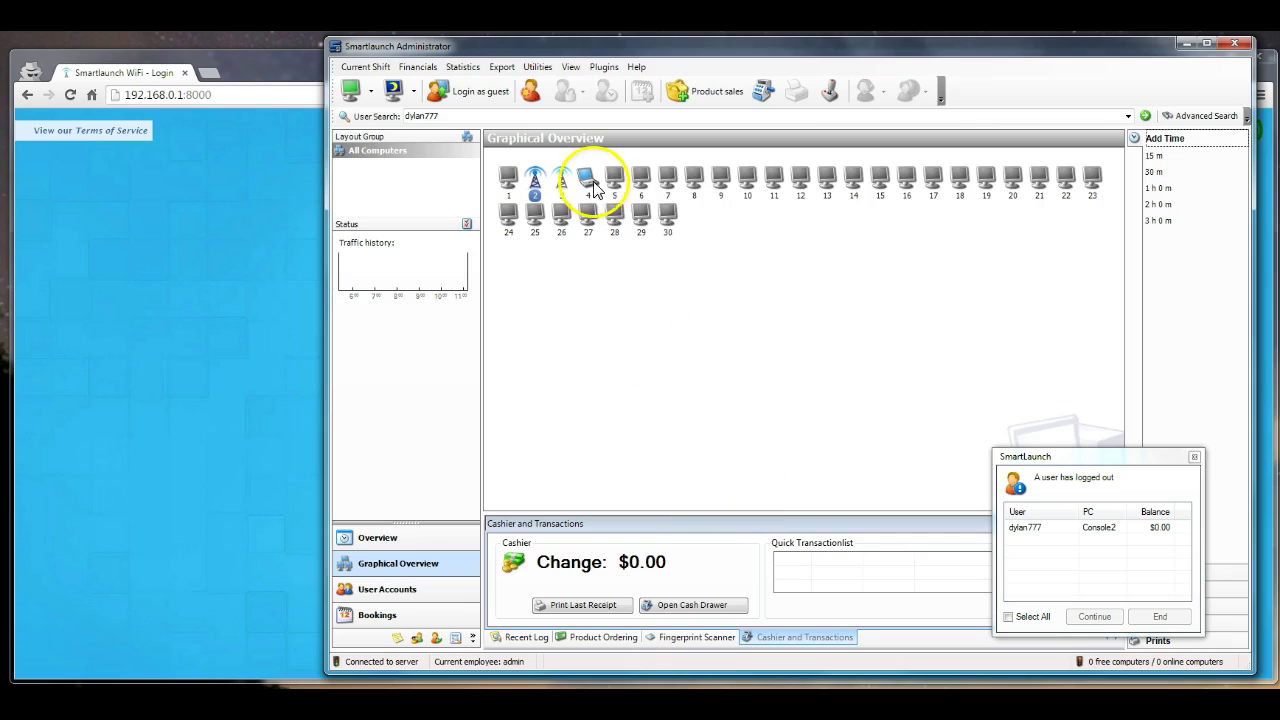
{"action": "left_click", "coordinate": [1187, 46]}
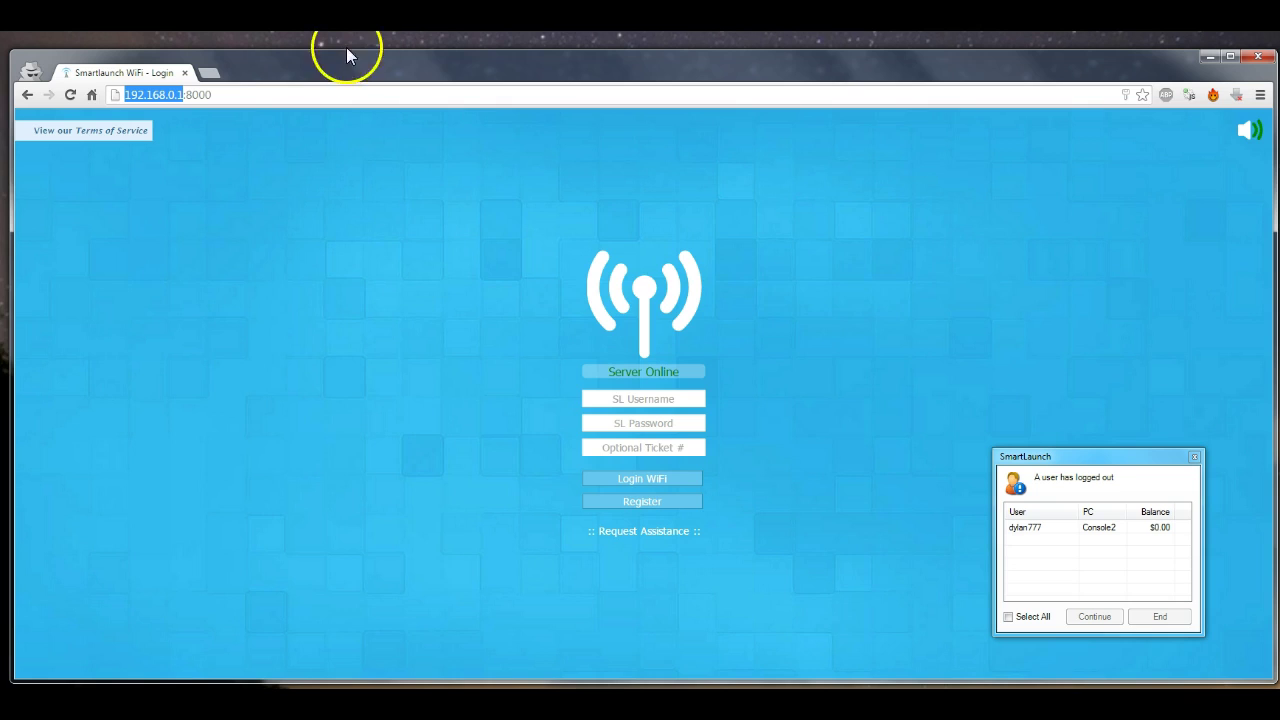
{"action": "key", "text": "ctrl+t"}
{"action": "type", "text": "http://192.168.0.1/"}
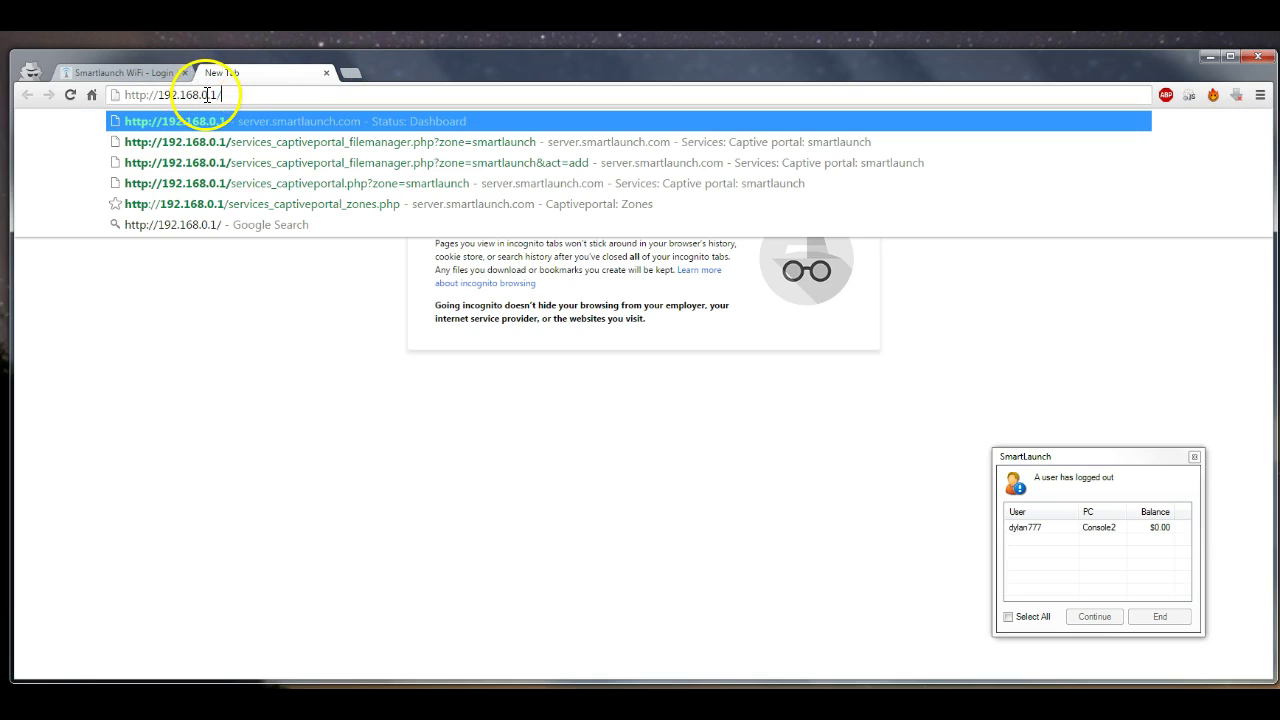
{"action": "left_click", "coordinate": [140, 72]}
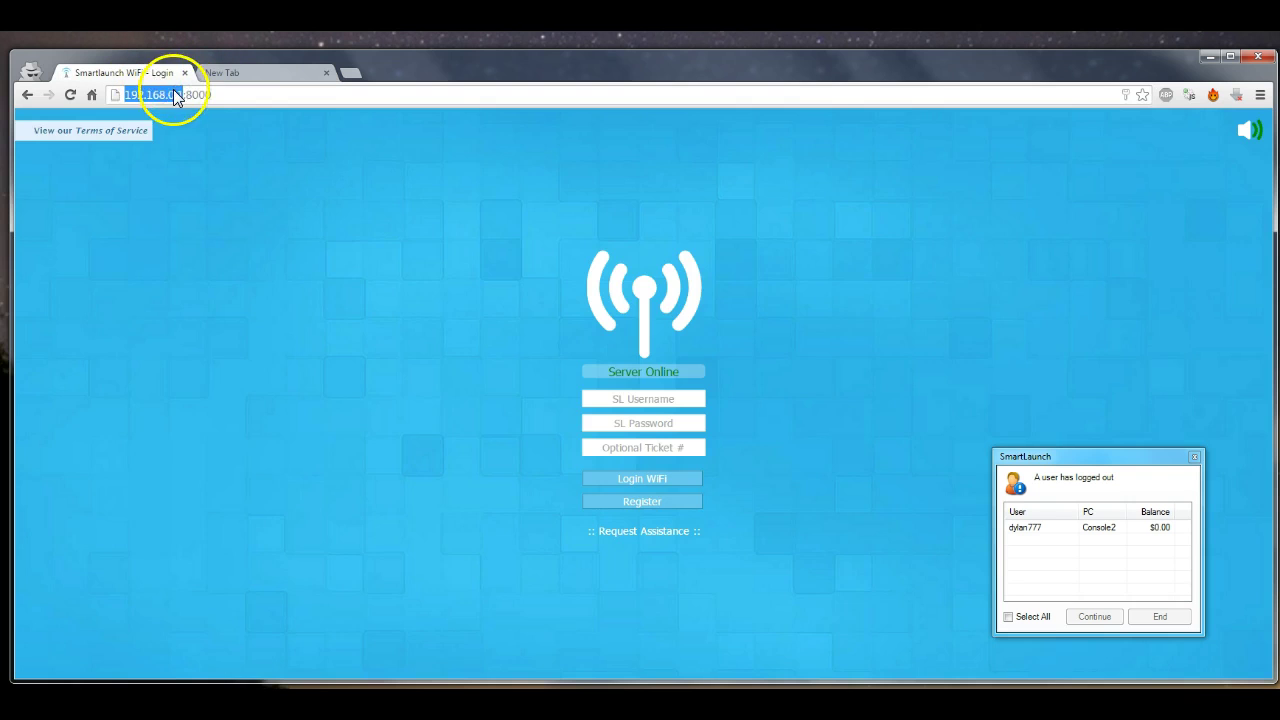
{"action": "left_click", "coordinate": [249, 71]}
{"action": "key", "text": "Return"}
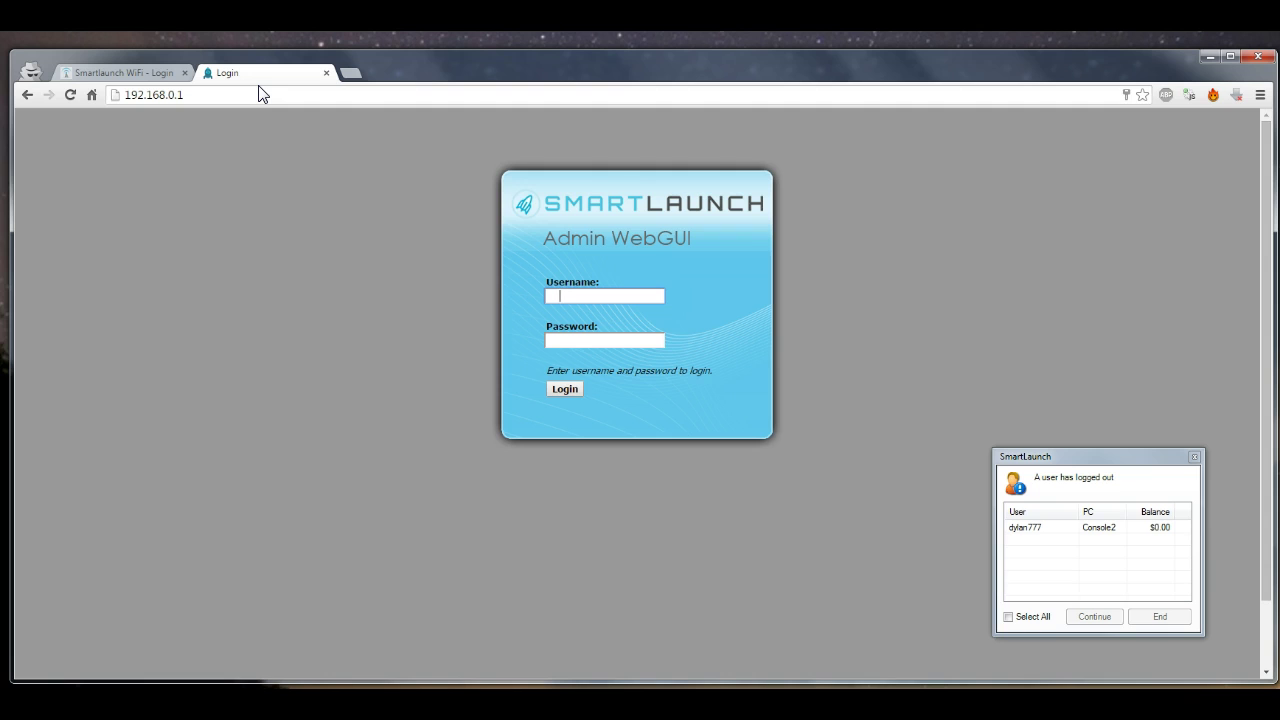
{"action": "left_click", "coordinate": [259, 90]}
{"action": "left_click", "coordinate": [273, 91]}
{"action": "left_click_drag", "start_coordinate": [194, 95], "coordinate": [67, 91]}
{"action": "left_click", "coordinate": [197, 94]}
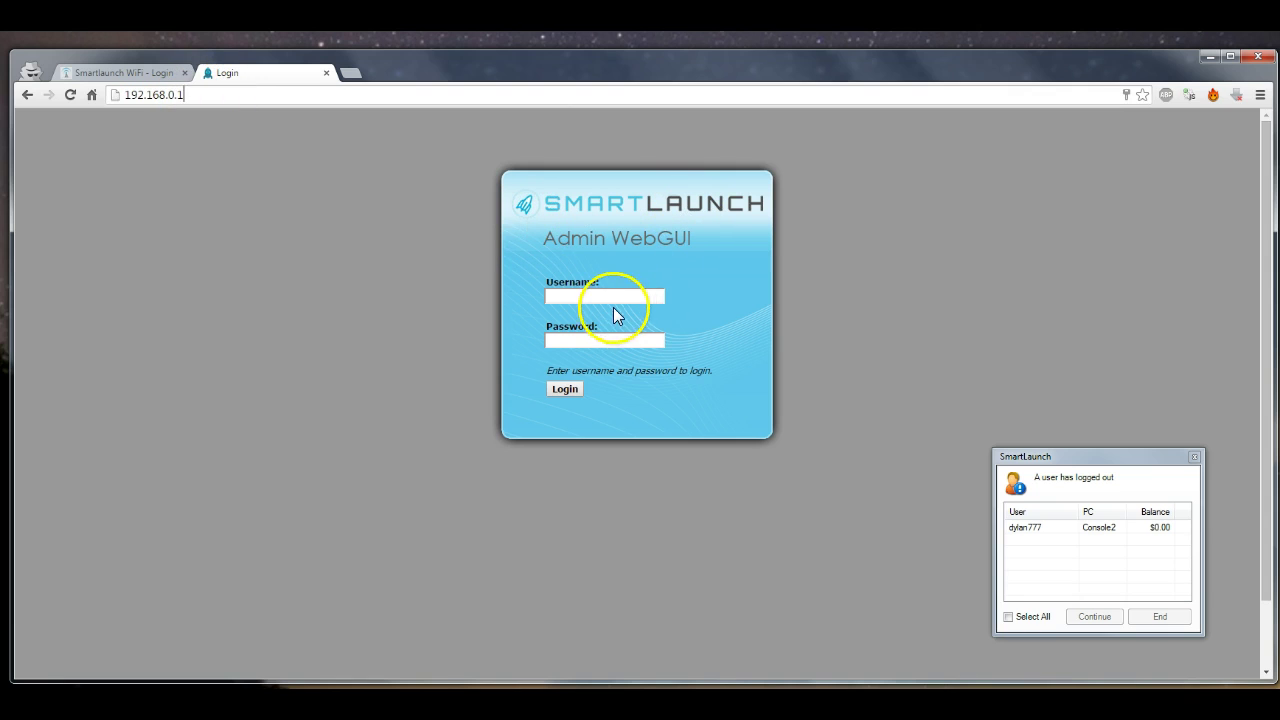
{"action": "middle_click", "coordinate": [277, 77]}
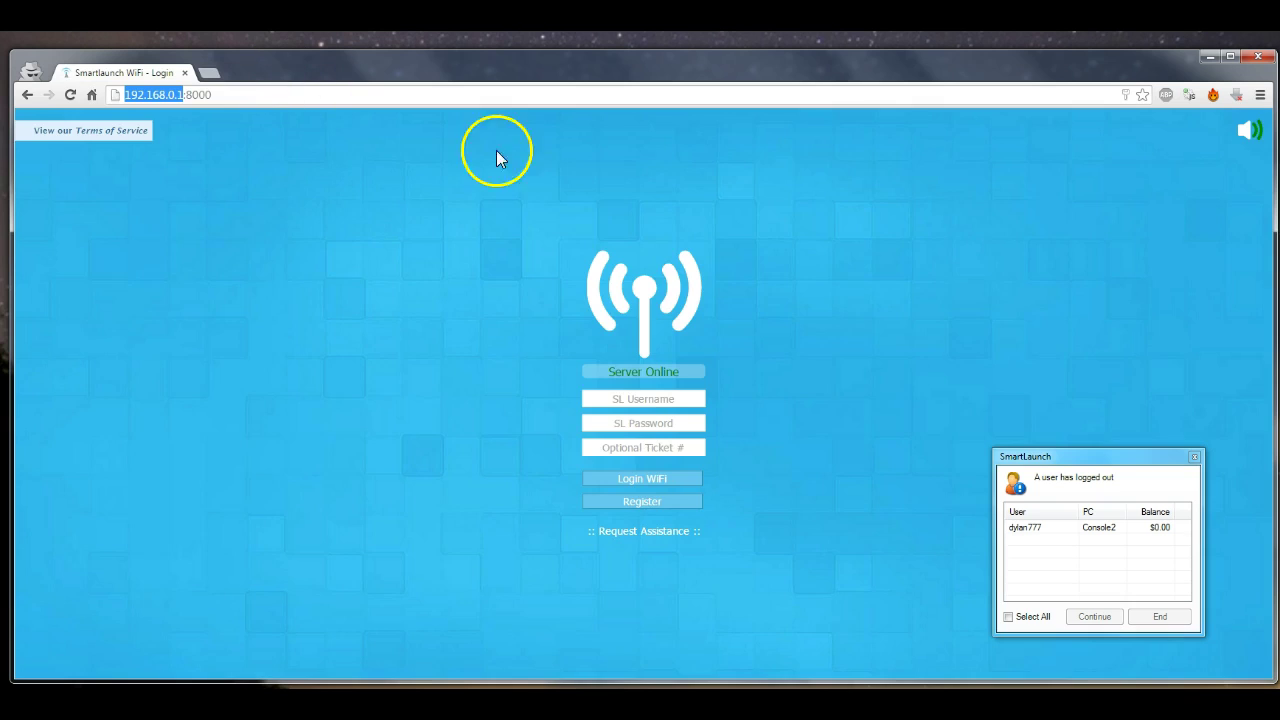
{"action": "left_click", "coordinate": [588, 283]}
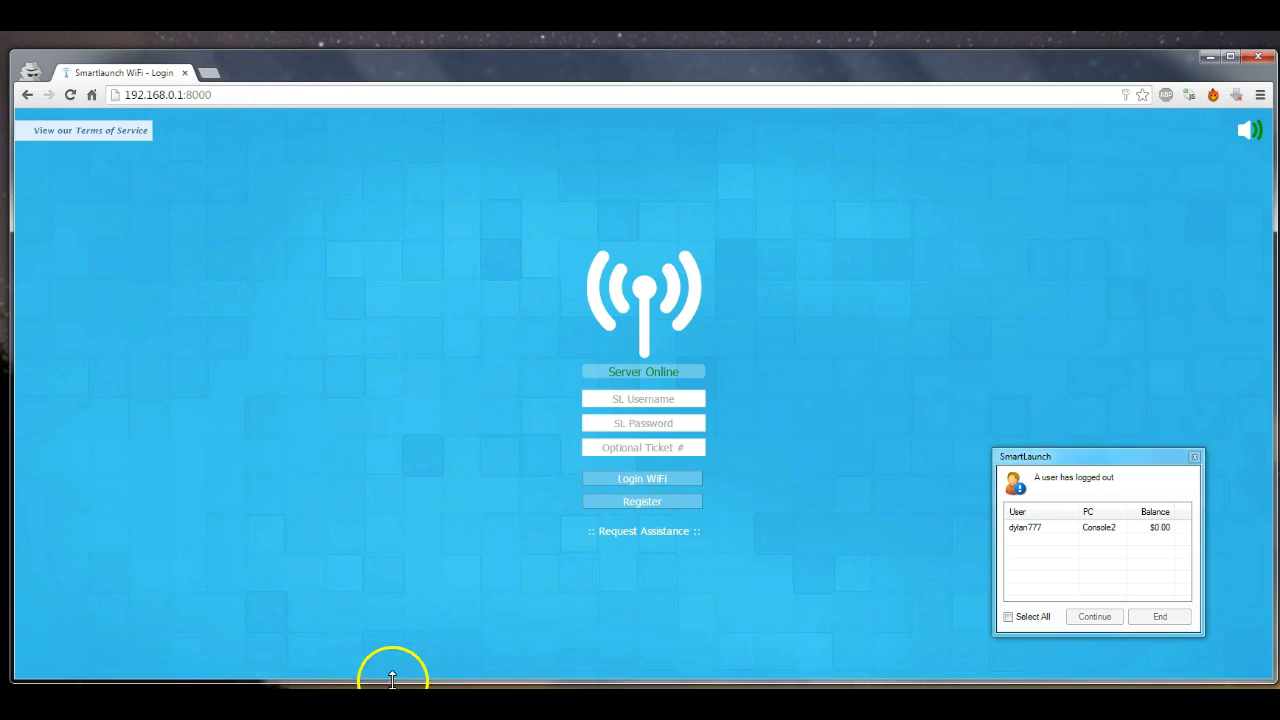
Open Networking > WiFi Captive Portal in server settings and untick Simplify Captive Portal
{"action": "left_click", "coordinate": [903, 678]}
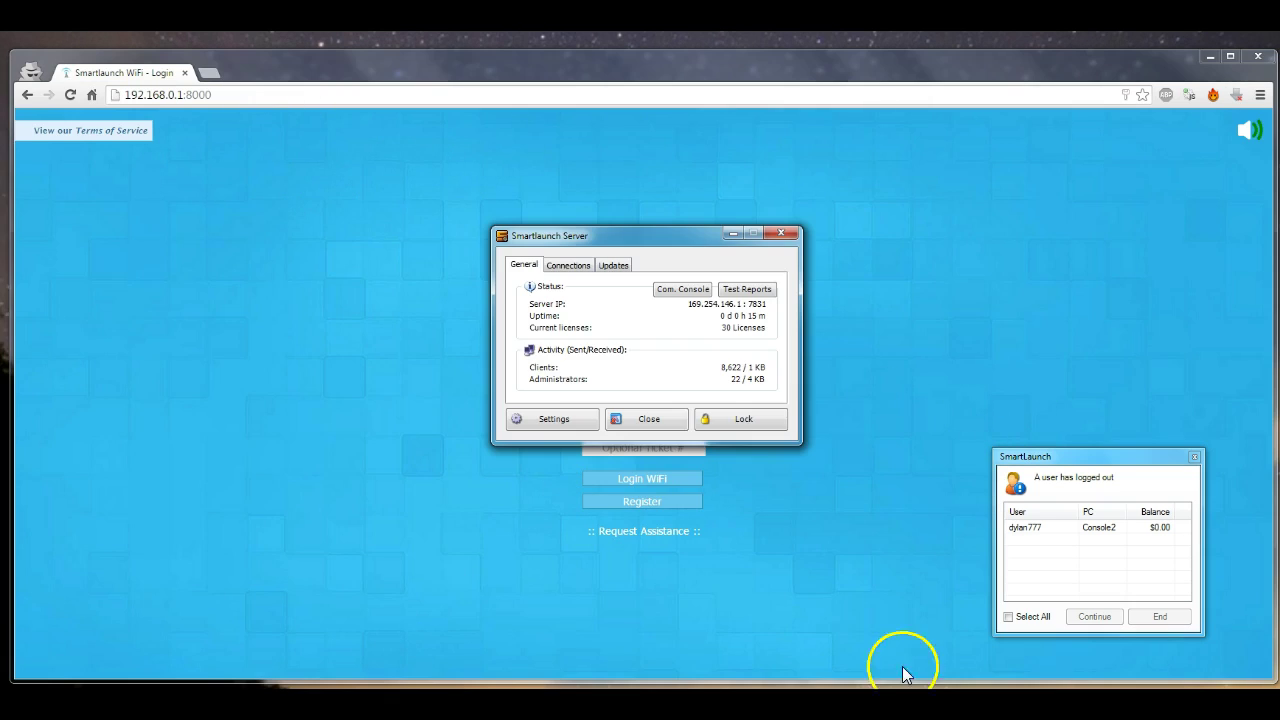
{"action": "left_click", "coordinate": [540, 418]}
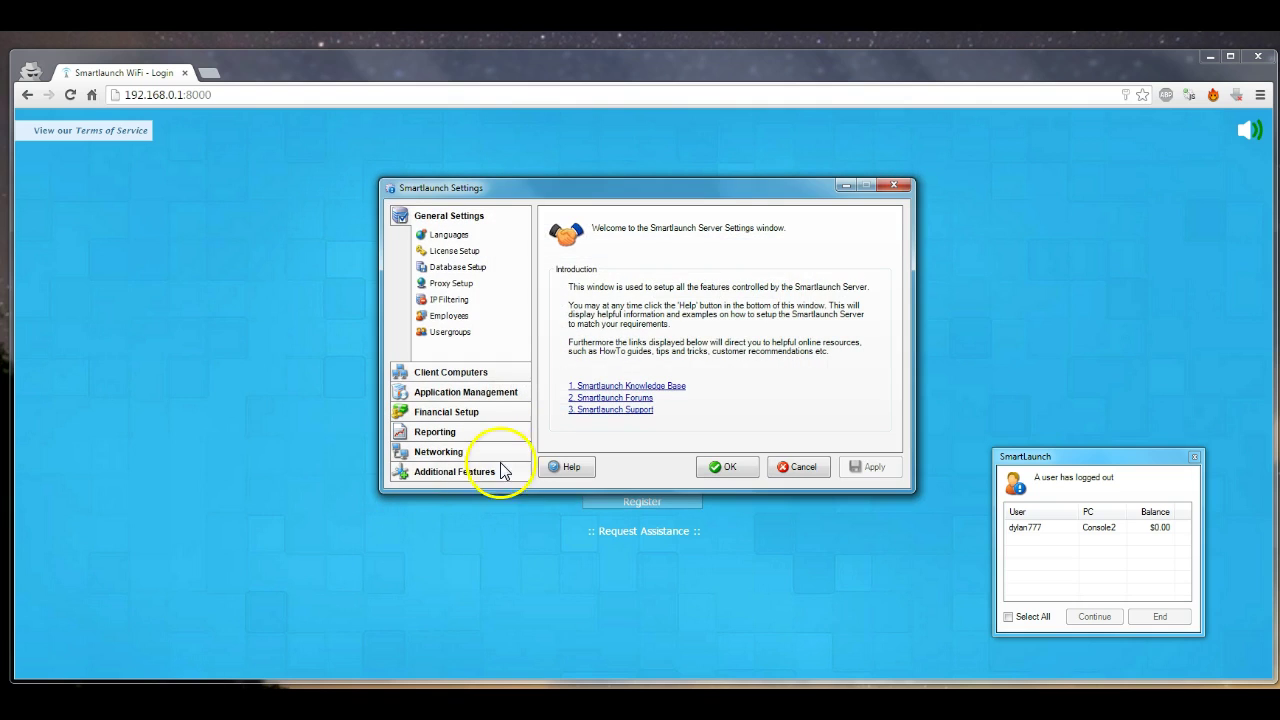
{"action": "left_click", "coordinate": [468, 453]}
{"action": "left_click", "coordinate": [484, 424]}
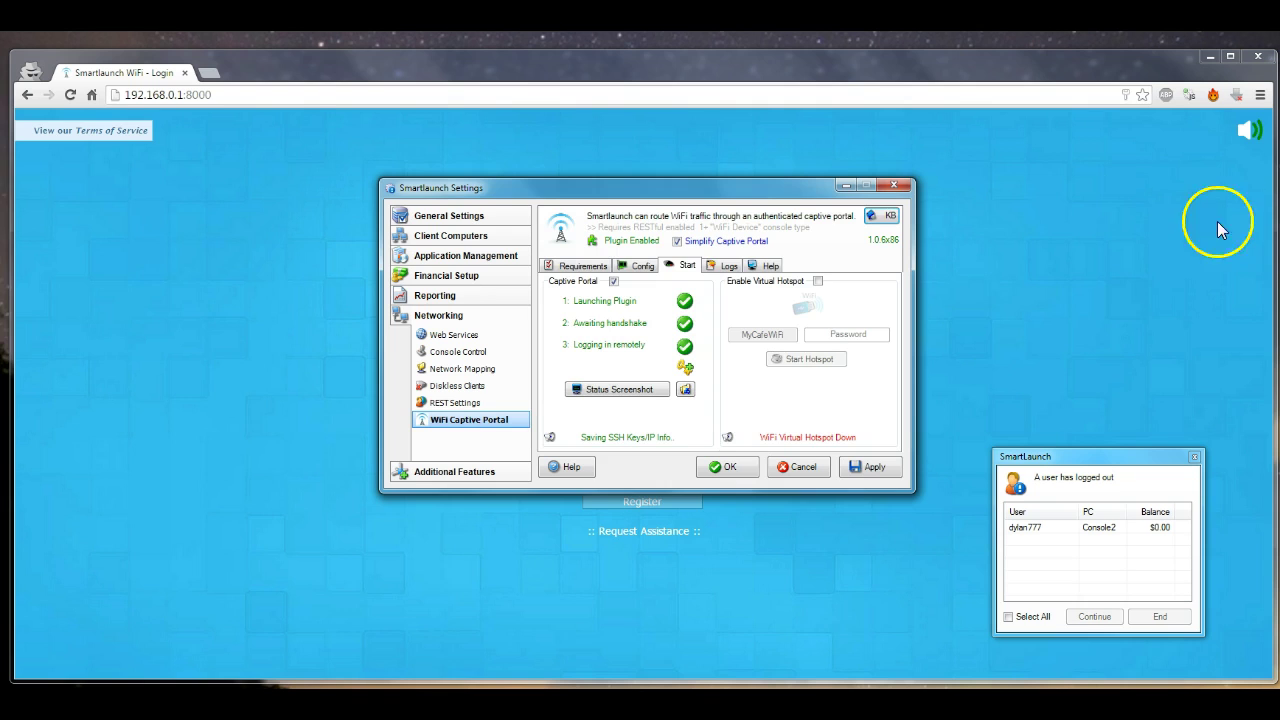
{"action": "left_click", "coordinate": [693, 245]}
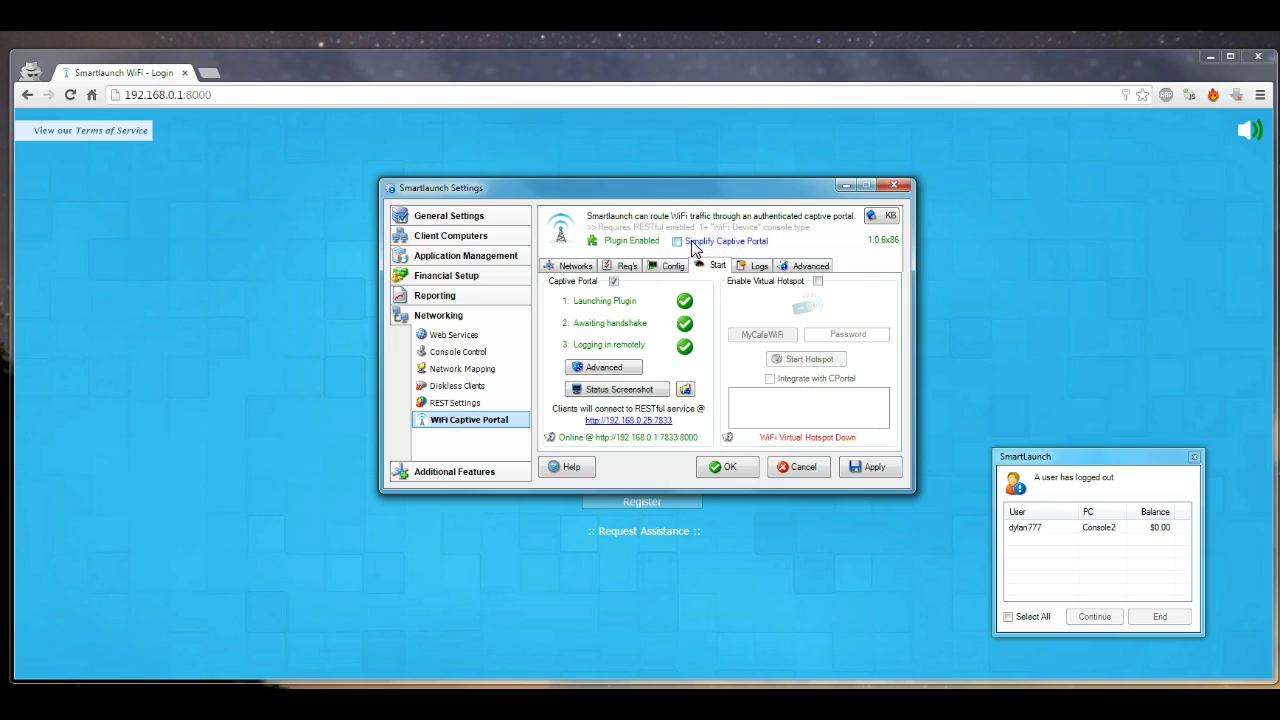
In Advanced, enable auto-start and portal registration, apply, and set the registration usergroup to Members
{"action": "left_click", "coordinate": [806, 266]}
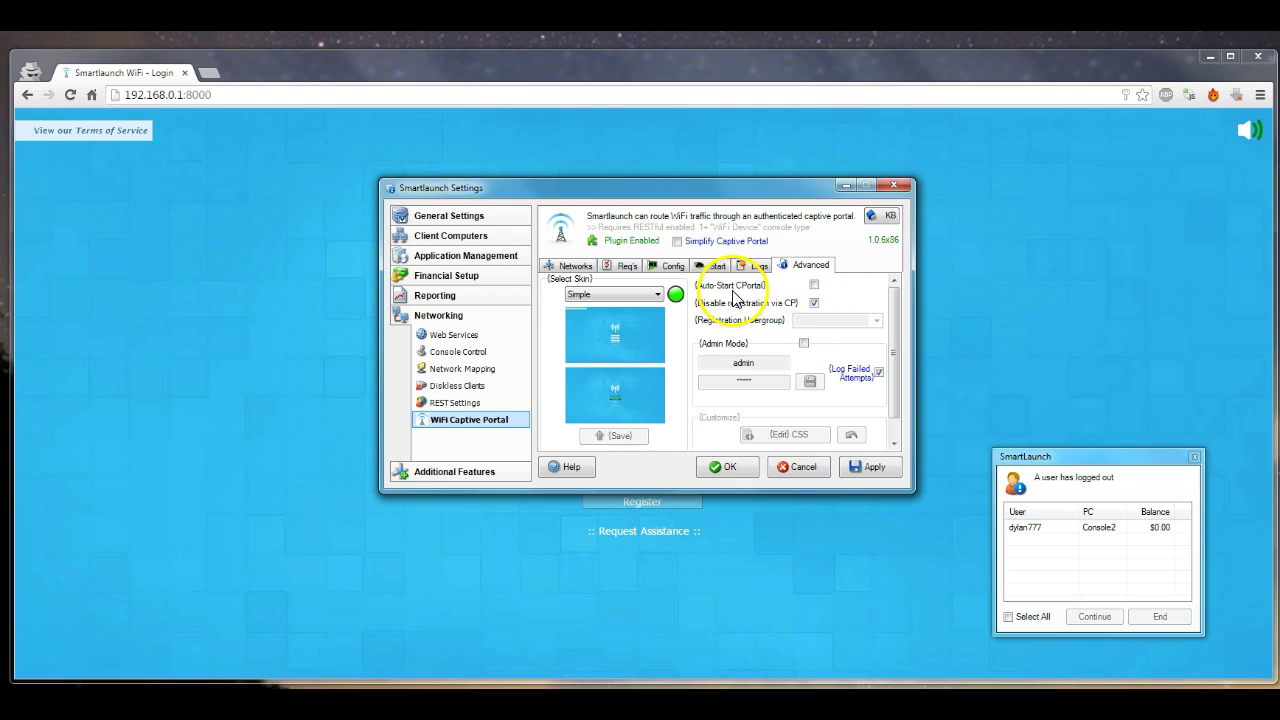
{"action": "left_click", "coordinate": [815, 287]}
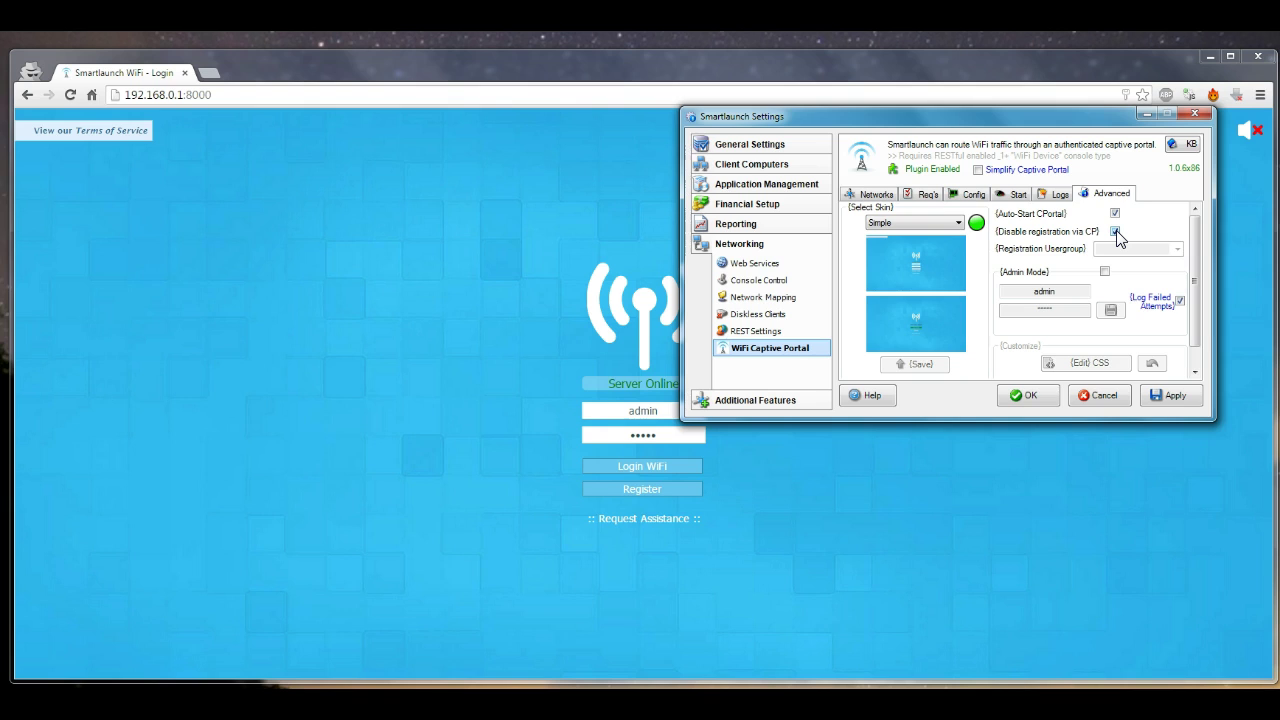
{"action": "left_click", "coordinate": [1116, 233]}
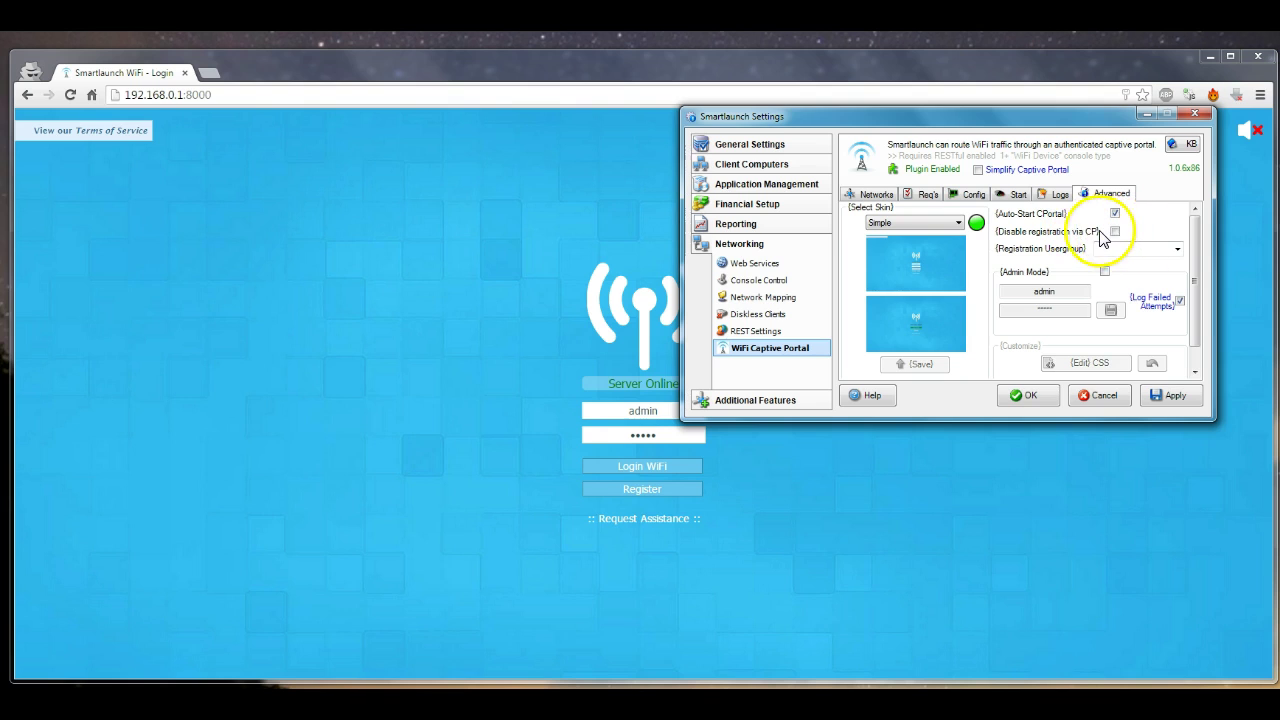
{"action": "left_click", "coordinate": [1176, 395]}
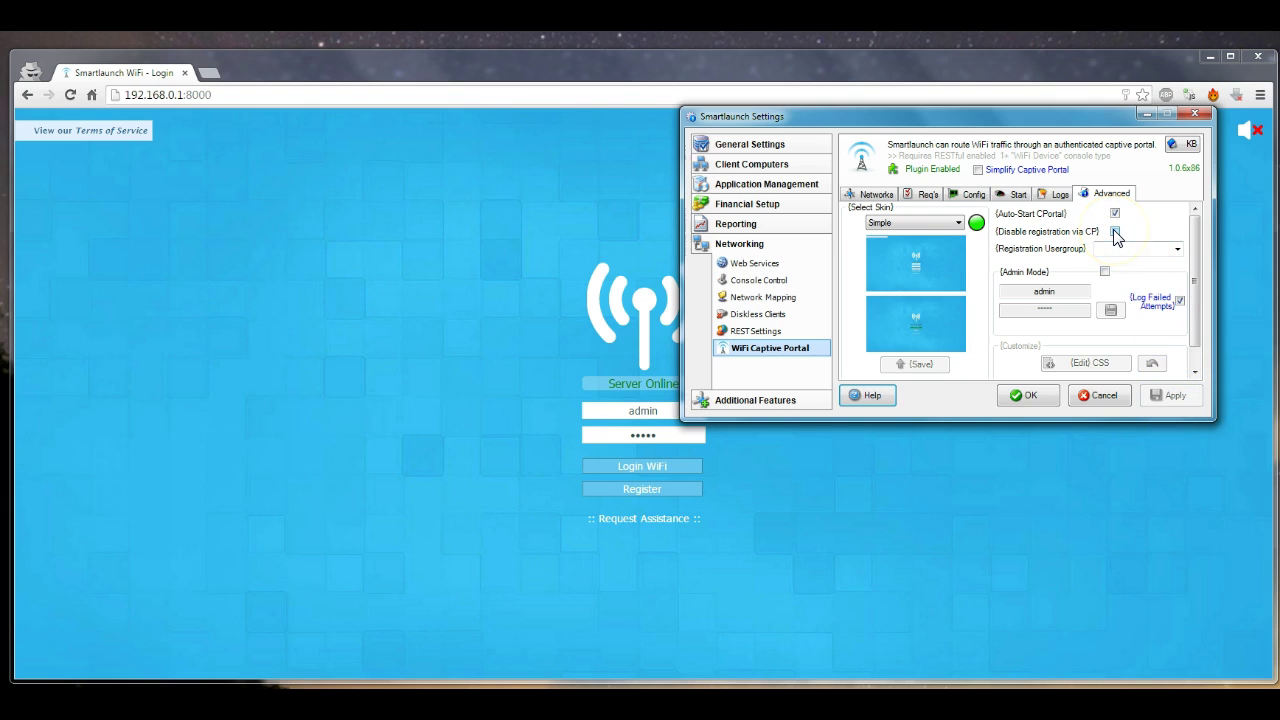
{"action": "left_click", "coordinate": [1116, 232]}
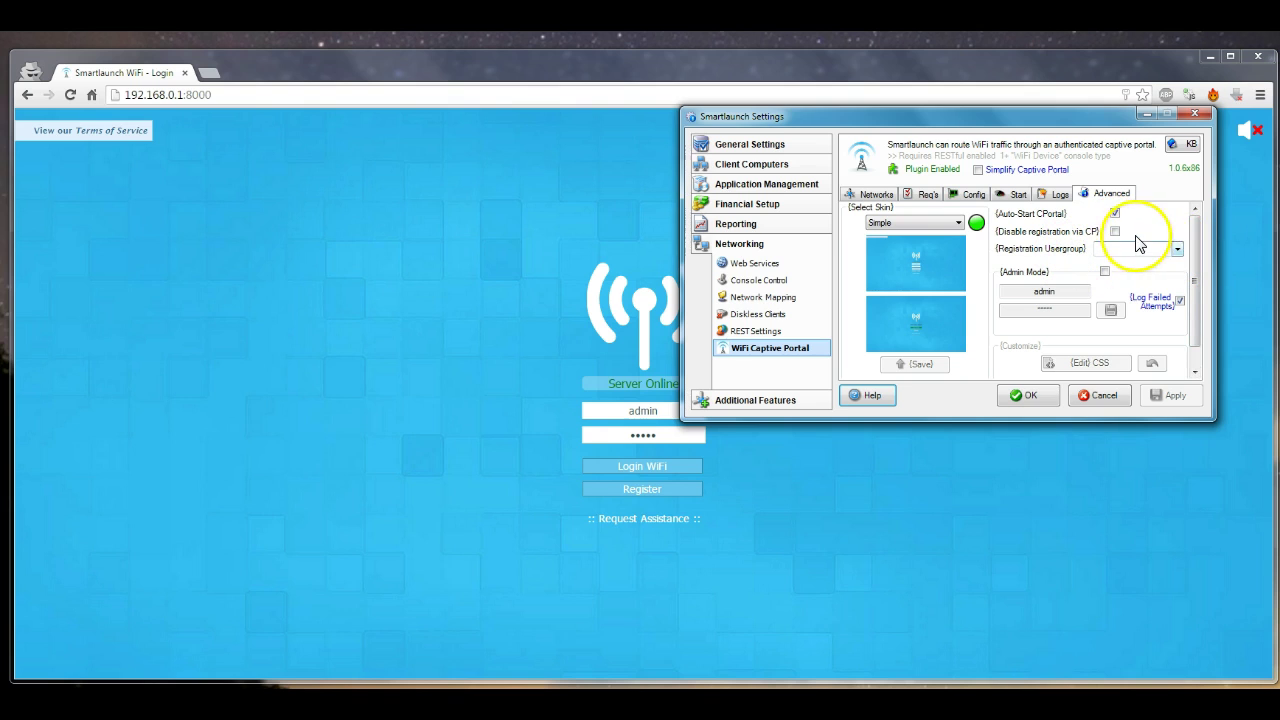
{"action": "left_click", "coordinate": [1180, 250]}
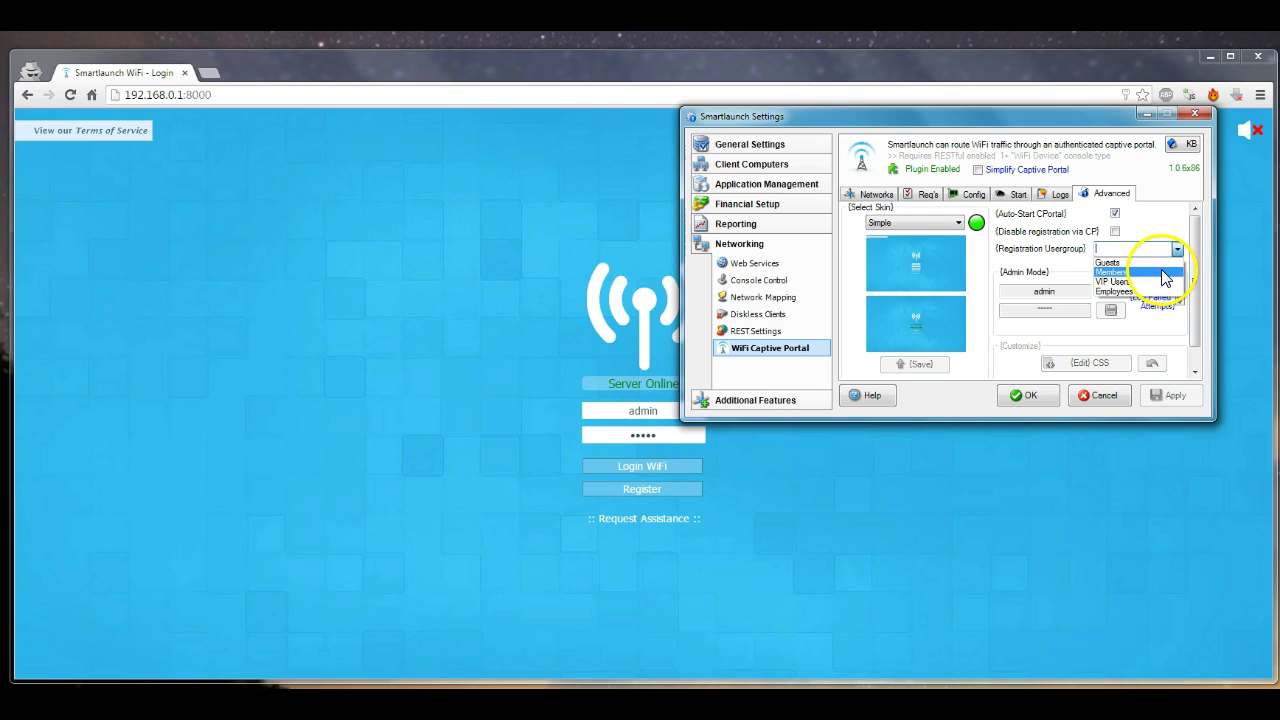
{"action": "left_click", "coordinate": [1155, 272]}
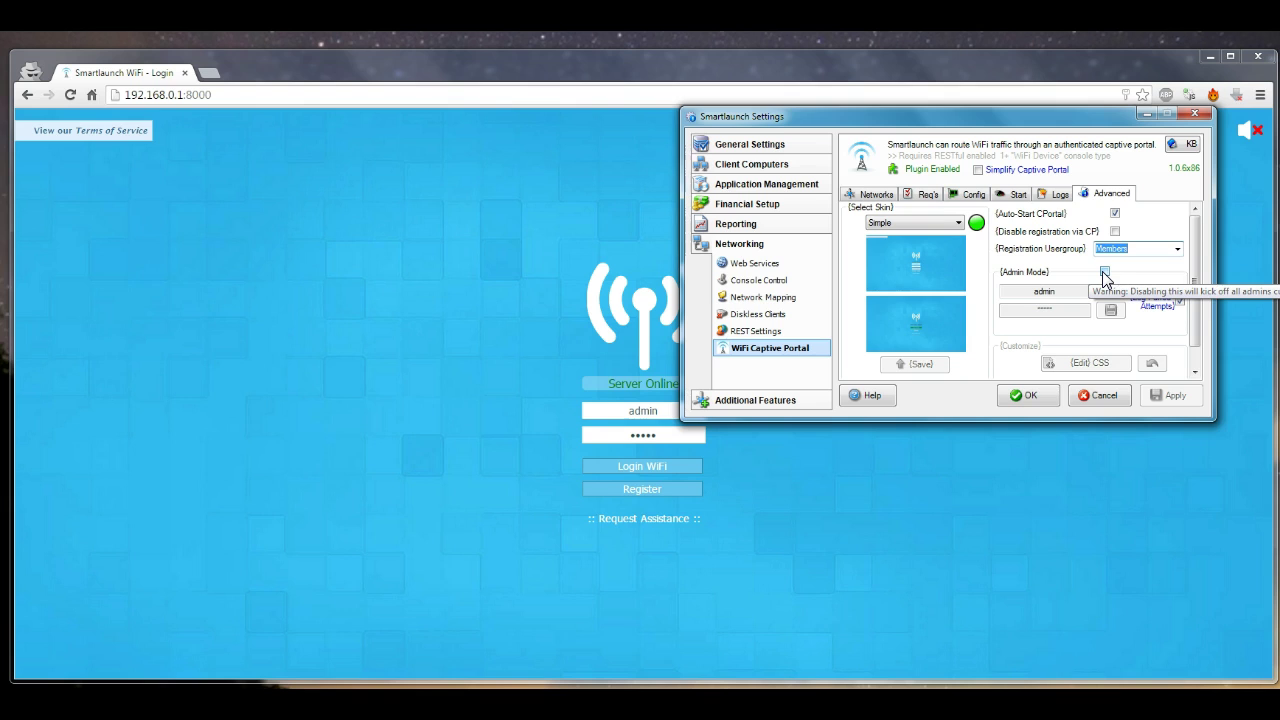
Enable Admin Mode with admin credentials saved, then return to the WiFi login page
{"action": "left_click", "coordinate": [1104, 272]}
{"action": "left_click", "coordinate": [1060, 310]}
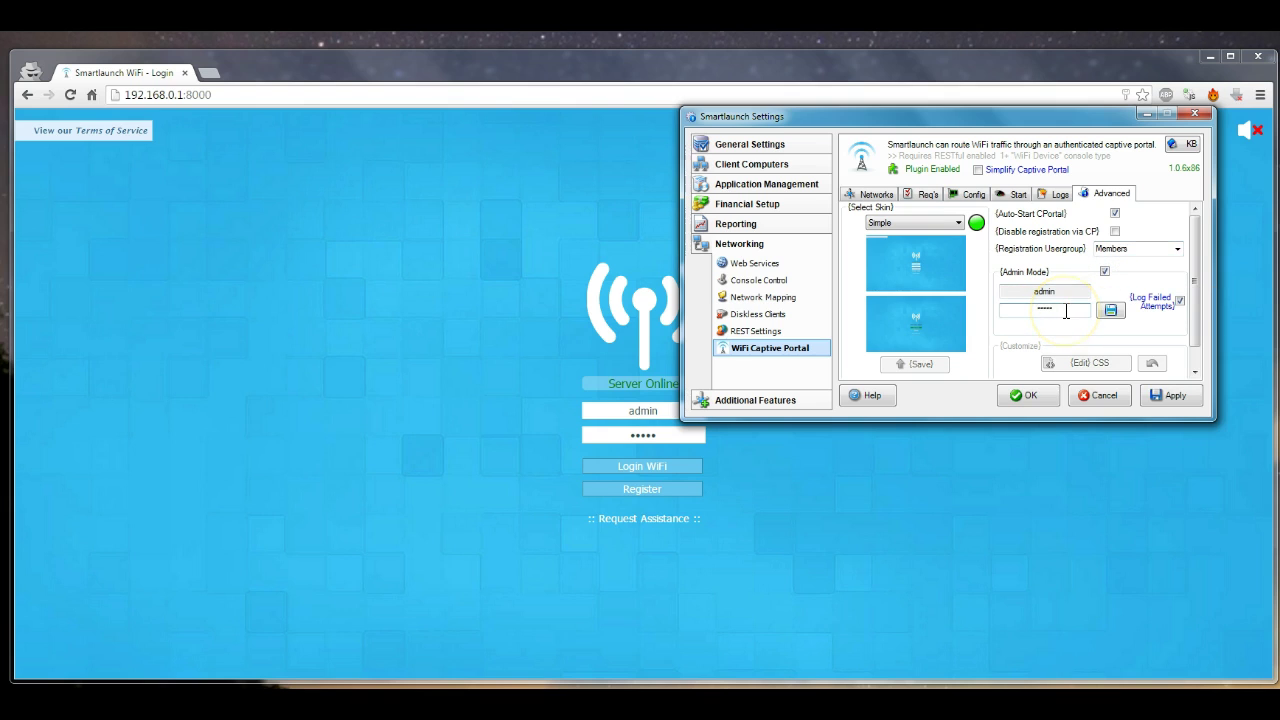
{"action": "left_click_drag", "start_coordinate": [1064, 310], "coordinate": [1006, 311]}
{"action": "left_click", "coordinate": [1110, 310]}
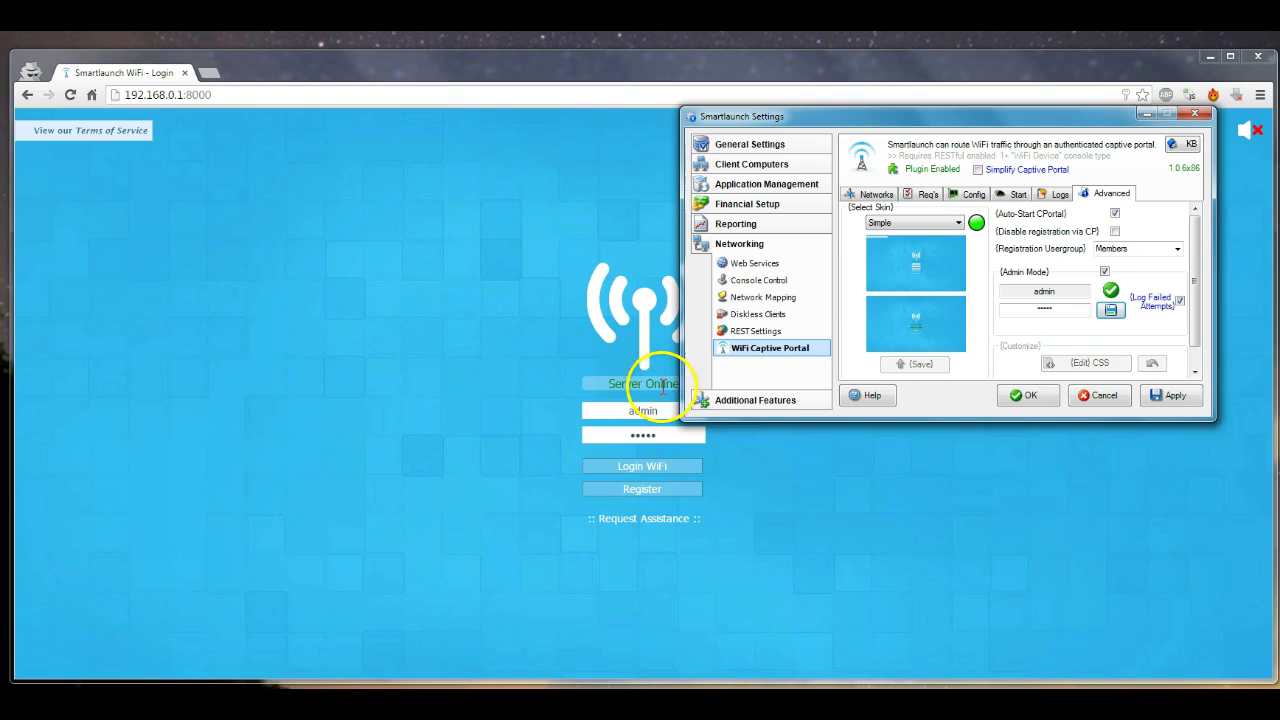
{"action": "double_click", "coordinate": [646, 410]}
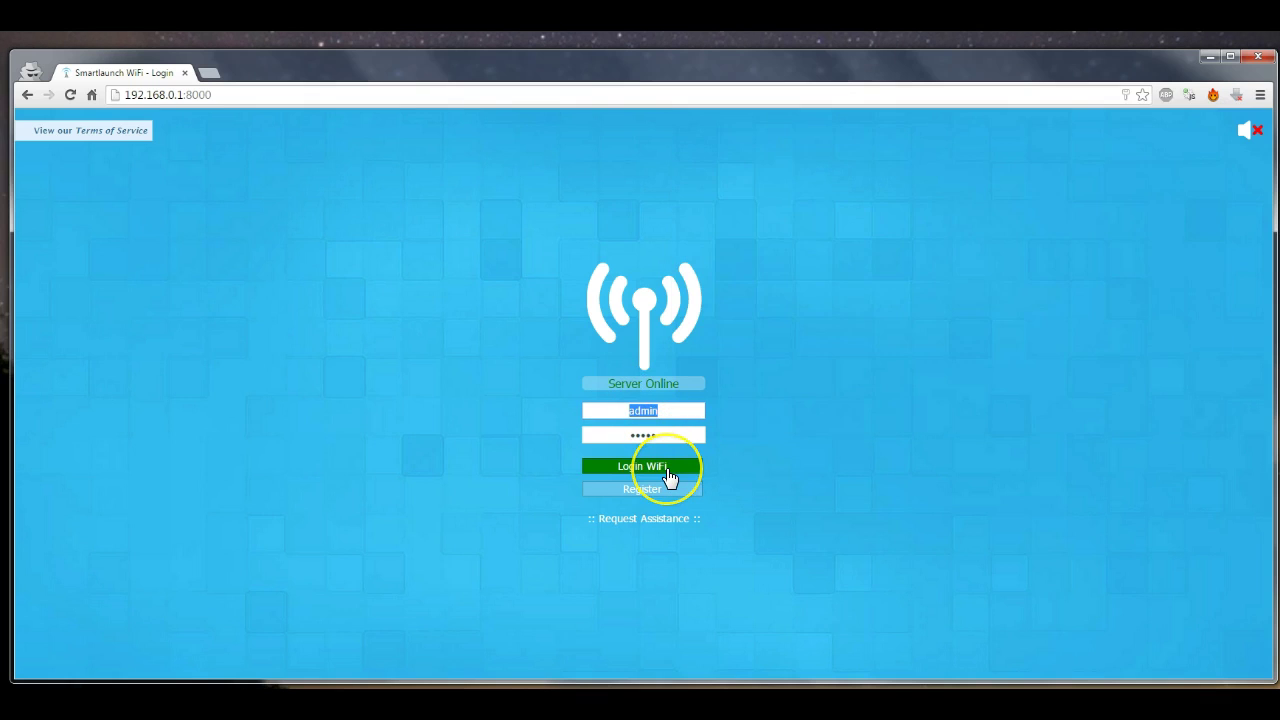
Attempt the admin WiFi login twice, then apply the captive portal settings
{"action": "left_click", "coordinate": [668, 470]}
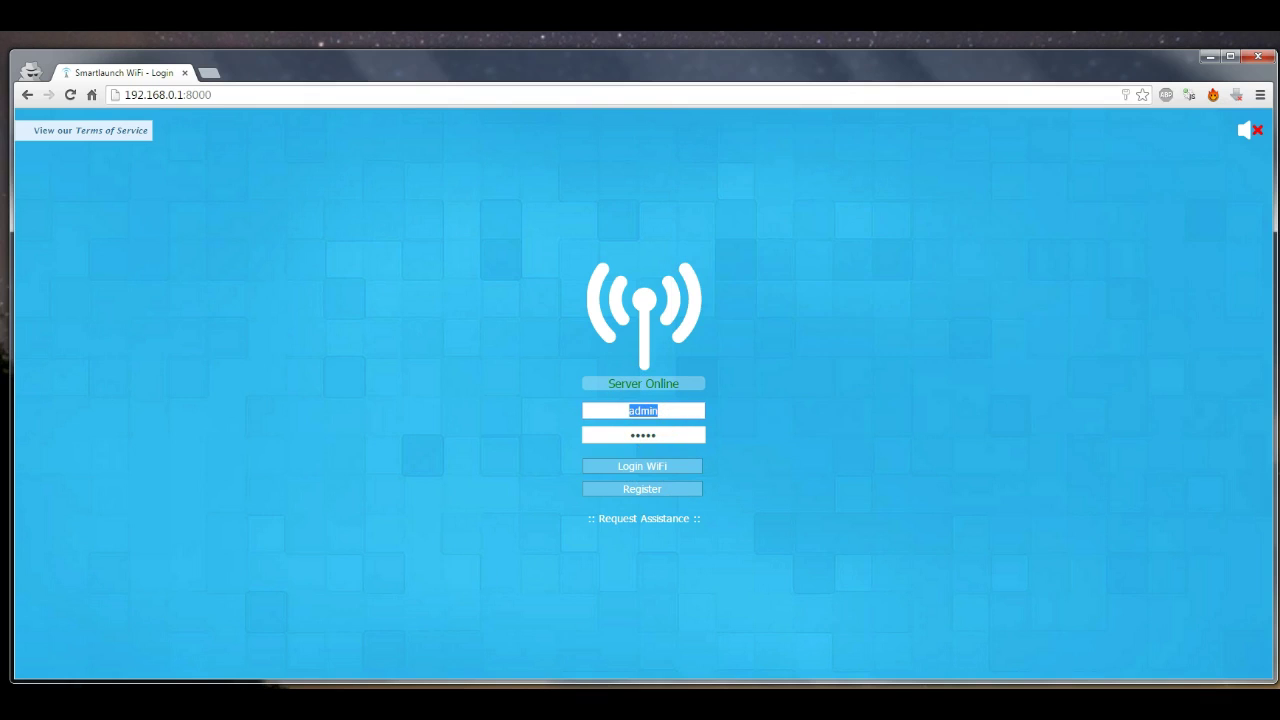
{"action": "left_click", "coordinate": [652, 466]}
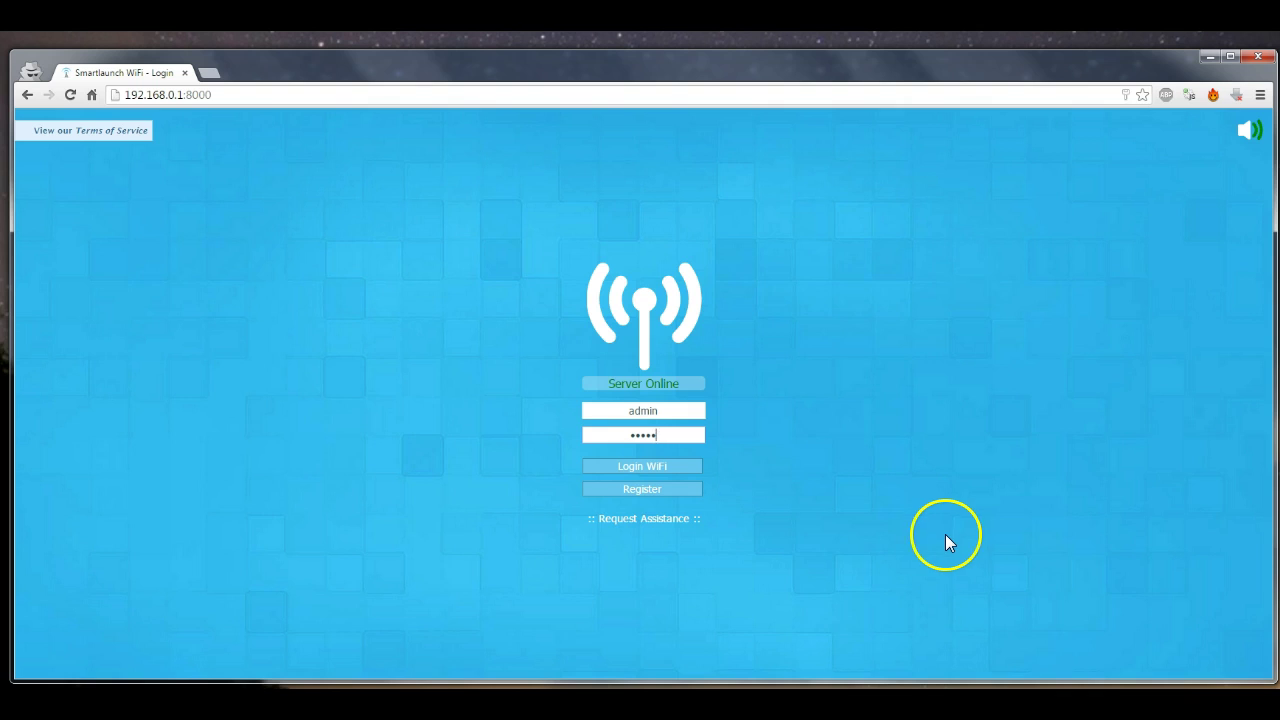
{"action": "left_click", "coordinate": [965, 684]}
{"action": "left_click", "coordinate": [1176, 395]}
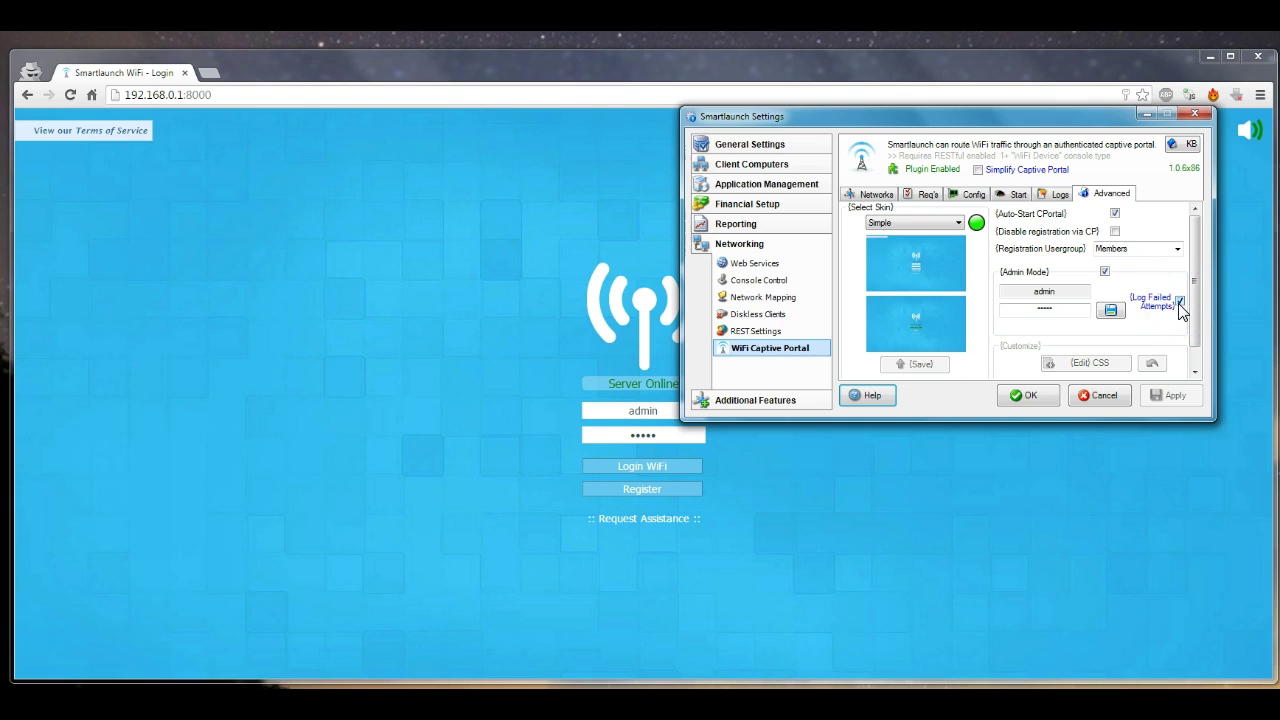
Check the Access Denied entry in Administrator's Recent Log, then minimize the Administrator
{"action": "left_click", "coordinate": [820, 686]}
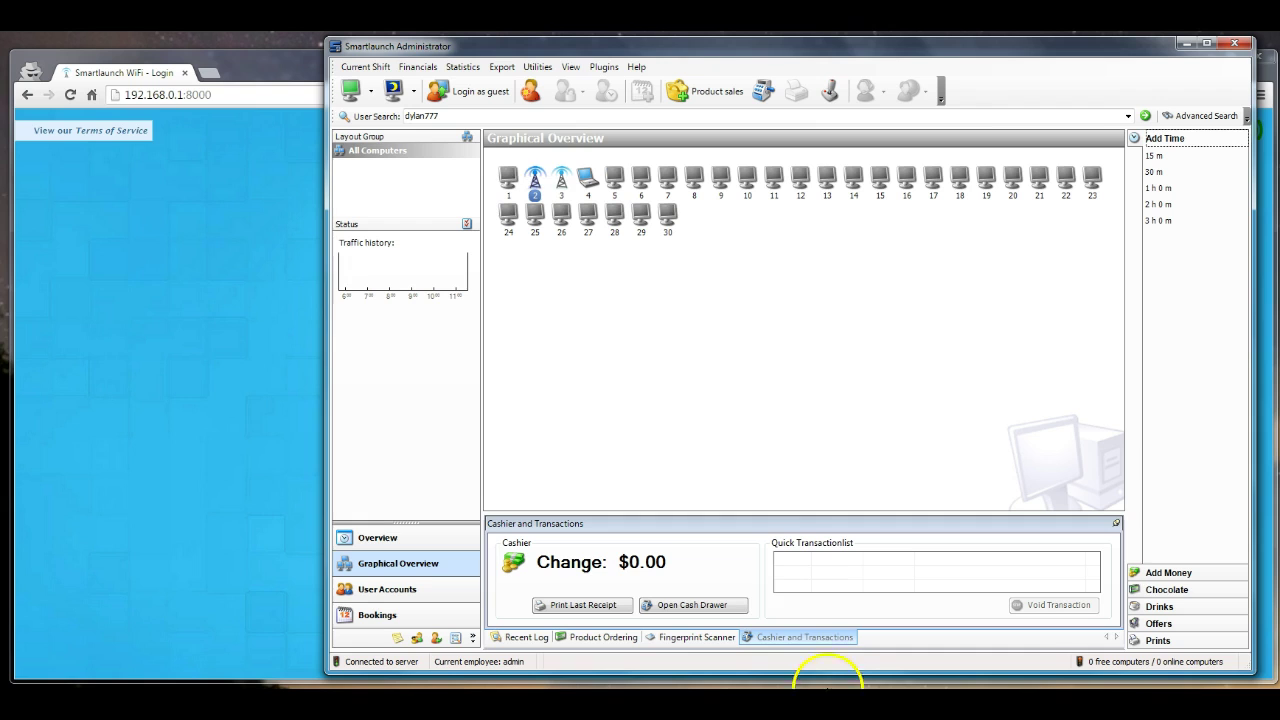
{"action": "left_click", "coordinate": [522, 638]}
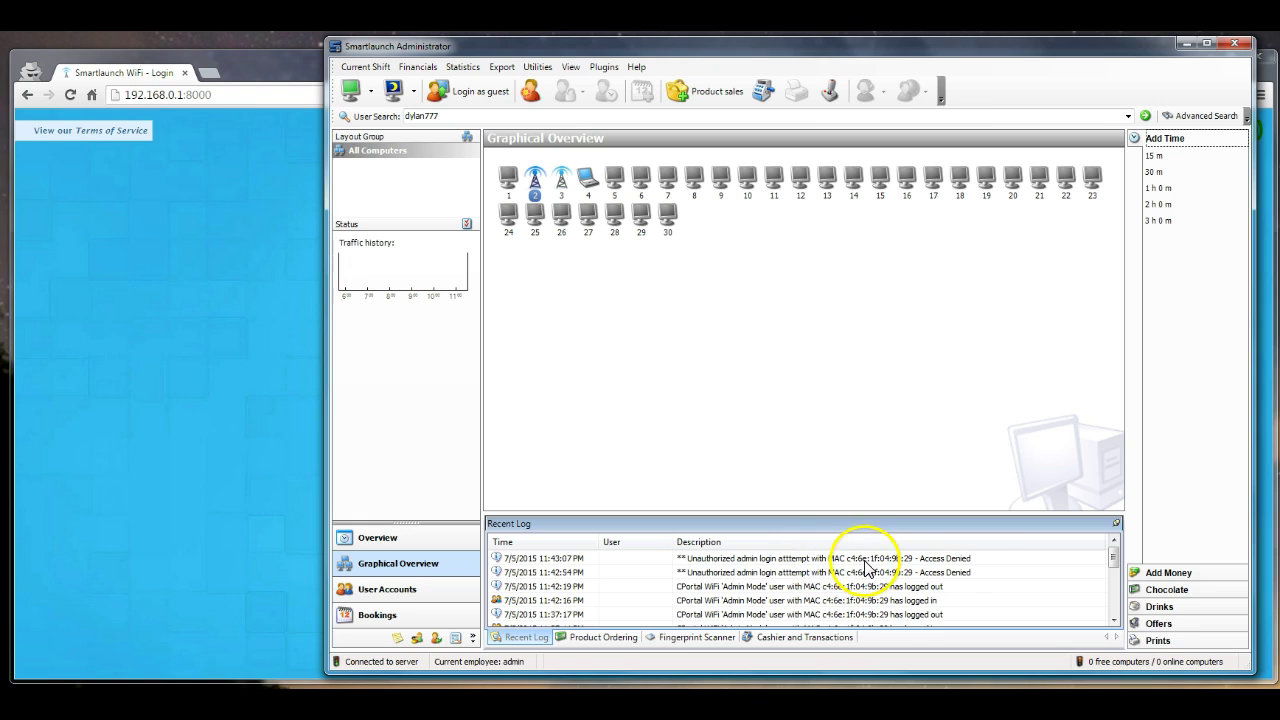
{"action": "left_click", "coordinate": [968, 559]}
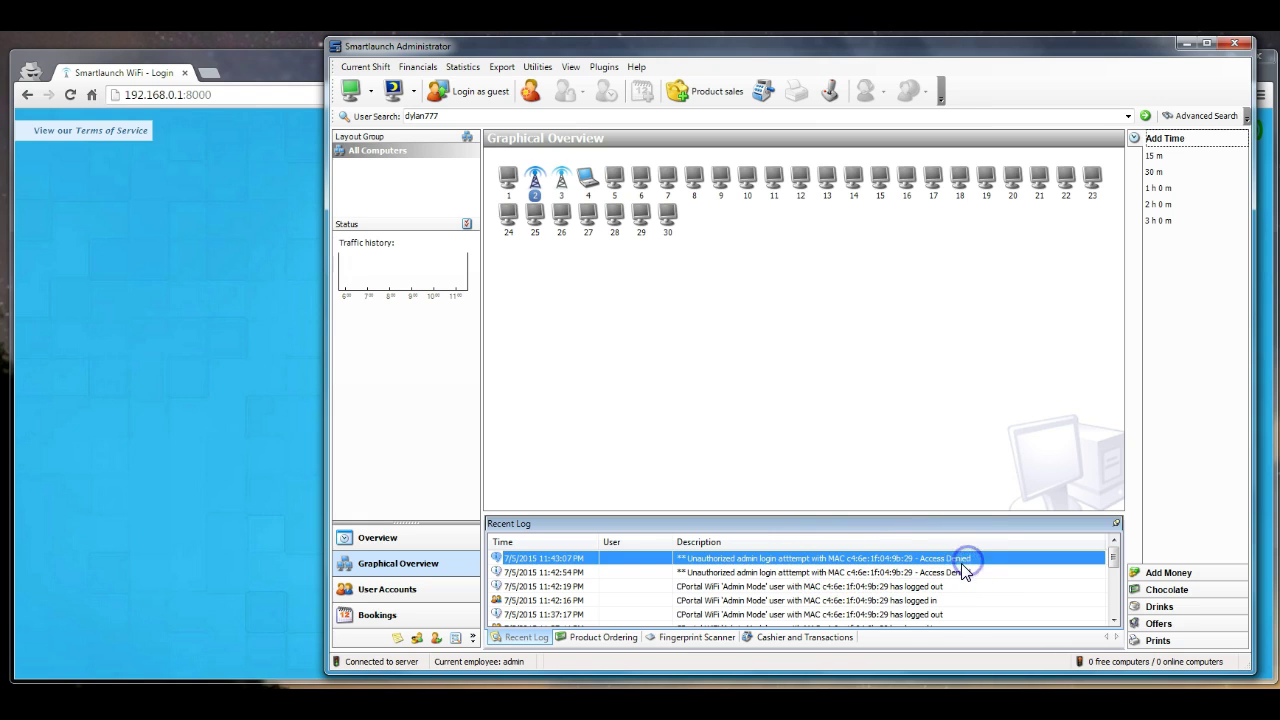
{"action": "left_click", "coordinate": [1187, 44]}
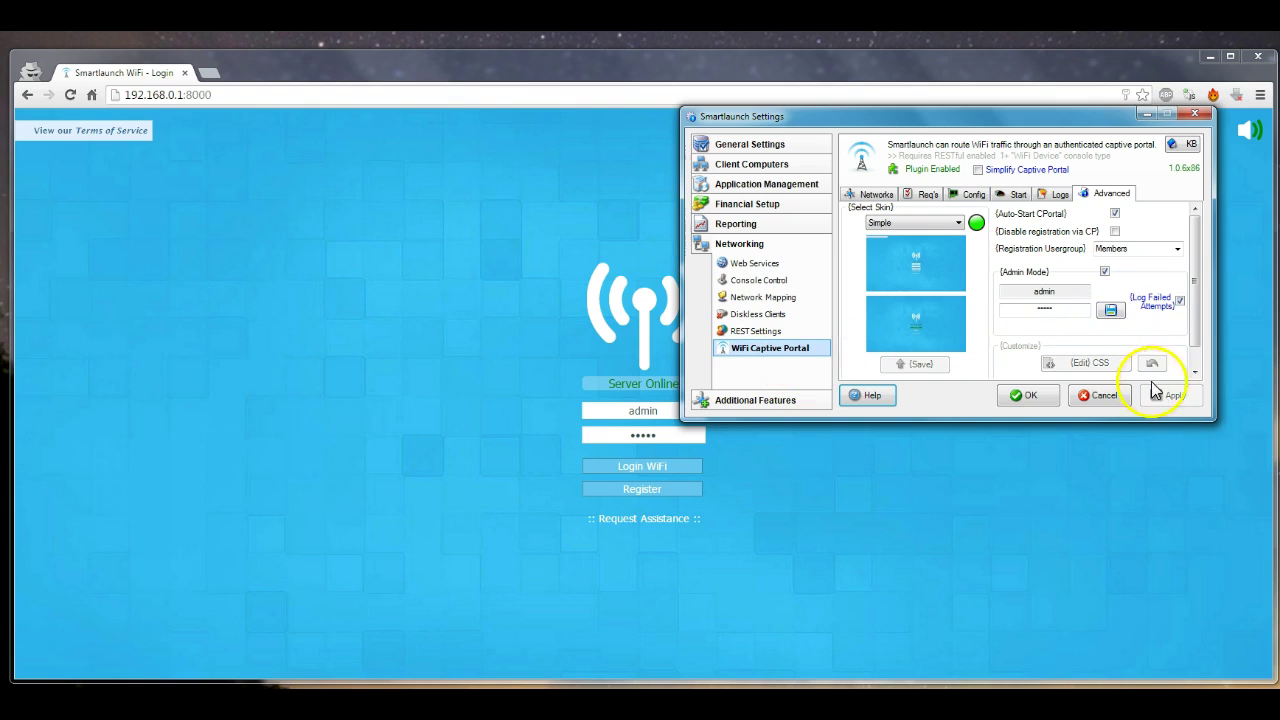
Apply Admin Mode enabled and log in to WiFi as the admin
{"action": "left_click", "coordinate": [1104, 271]}
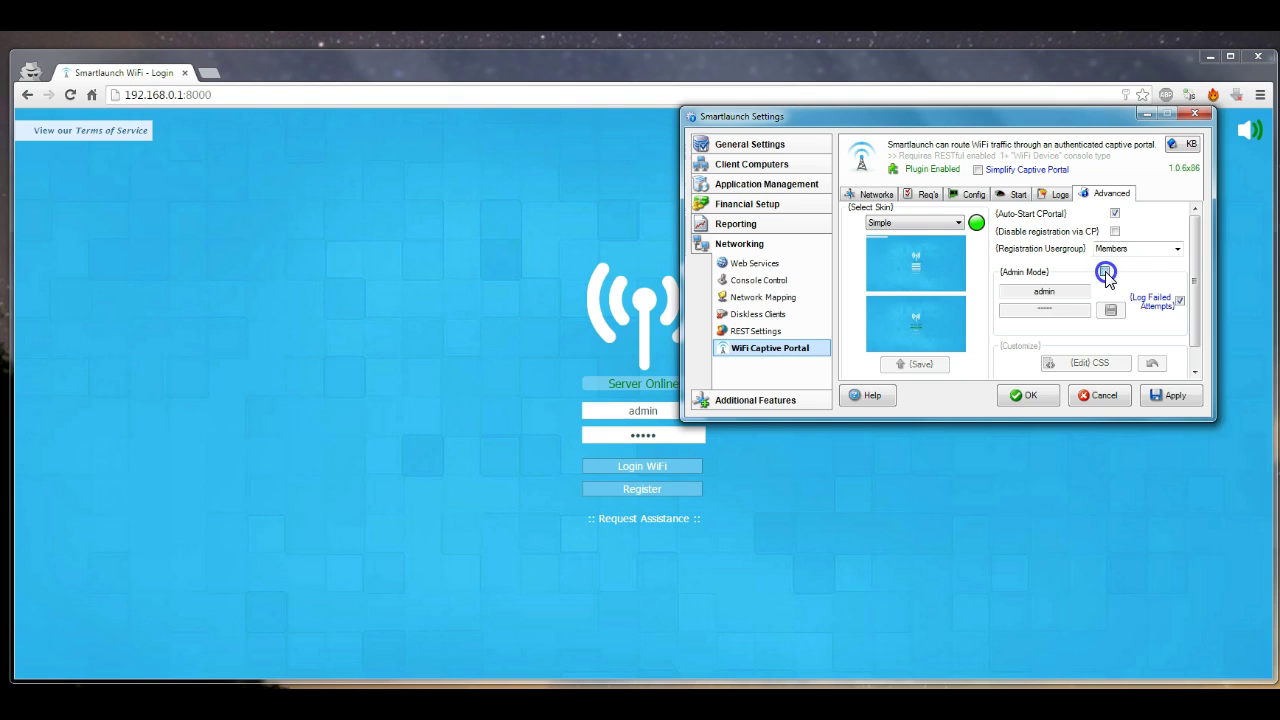
{"action": "left_click", "coordinate": [1177, 396]}
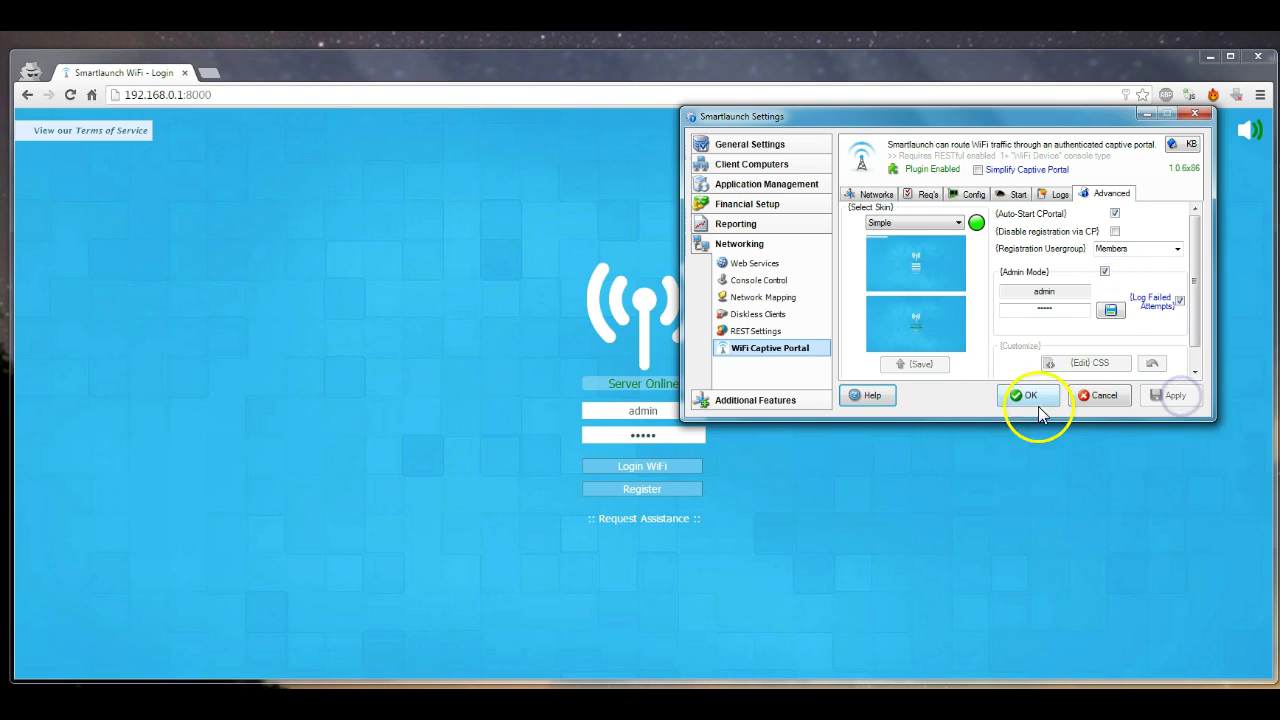
{"action": "left_click", "coordinate": [652, 467]}
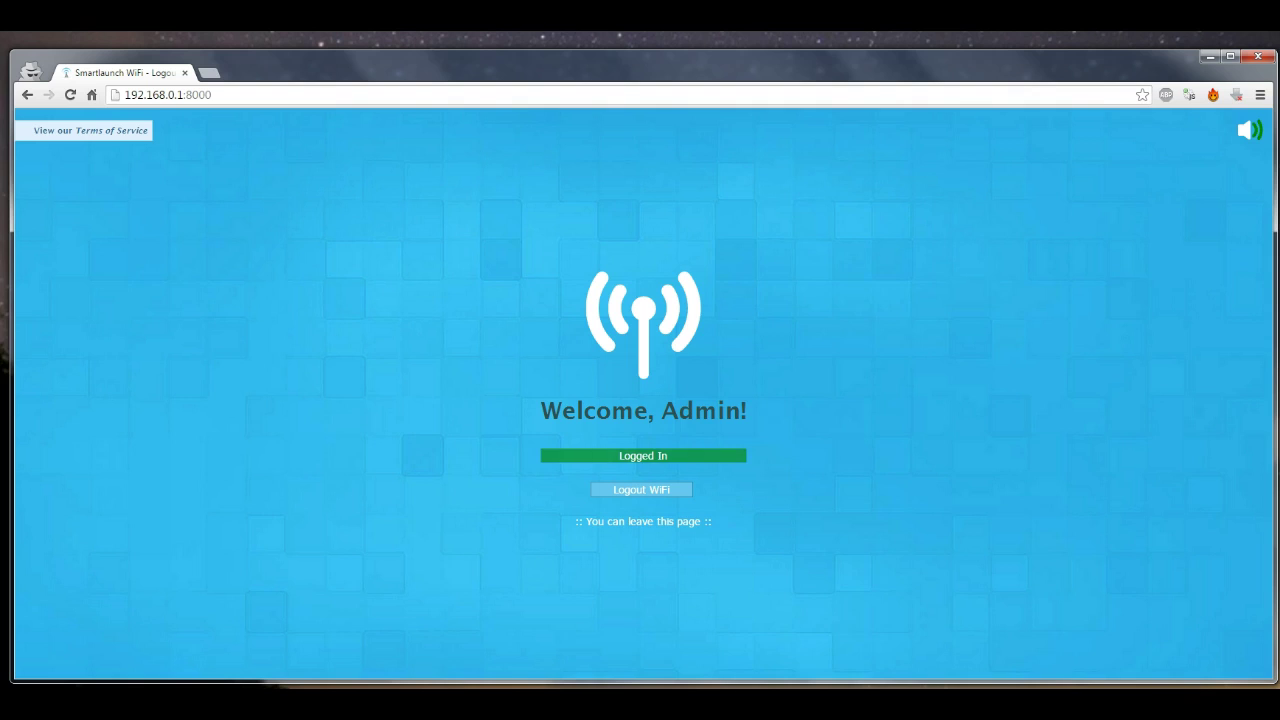
Untick Admin Mode in the captive portal settings and apply it, killing admin sessions
{"action": "left_click", "coordinate": [915, 640]}
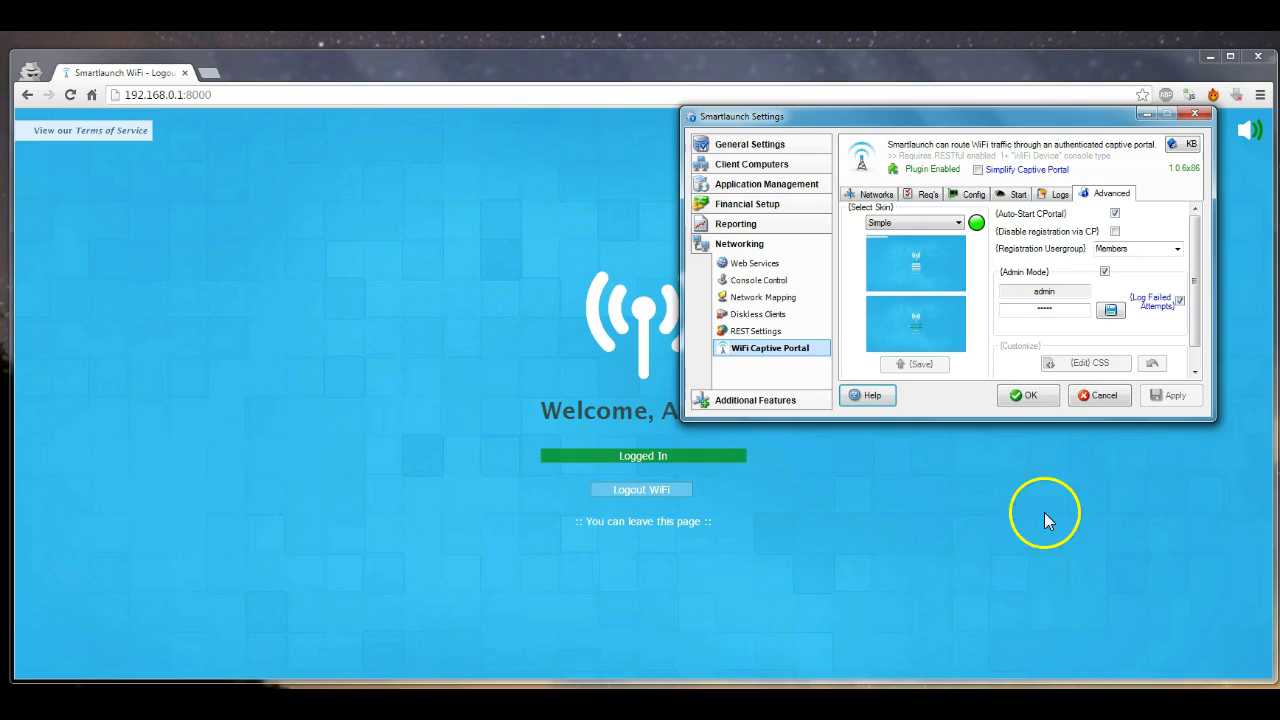
{"action": "left_click", "coordinate": [1105, 272]}
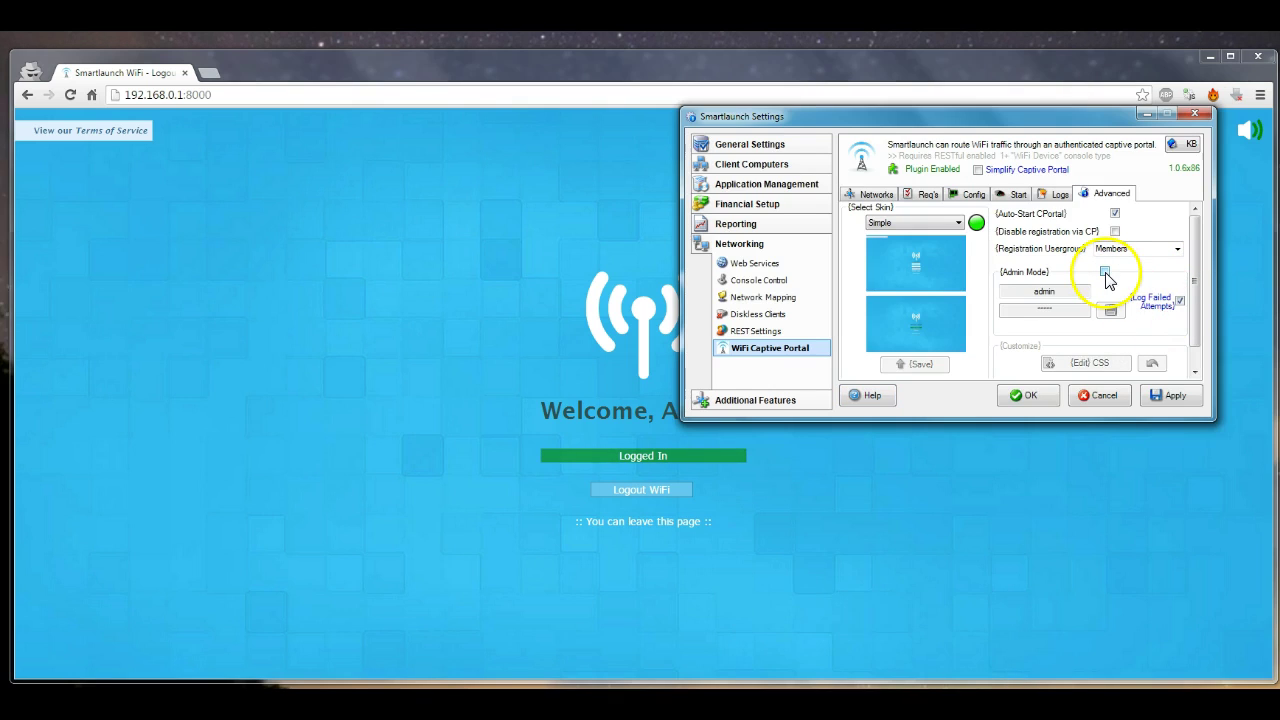
{"action": "left_click_drag", "start_coordinate": [1063, 114], "coordinate": [845, 123]}
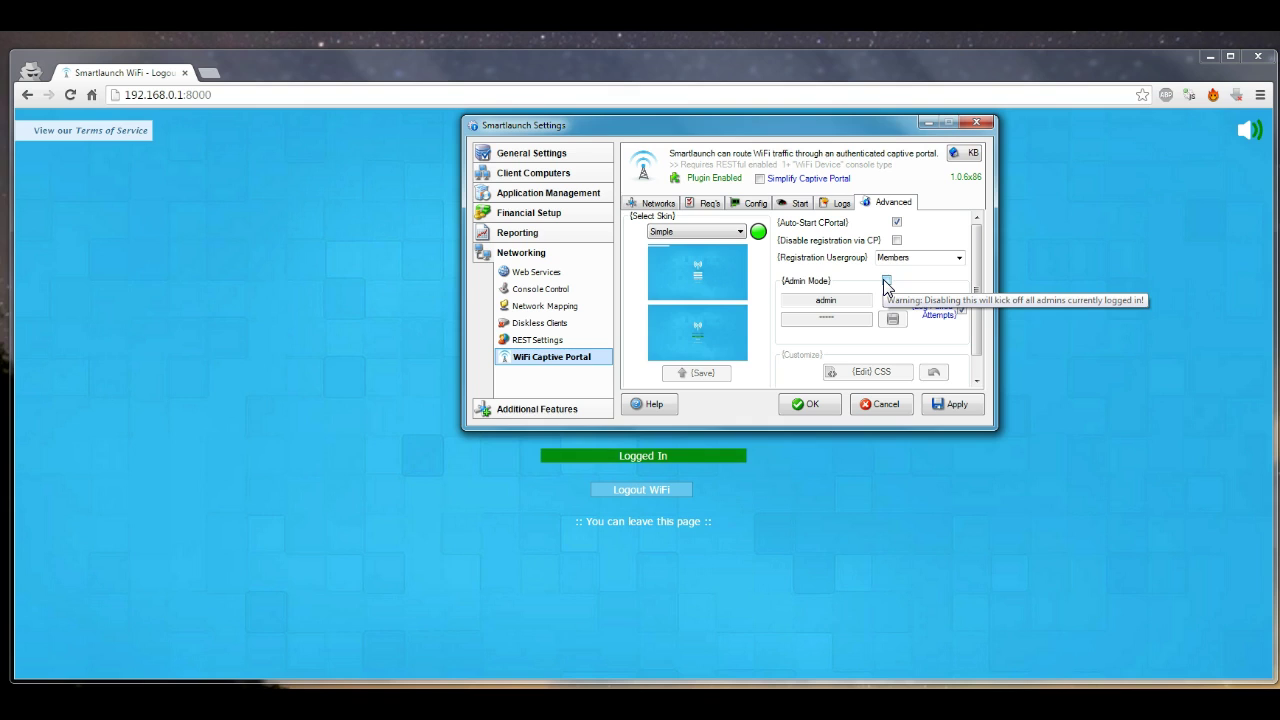
{"action": "left_click", "coordinate": [955, 403]}
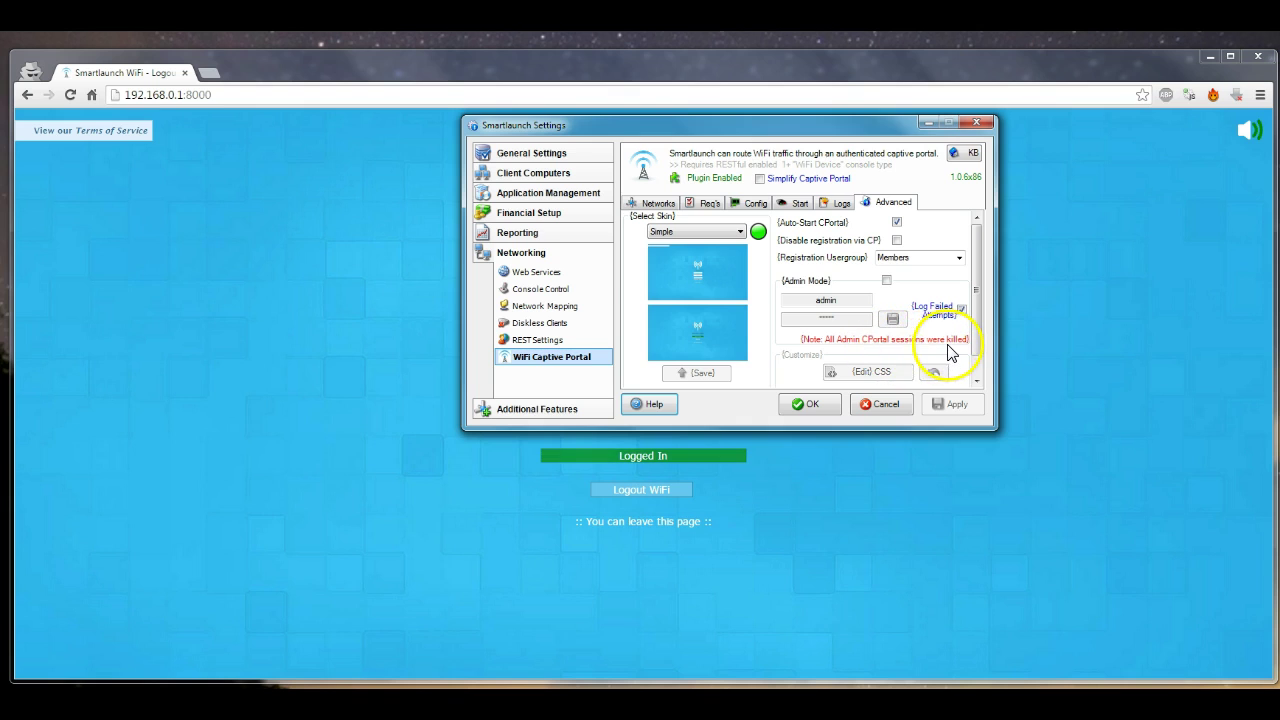
{"action": "key", "text": "Escape"}
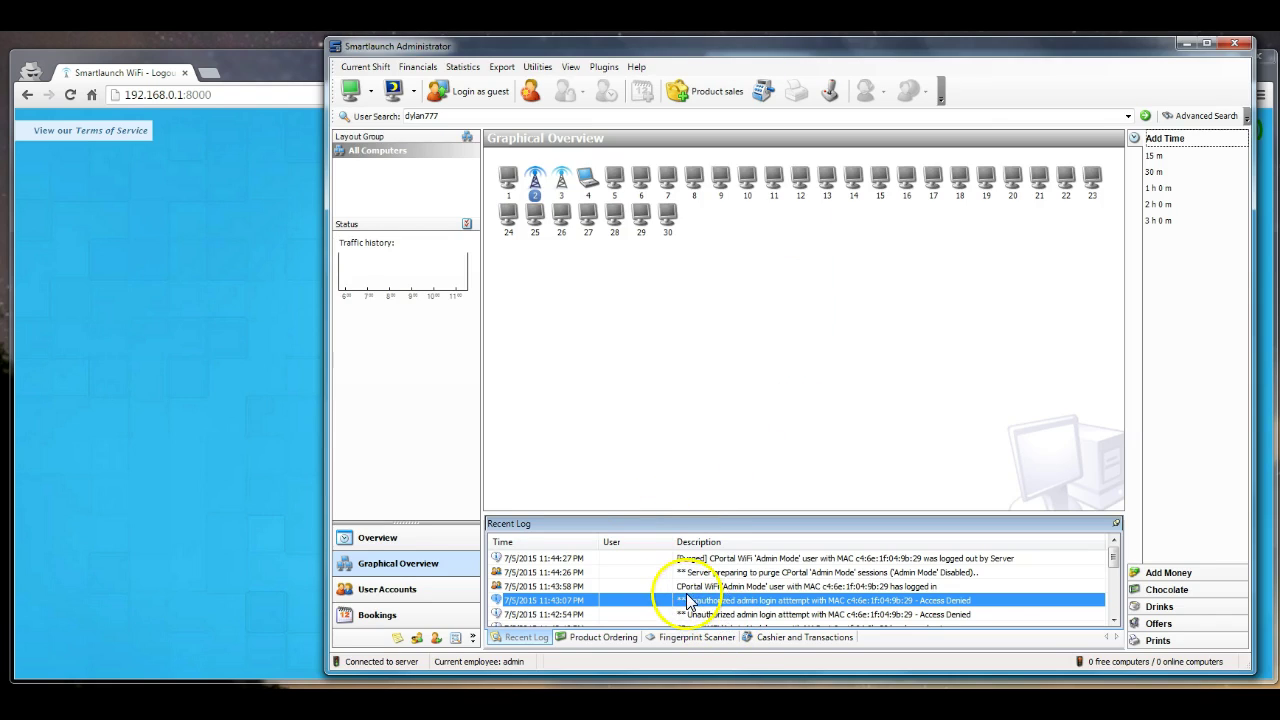
Review the 11:43:58, 11:44:26 and 11:44:27 log rows for the admin purge, then minimize
{"action": "left_click", "coordinate": [760, 587]}
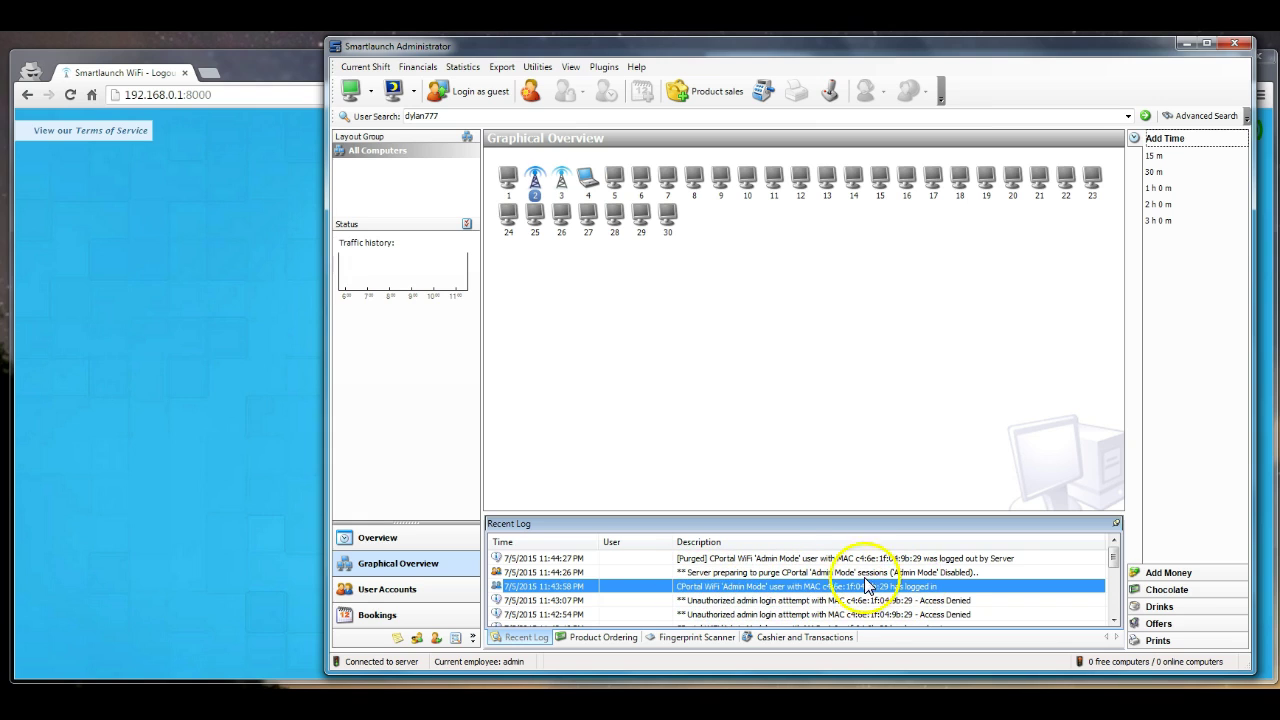
{"action": "left_click", "coordinate": [778, 572]}
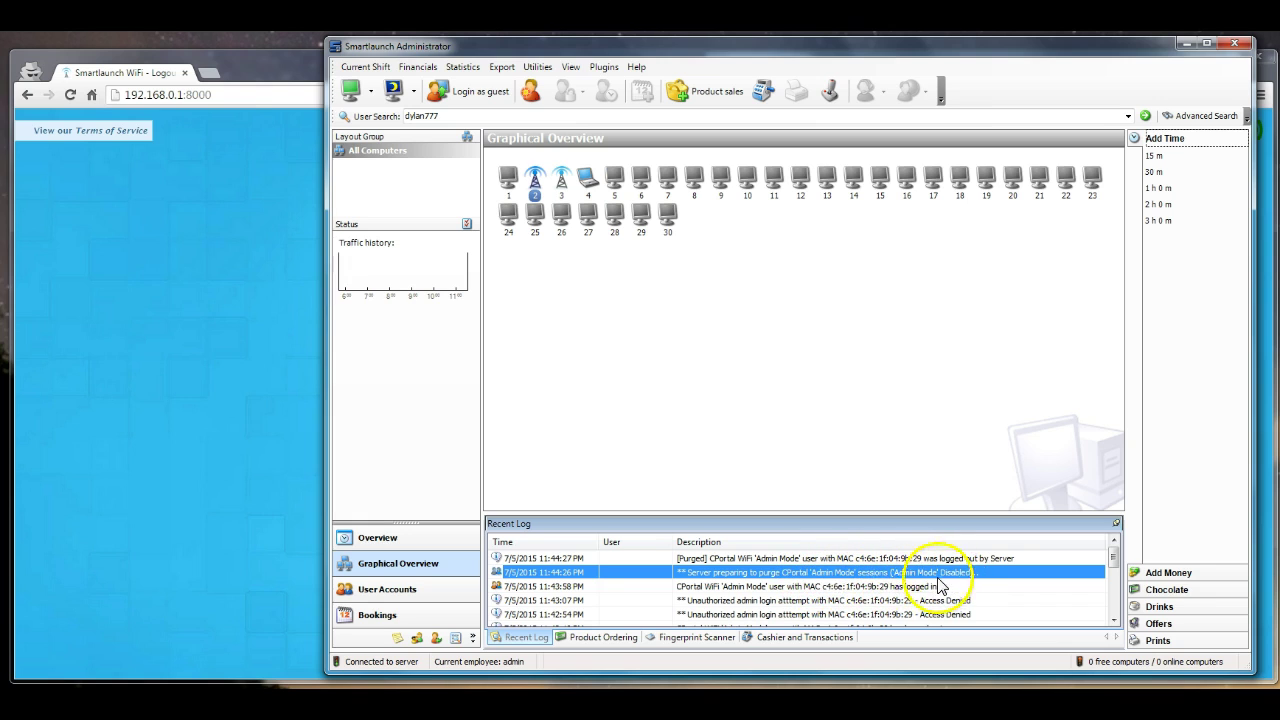
{"action": "left_click", "coordinate": [752, 558]}
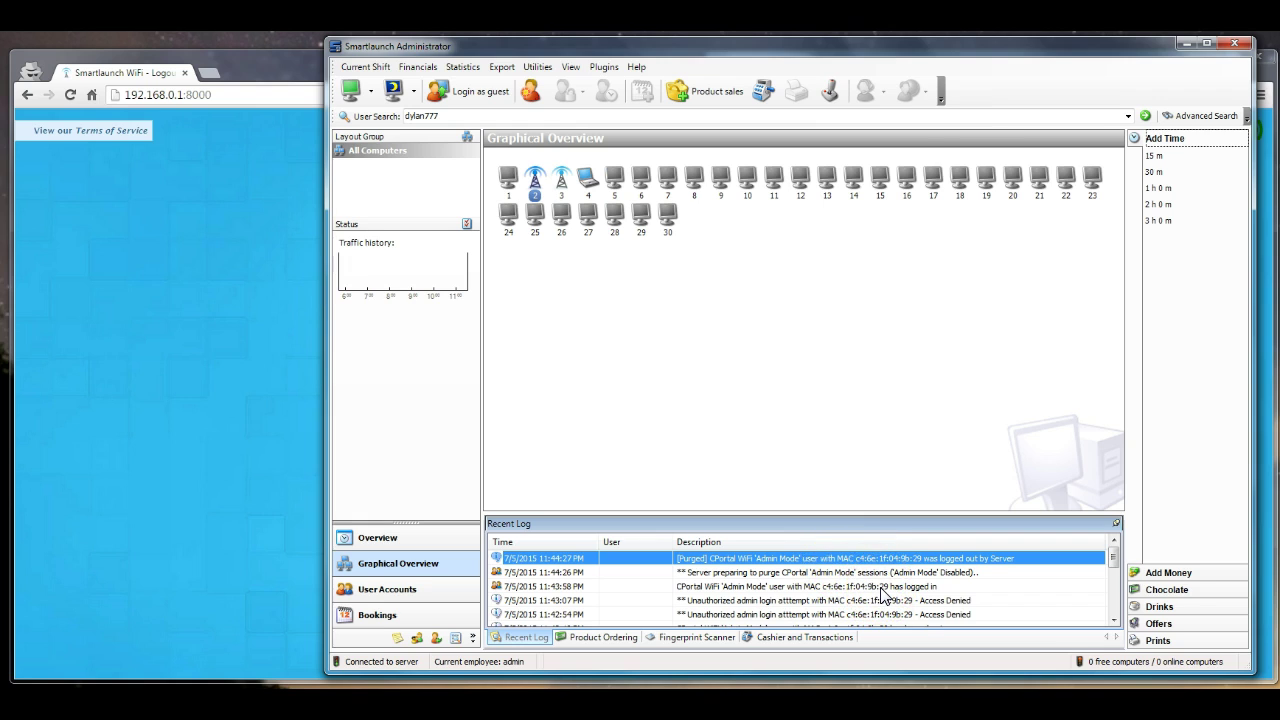
{"action": "left_click", "coordinate": [1189, 46]}
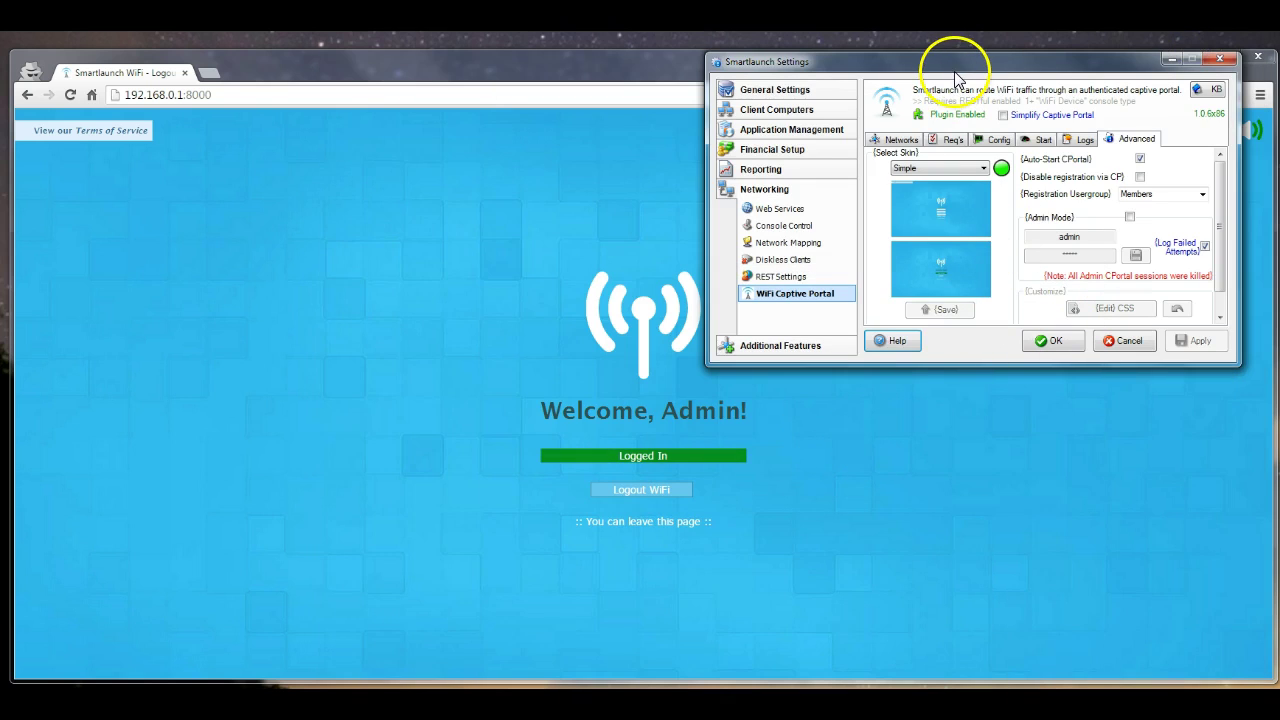
Close the captive portal Settings dialog with OK
{"action": "left_click_drag", "start_coordinate": [955, 70], "coordinate": [946, 96]}
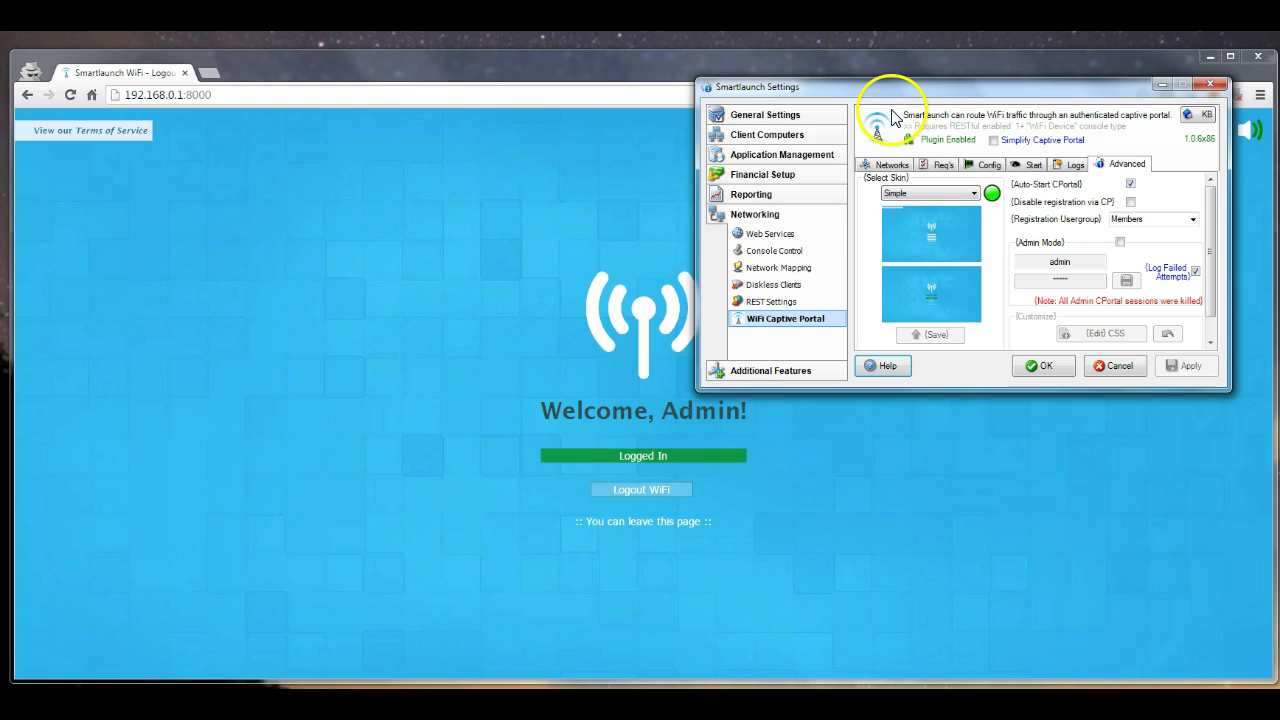
{"action": "left_click_drag", "start_coordinate": [887, 88], "coordinate": [842, 61]}
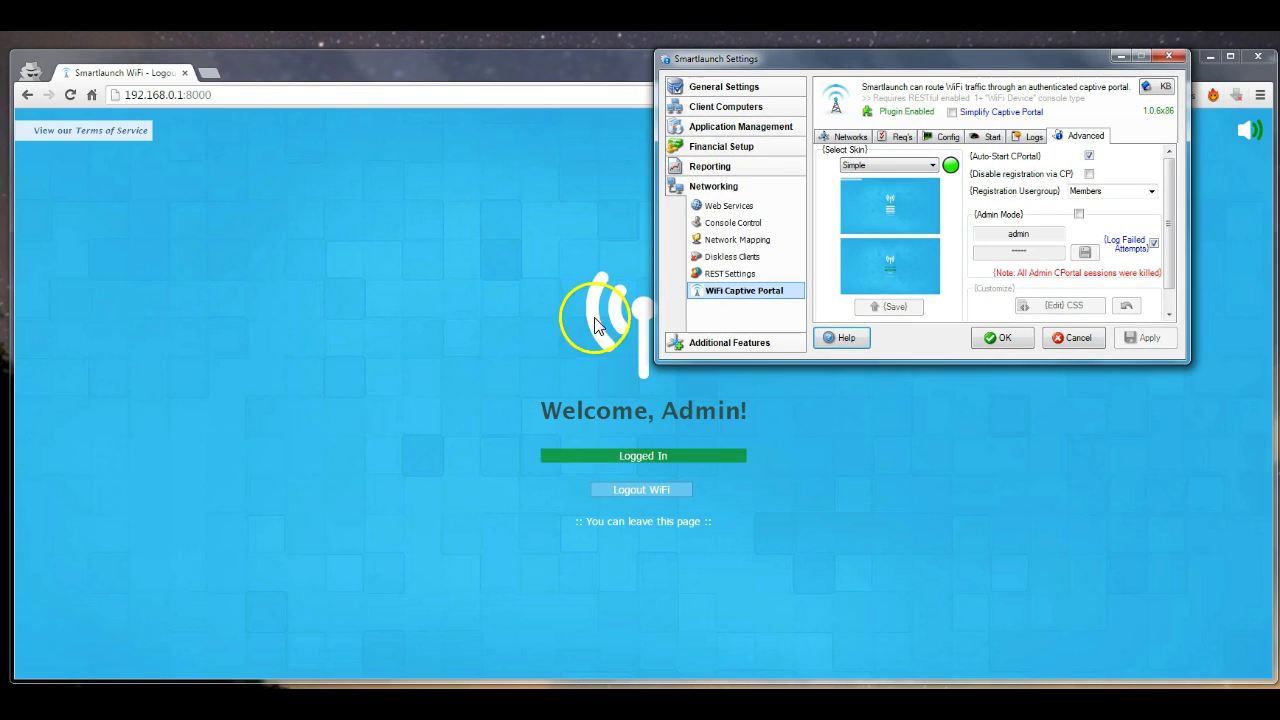
{"action": "left_click", "coordinate": [1004, 337]}
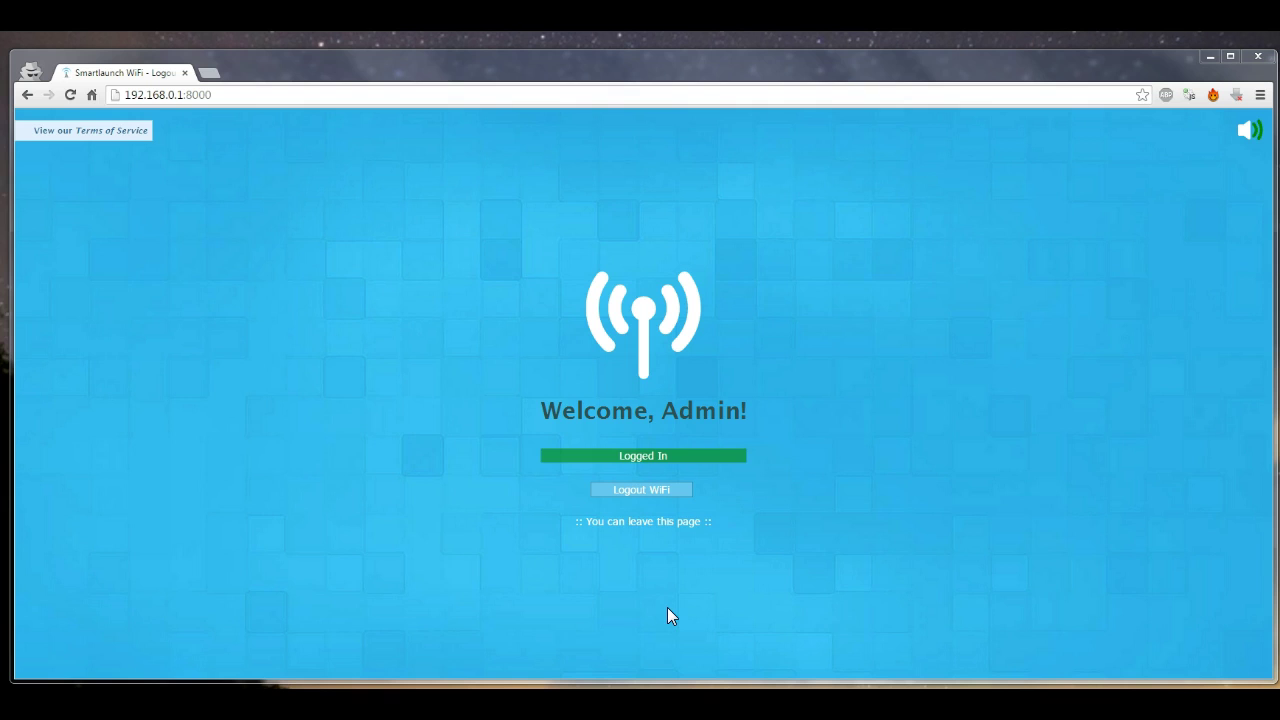
Log the admin out of WiFi and leave the portal page sound muted
{"action": "left_click", "coordinate": [657, 490]}
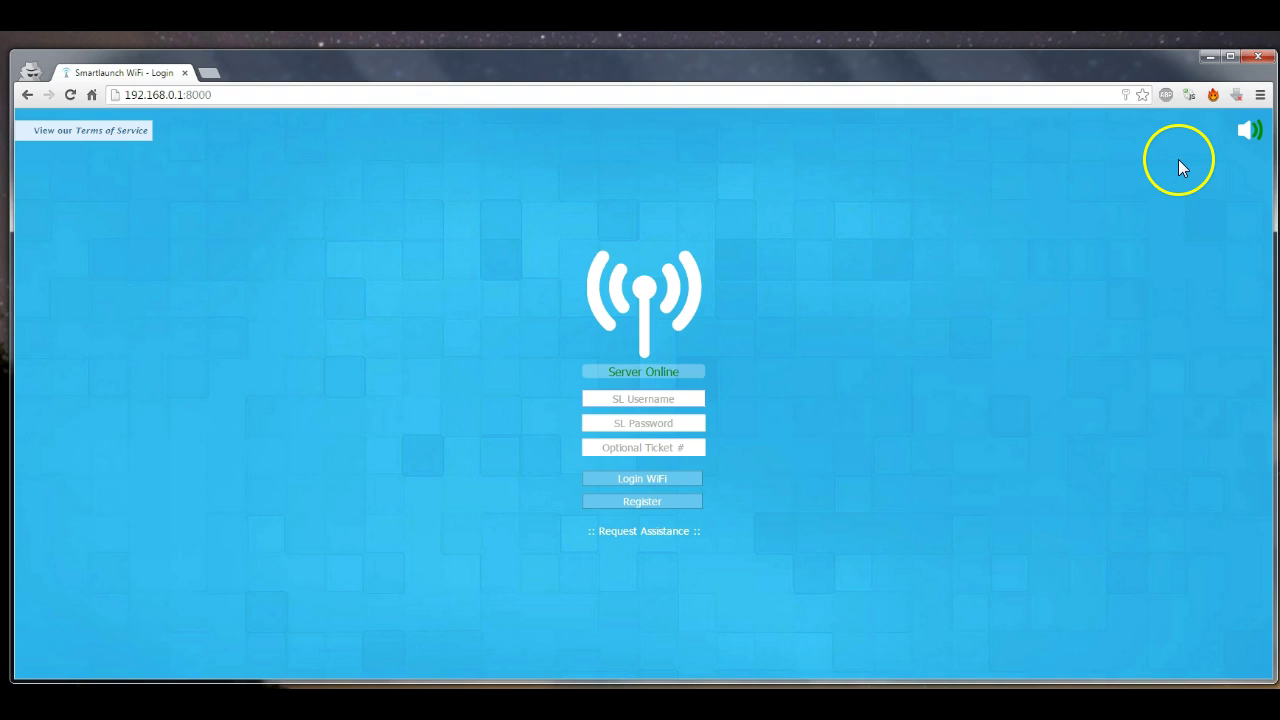
{"action": "left_click", "coordinate": [1247, 137]}
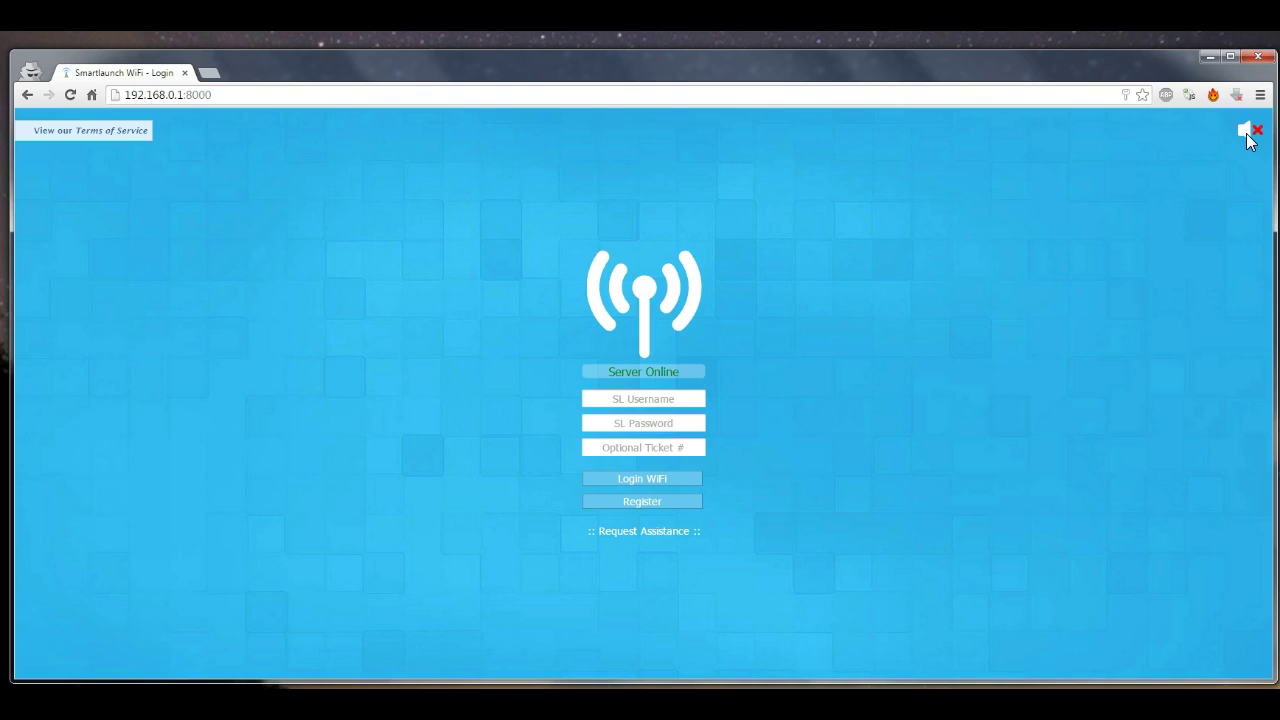
{"action": "left_click", "coordinate": [1247, 137]}
{"action": "left_click", "coordinate": [1247, 137]}
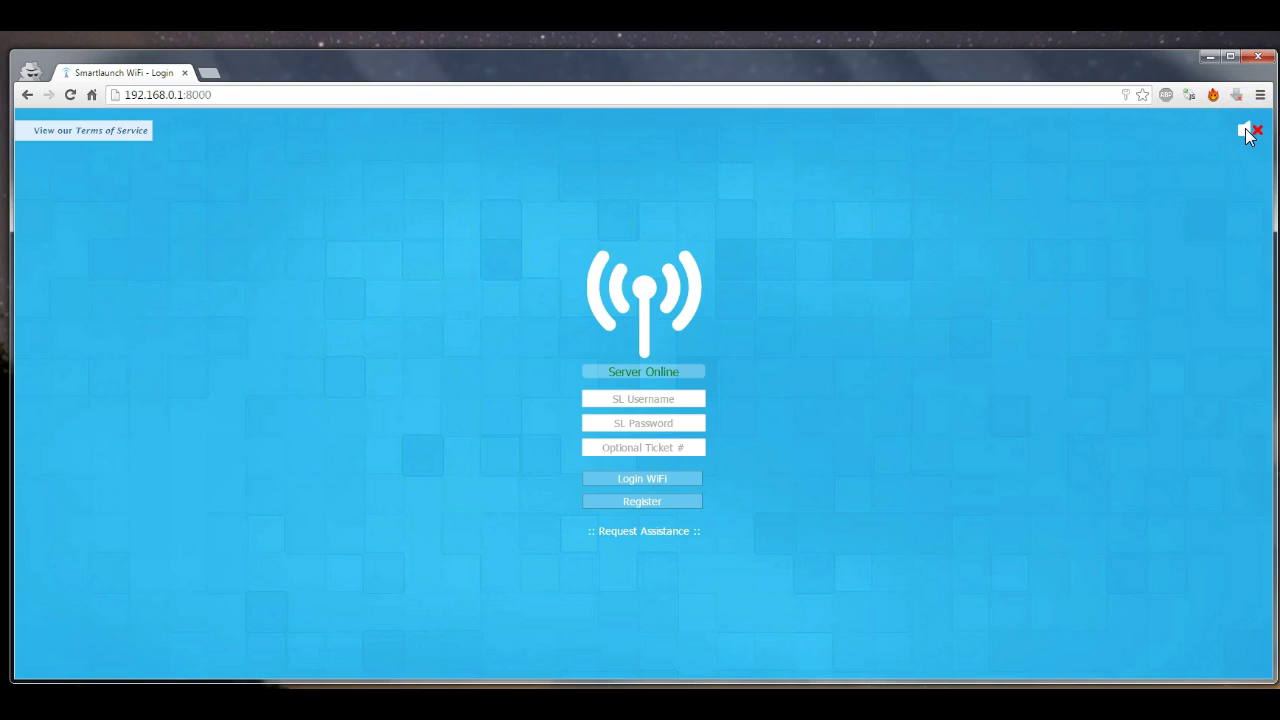